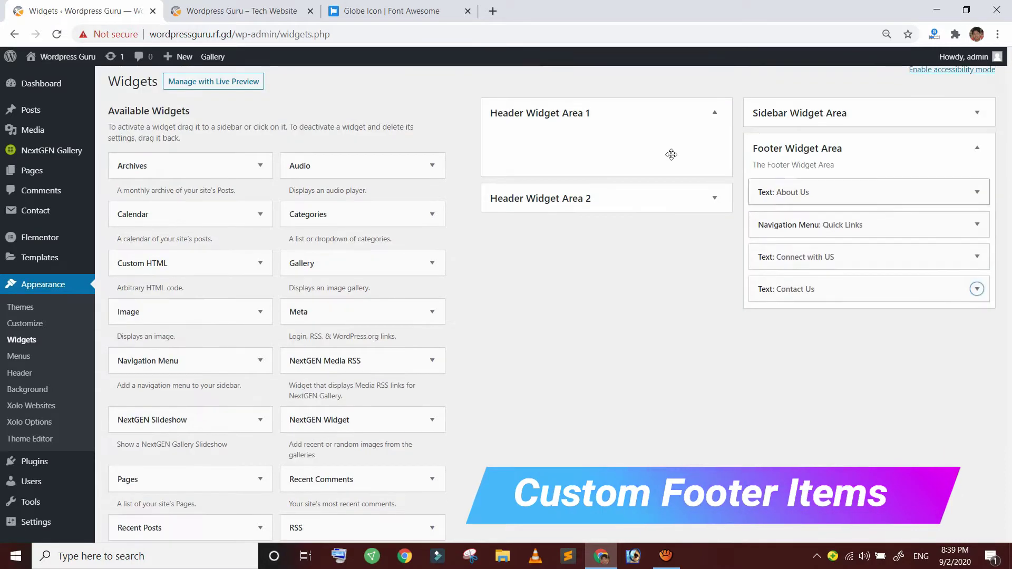
Switch to the 'Wordpress Guru – Tech Website' tab and reload it to preview the footer
left_click(237, 11)
left_click(56, 34)
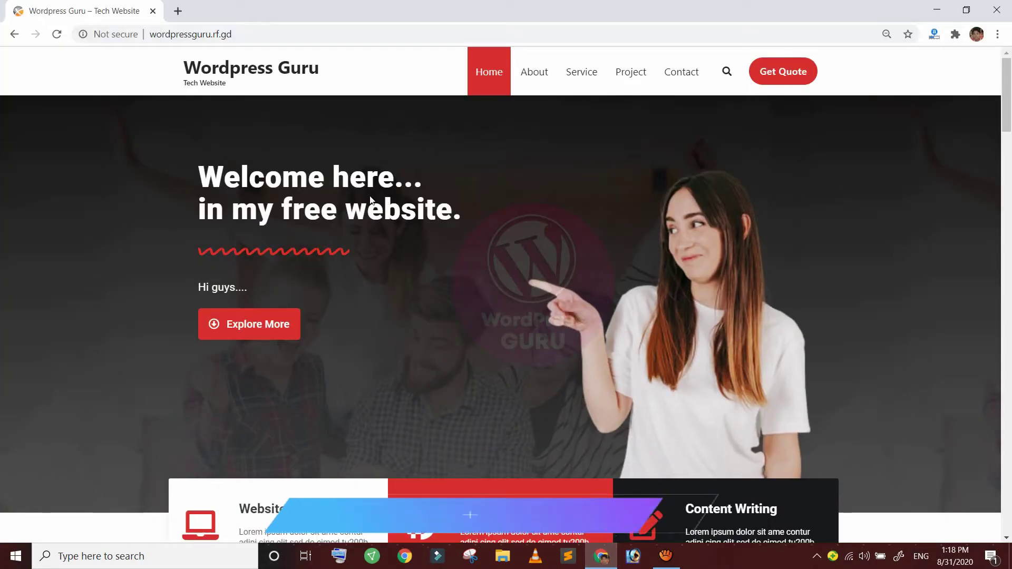
Go to the site's wp-admin login page from the address bar
scroll(372, 200, "down", 3)
scroll(370, 200, "down", 20)
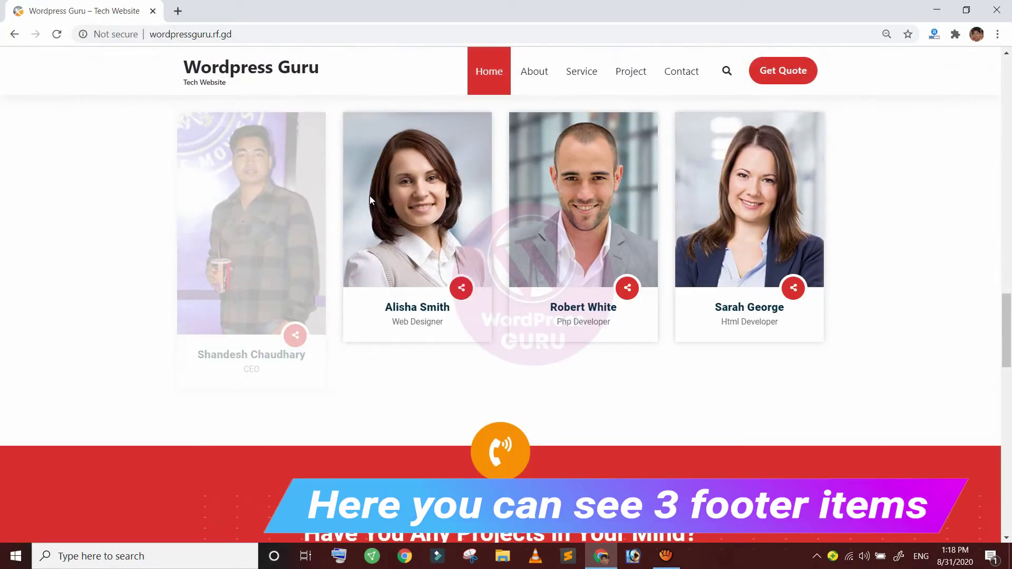
scroll(372, 201, "down", 13)
scroll(372, 200, "up", 12)
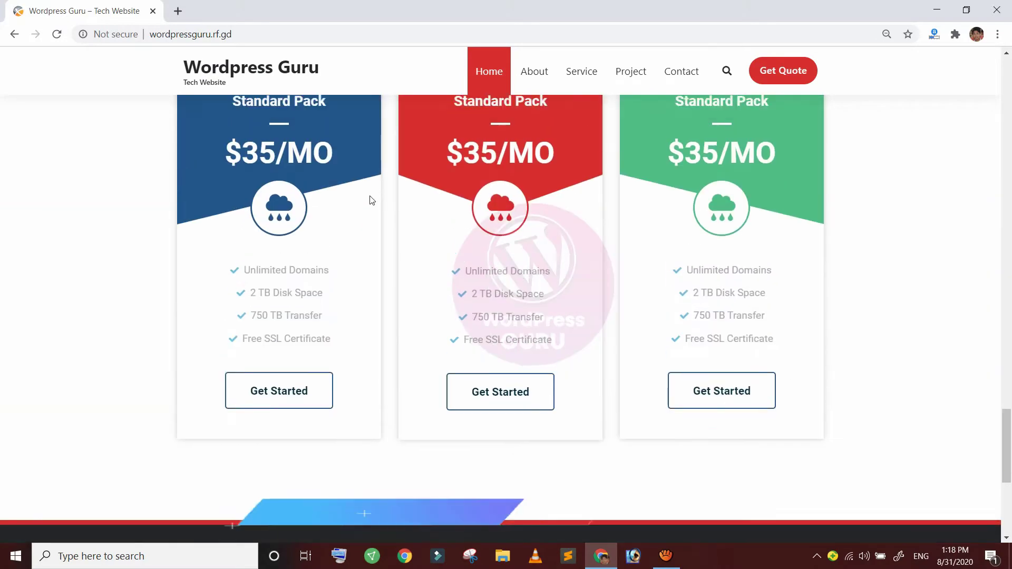
scroll(371, 199, "up", 20)
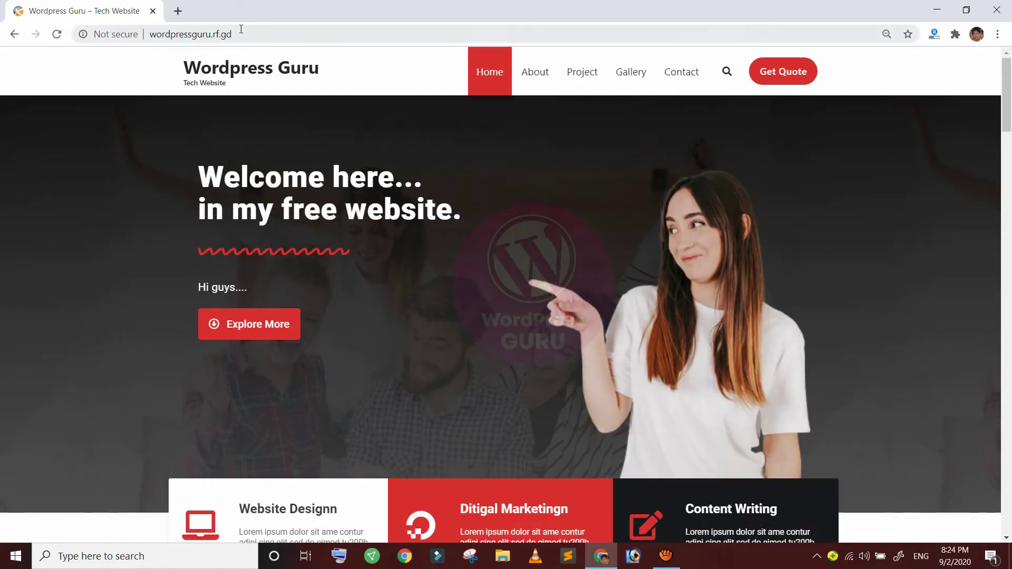
left_click(241, 28)
key("Return")
type("w")
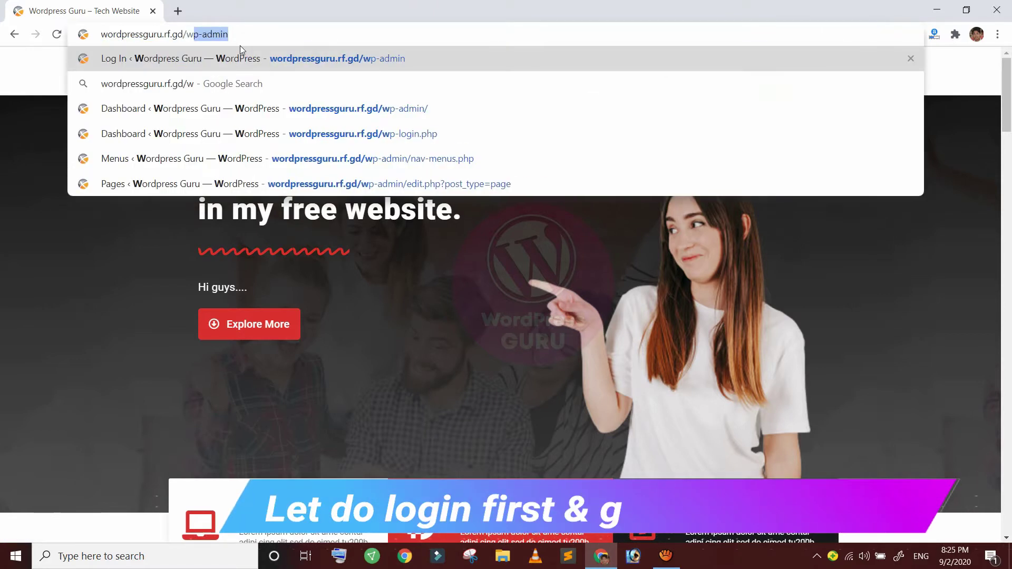
key("Return")
Log in to the admin area with the admin username and password
type("admin")
key("Tab")
type("•")
key("Return")
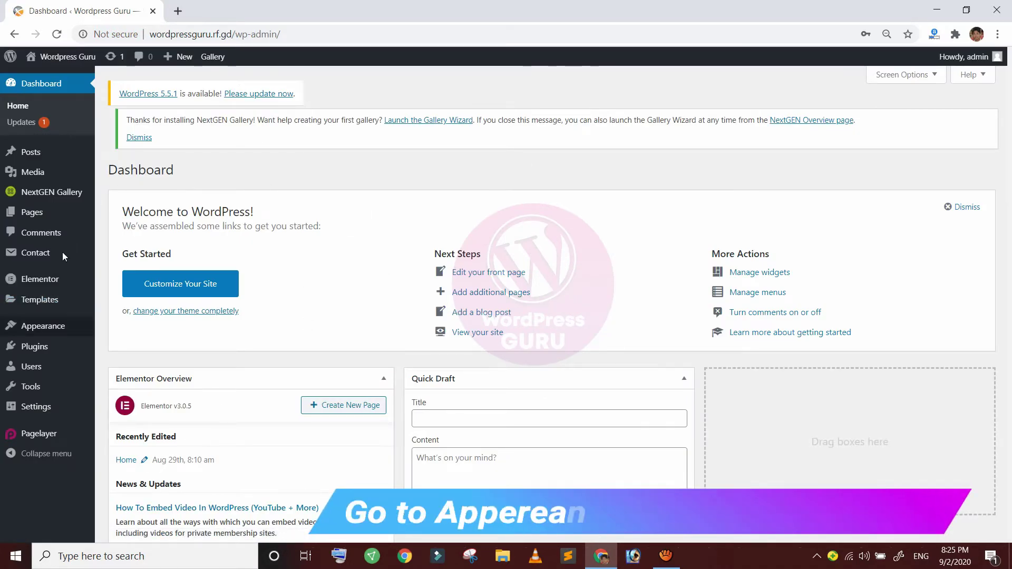
Open Appearance > Widgets from the dashboard sidebar
mouse_move(53, 326)
scroll(62, 259, "down", 1)
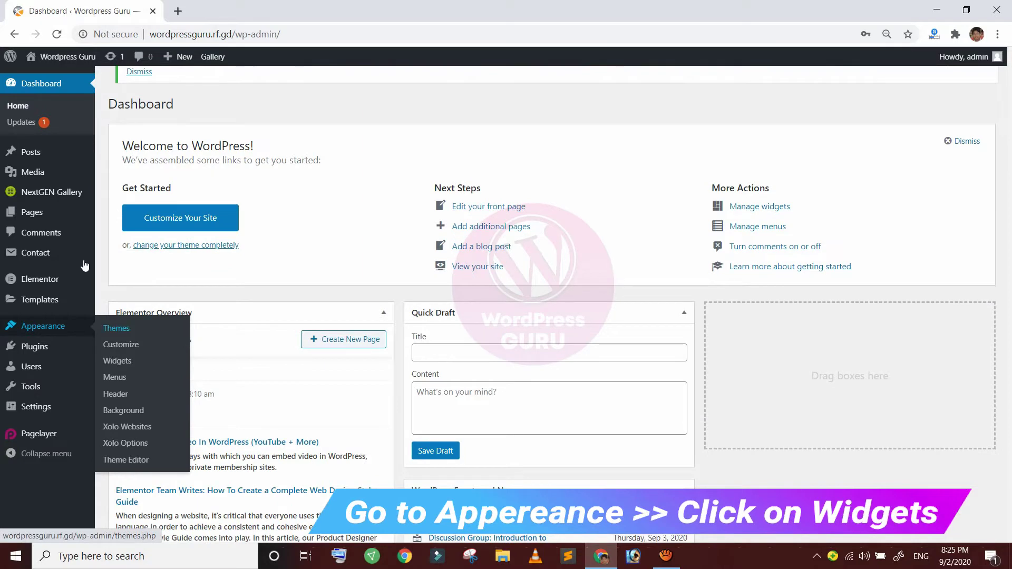
key("Tab")
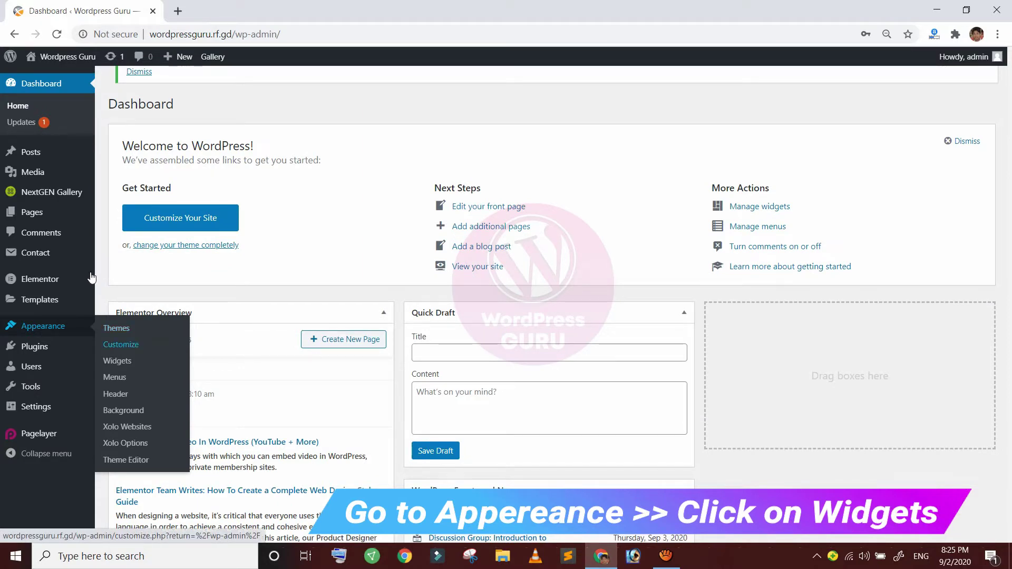
key("Tab")
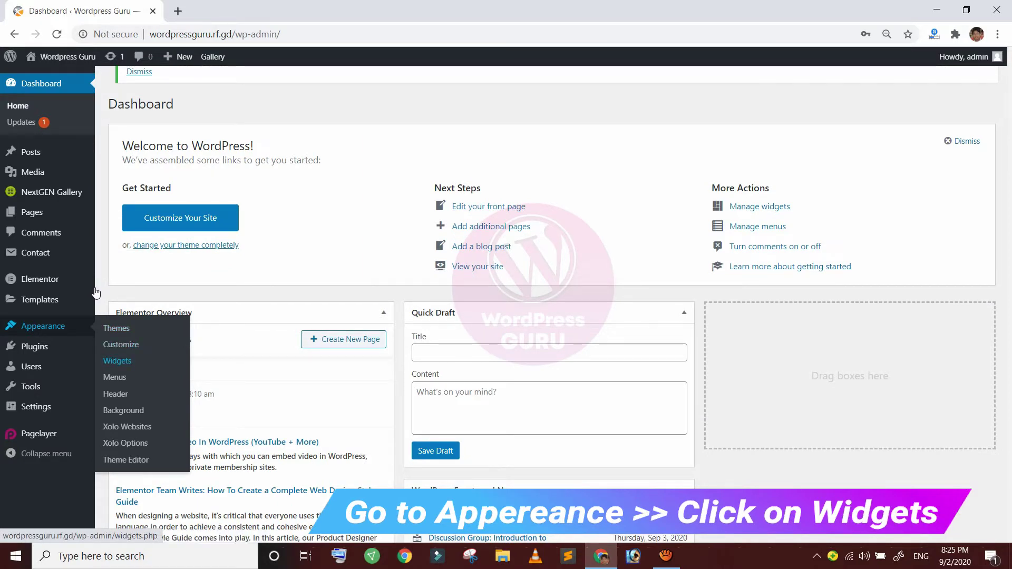
key("Return")
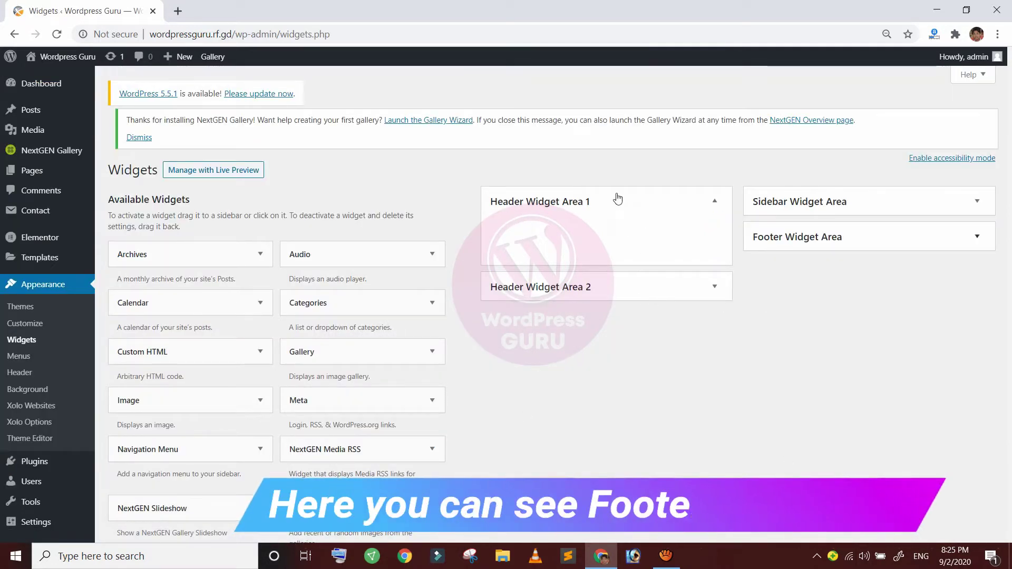
Expand the Footer Widget Area, inspect its widgets and delete the About Socio text widget
left_click(978, 237)
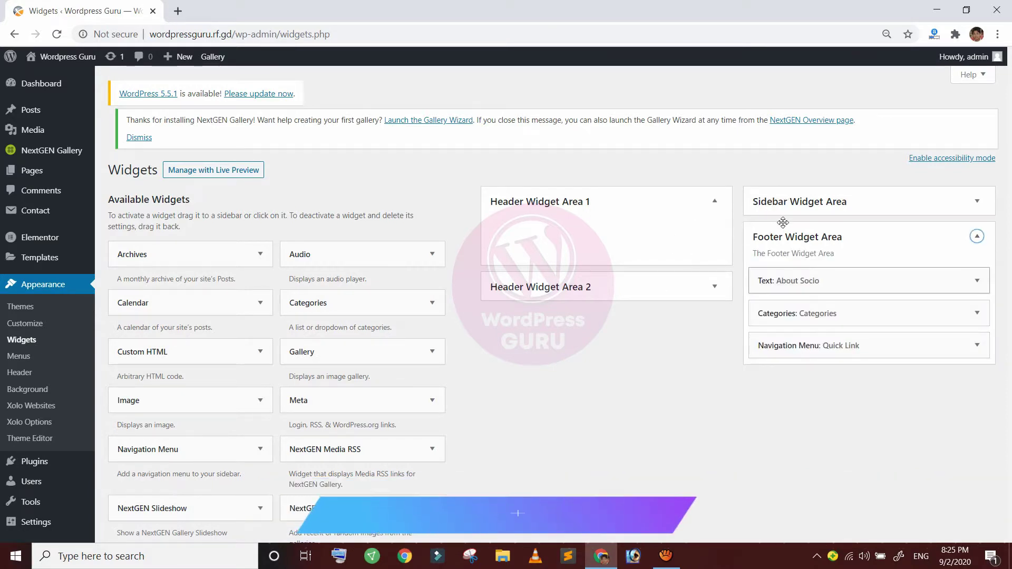
left_click(978, 280)
left_click(978, 281)
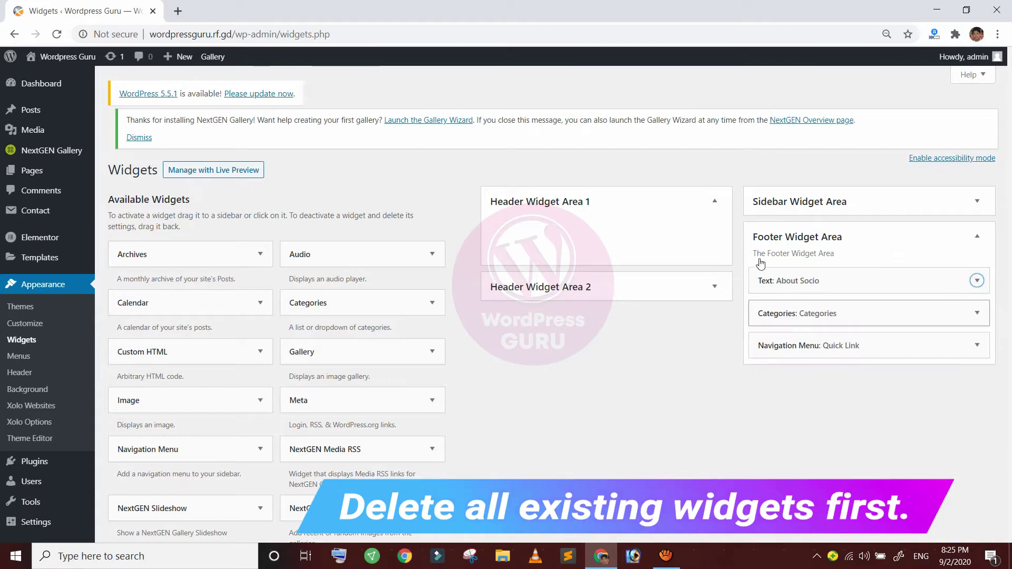
left_click(978, 313)
left_click(978, 313)
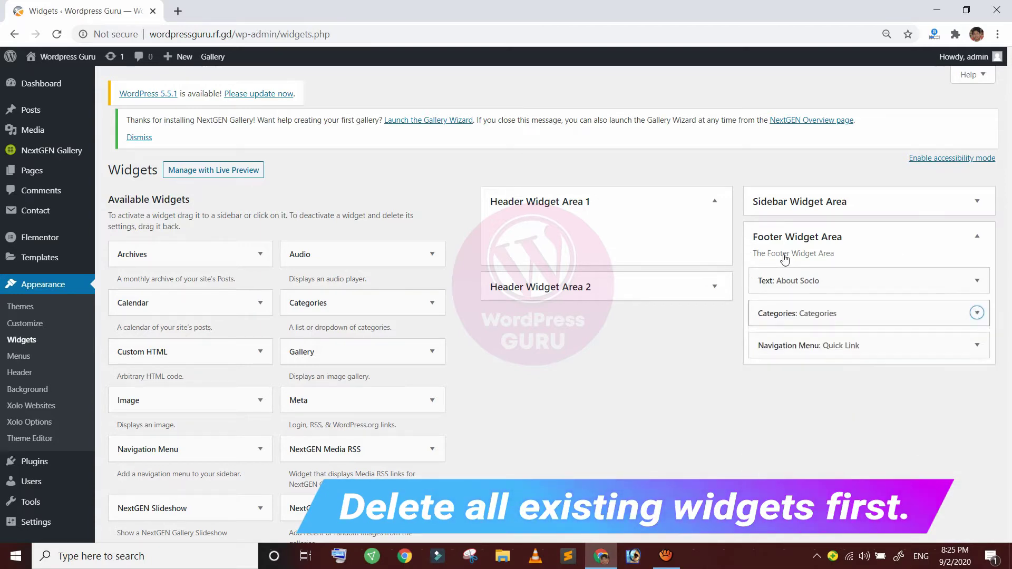
left_click(978, 280)
scroll(783, 231, "down", 1)
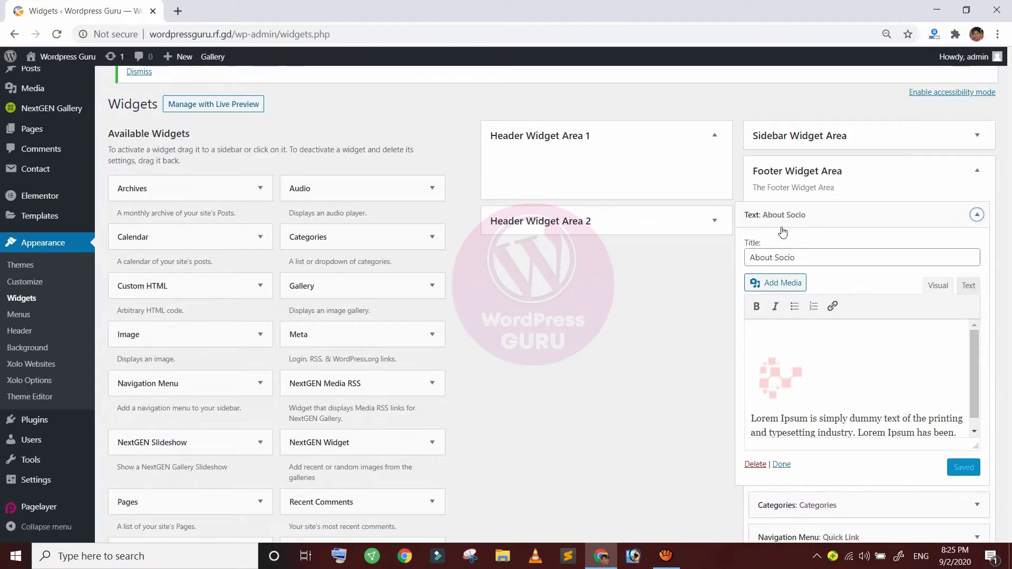
left_click(758, 463)
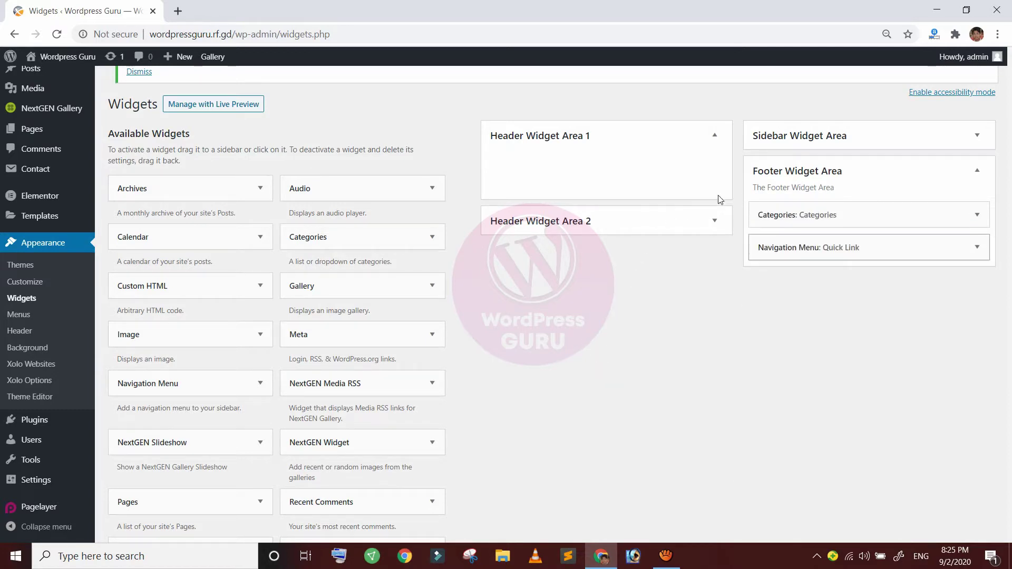
Remove the Categories and Quick Link navigation menu widgets from the footer
left_click(783, 215)
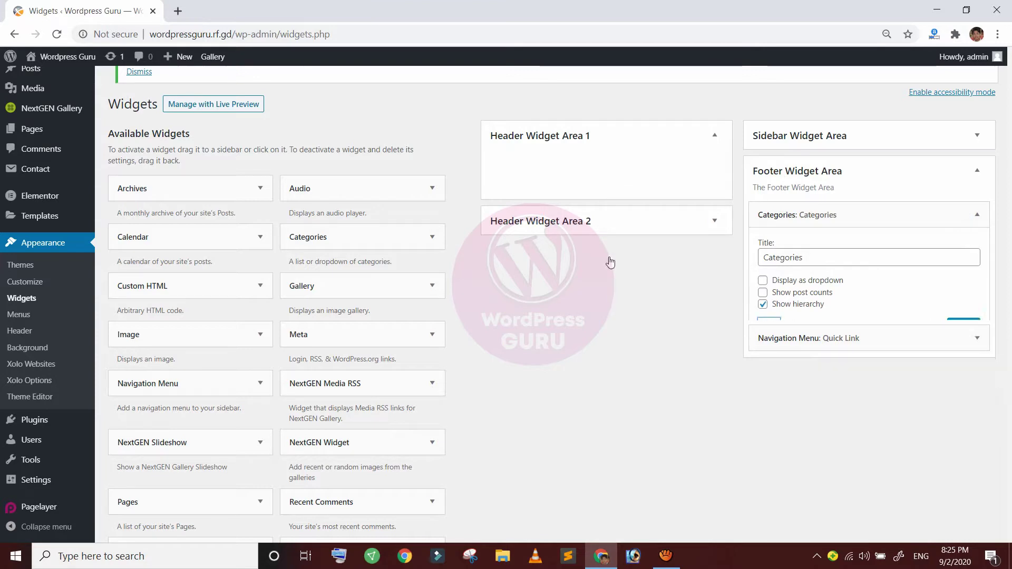
left_click(780, 206)
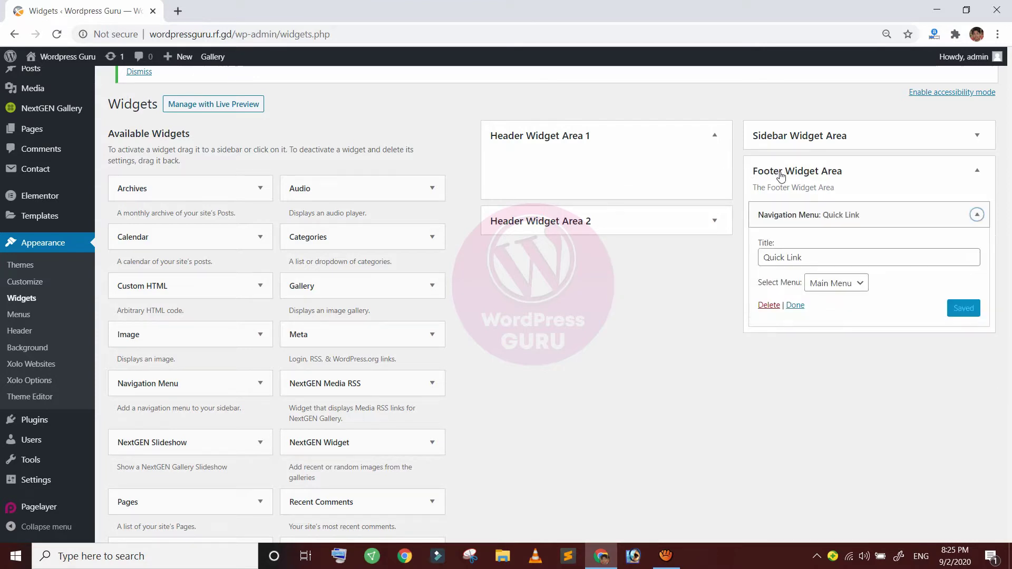
left_click(769, 305)
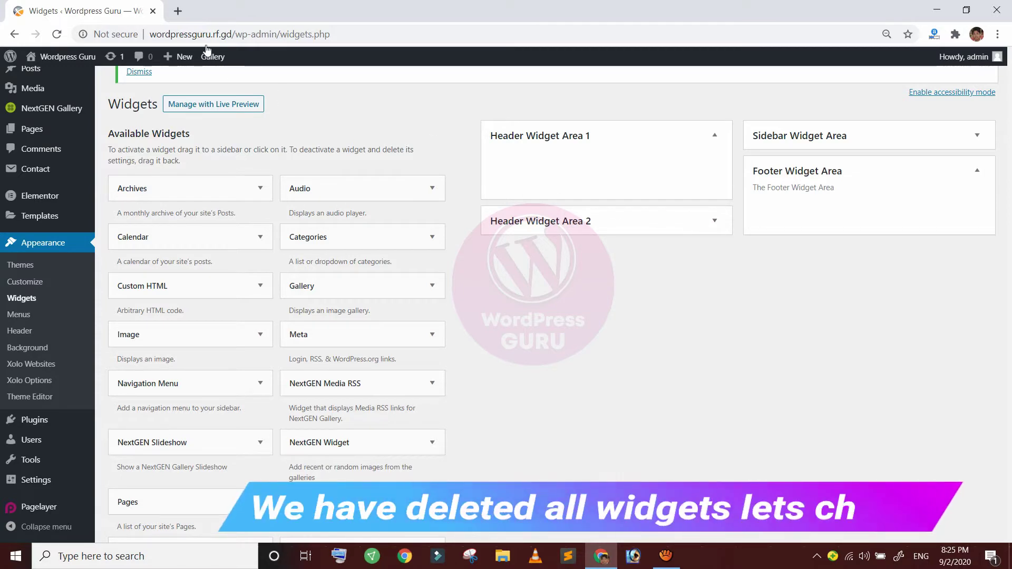
left_click(163, 26)
Load the site's home page in a new tab, check the empty footer, then return to Widgets
left_click_drag(164, 26, 119, 20)
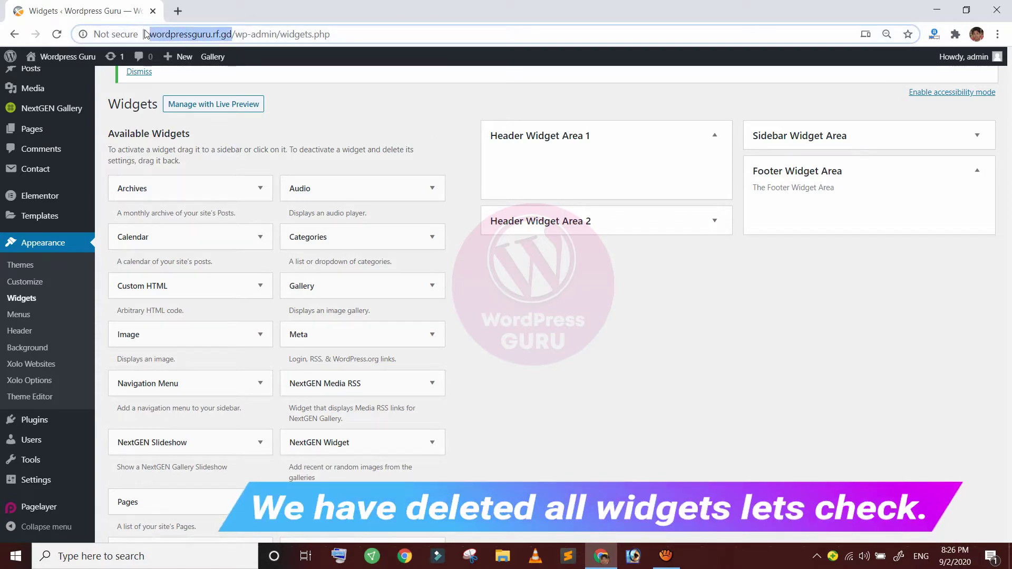
right_click(182, 33)
left_click(247, 122)
left_click(177, 10)
right_click(223, 33)
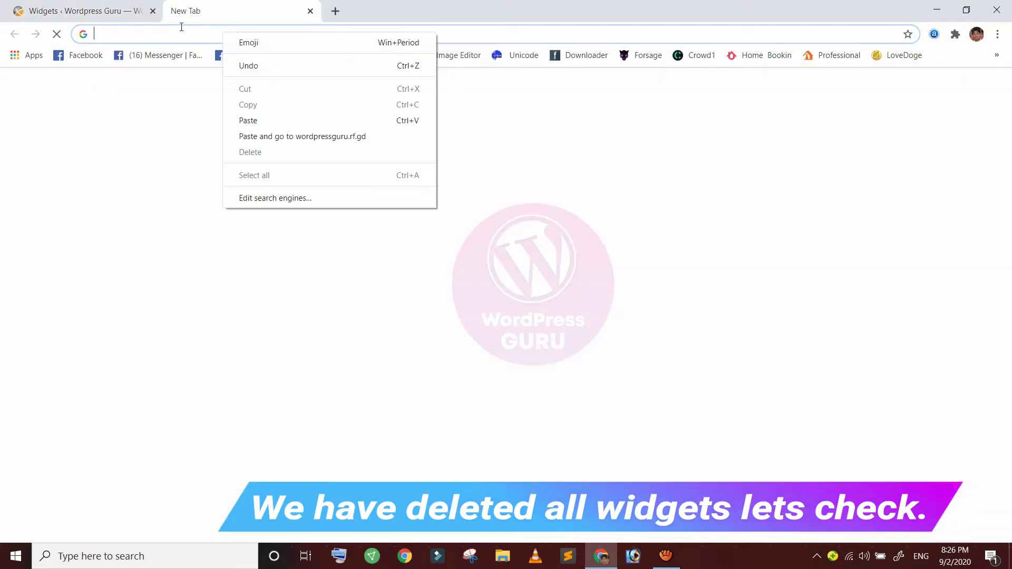
left_click(248, 121)
key("Return")
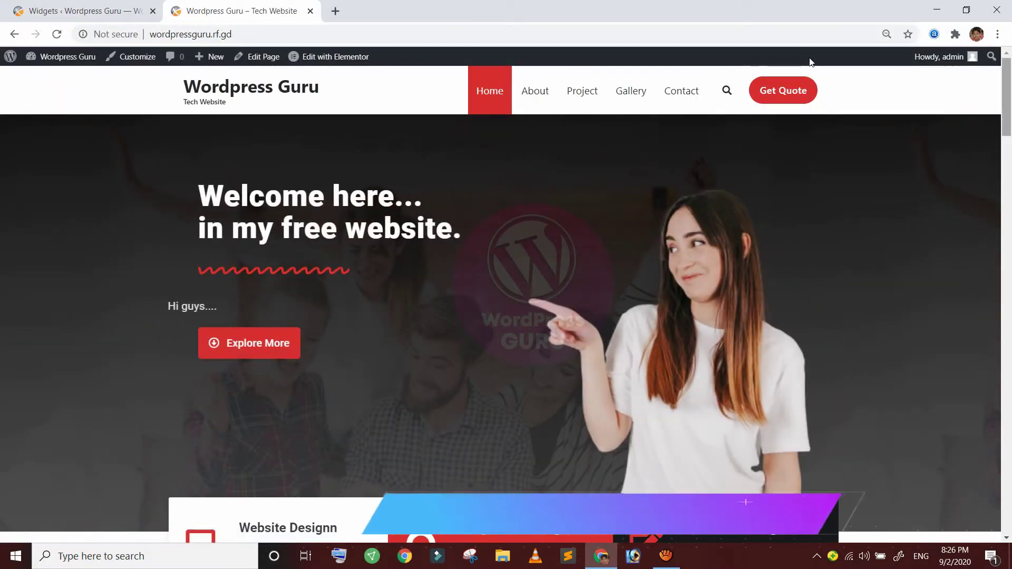
scroll(809, 102, "down", 20)
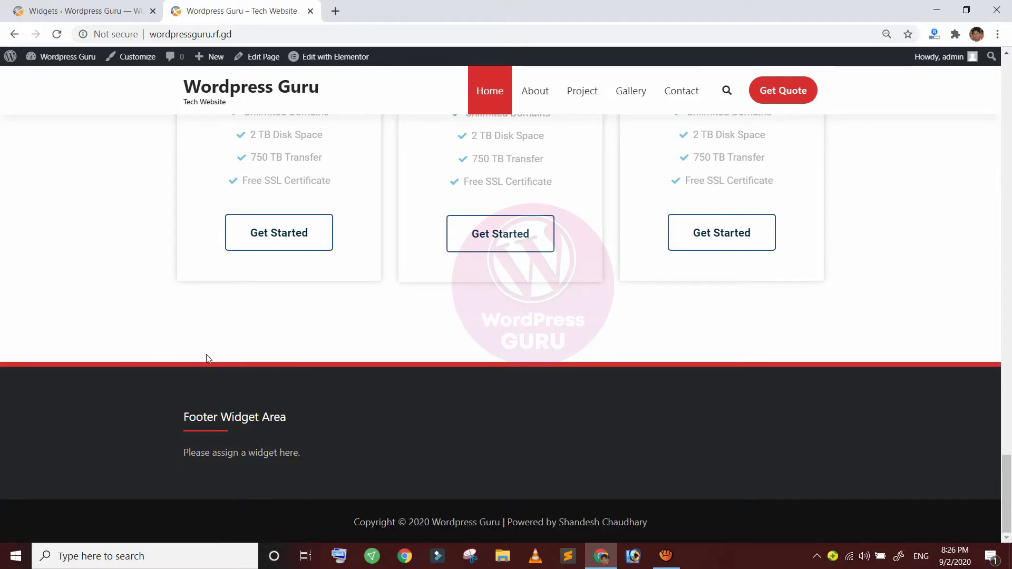
left_click(102, 6)
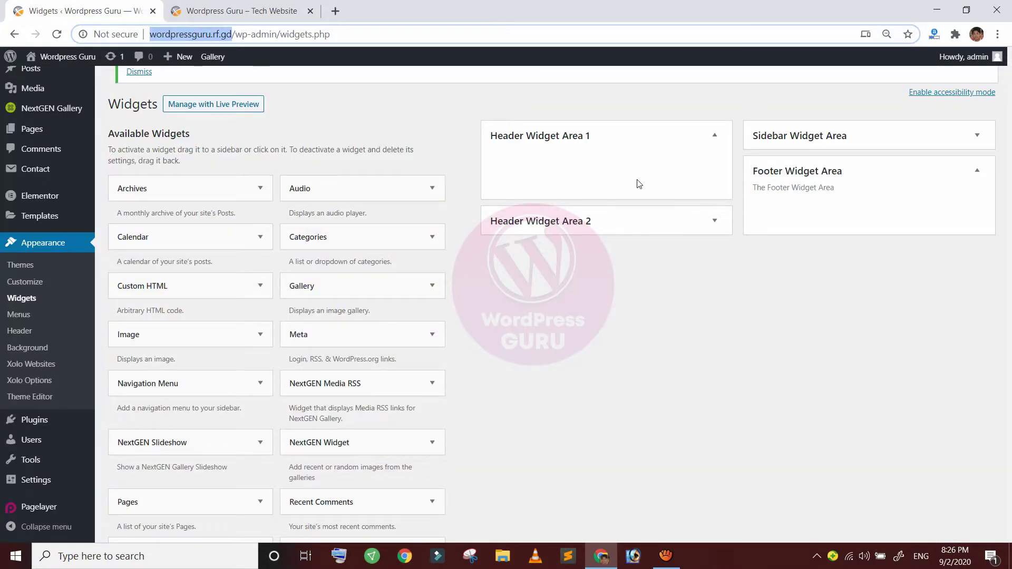
Add a Text widget from Available Widgets to the Footer Widget Area
scroll(575, 331, "down", 1)
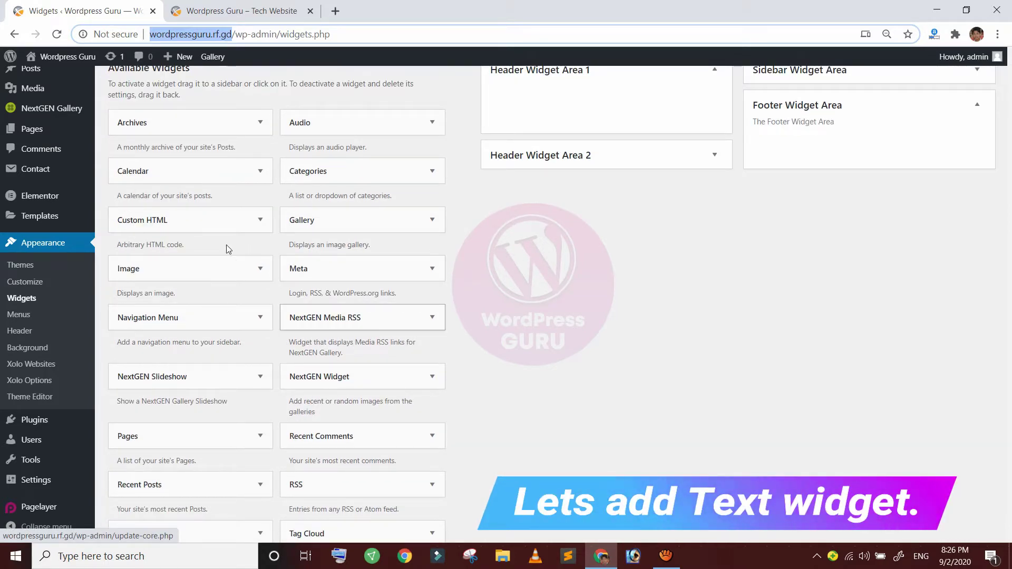
scroll(229, 248, "down", 1)
scroll(228, 363, "down", 1)
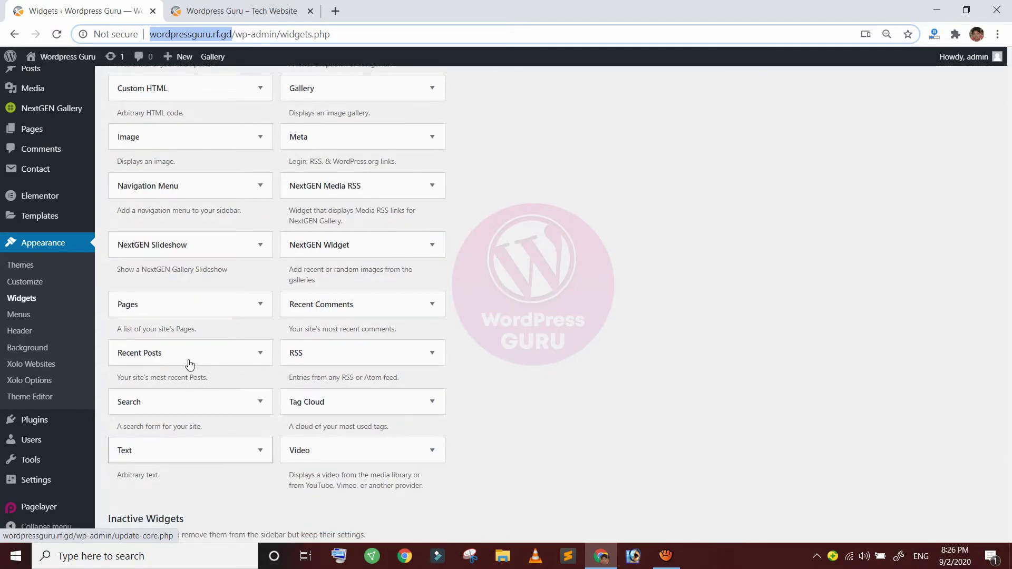
key("Return")
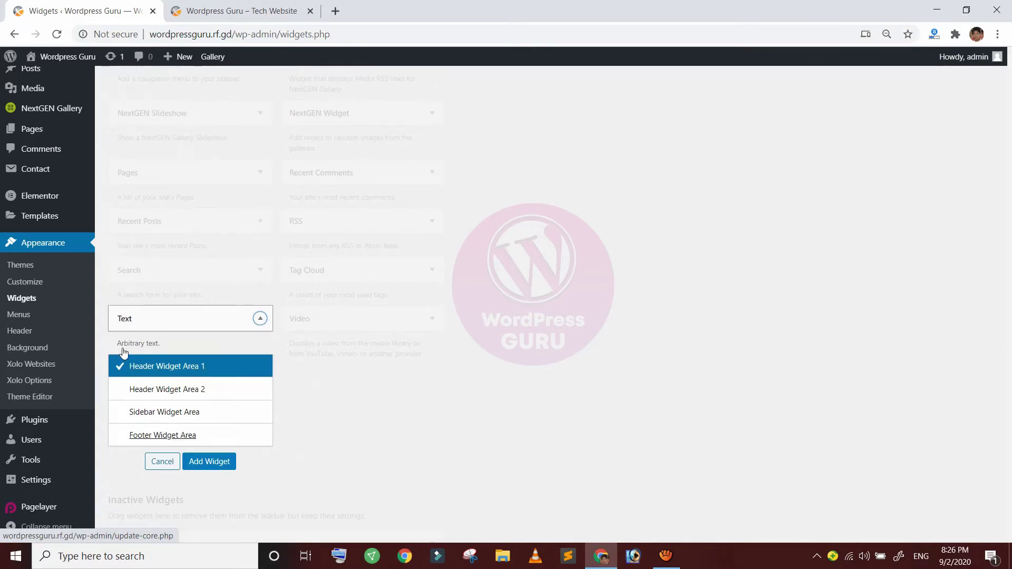
key("Return")
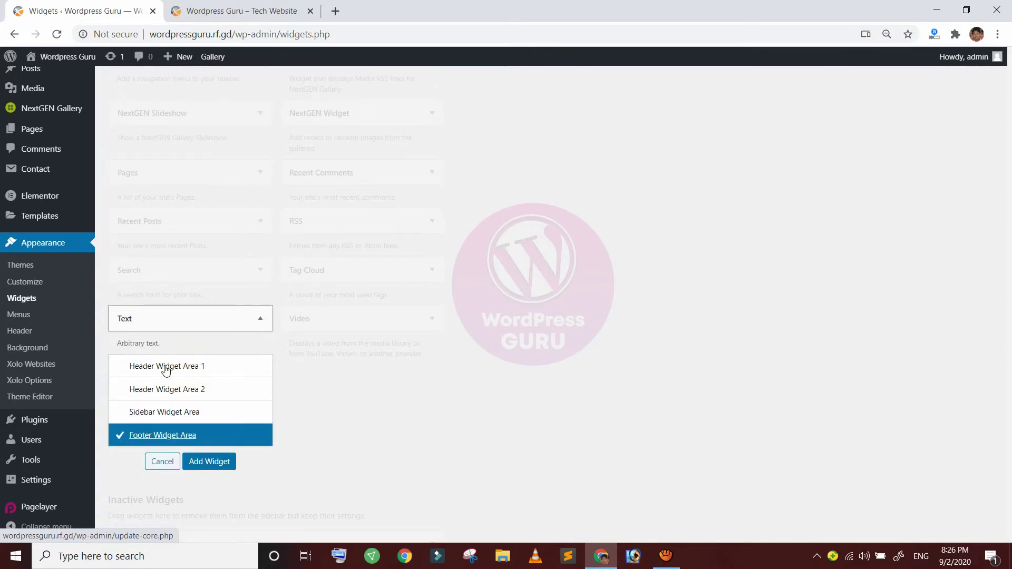
key("Return")
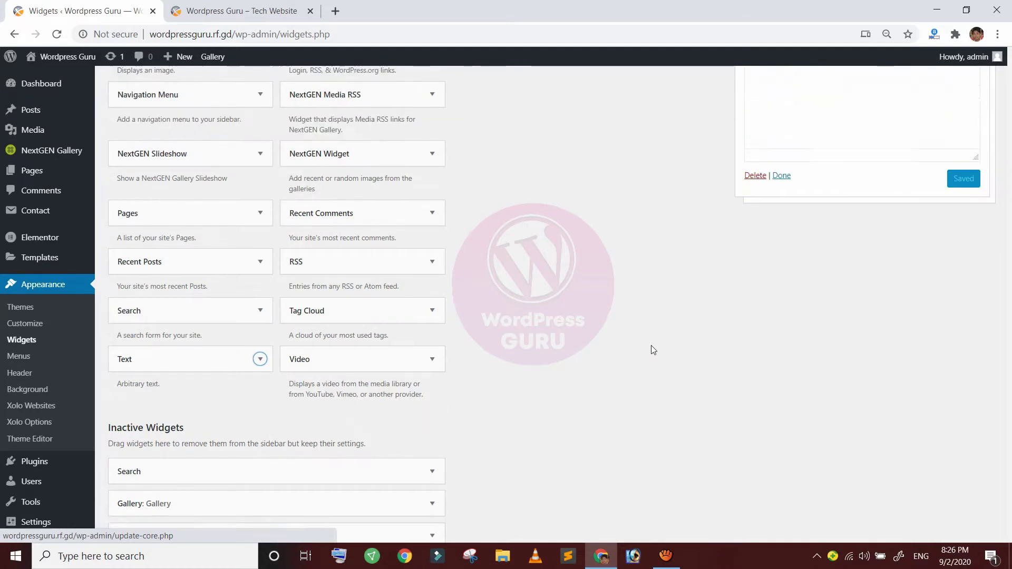
scroll(650, 347, "up", 4)
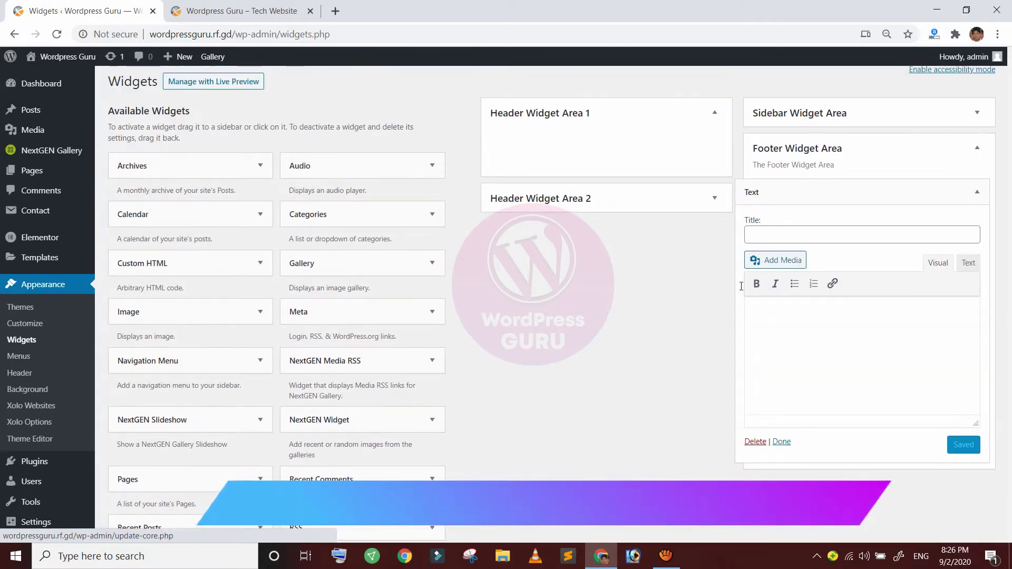
Title the Text widget 'About Us' and insert the SOCIO logo from the media library
left_click(774, 233)
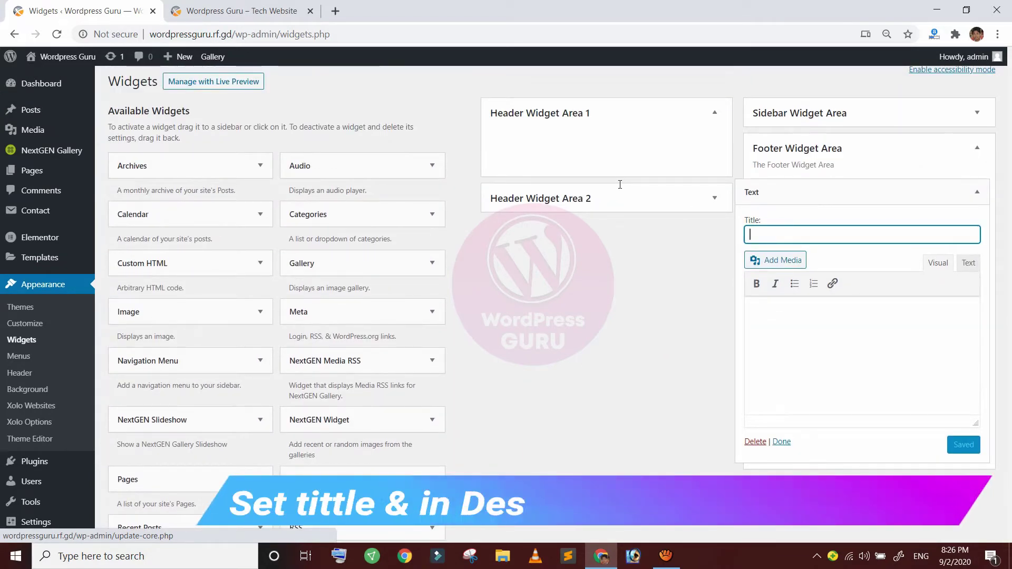
type("About Us")
key("Tab")
left_click(789, 236)
left_click(832, 284)
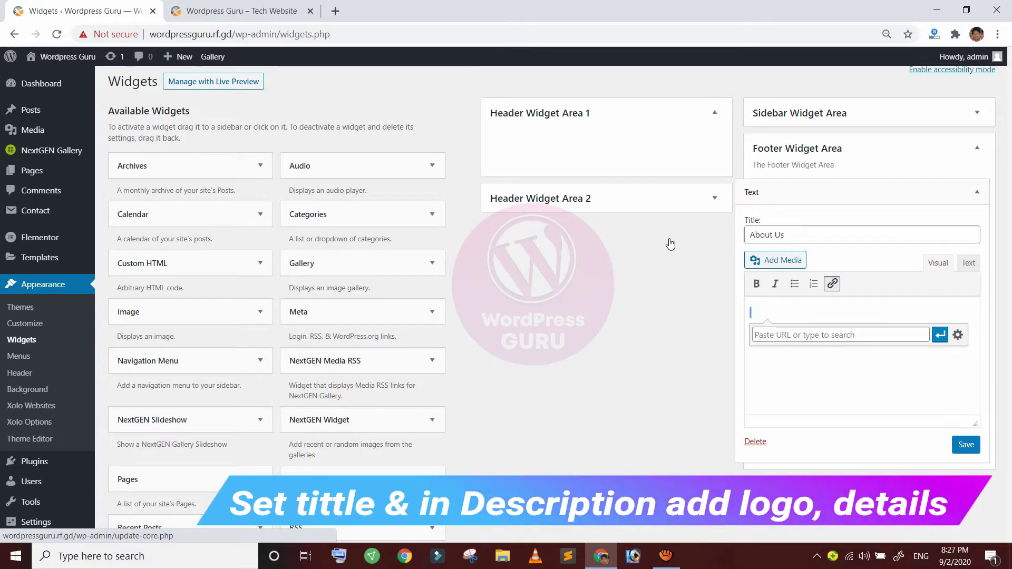
left_click(775, 260)
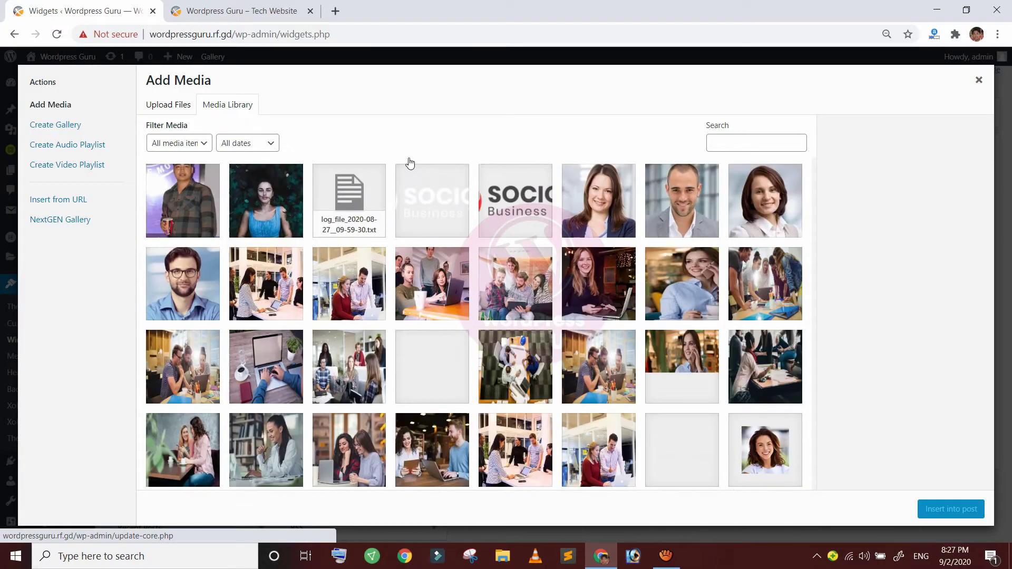
left_click(951, 509)
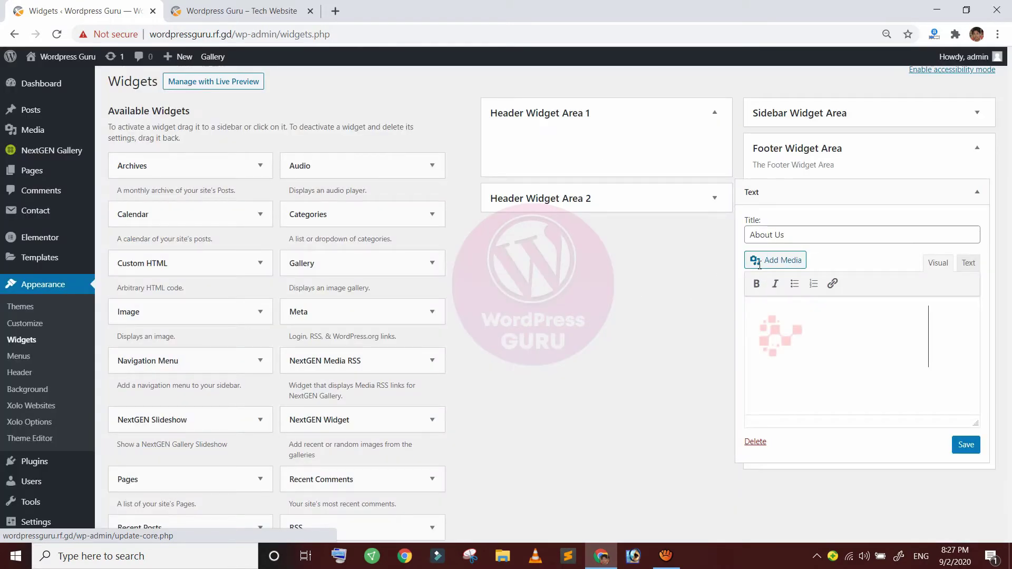
Add the description 'Here you can write' / 'Test .Test Test.', save the widget, and view the site
type("Here you can write you company description.")
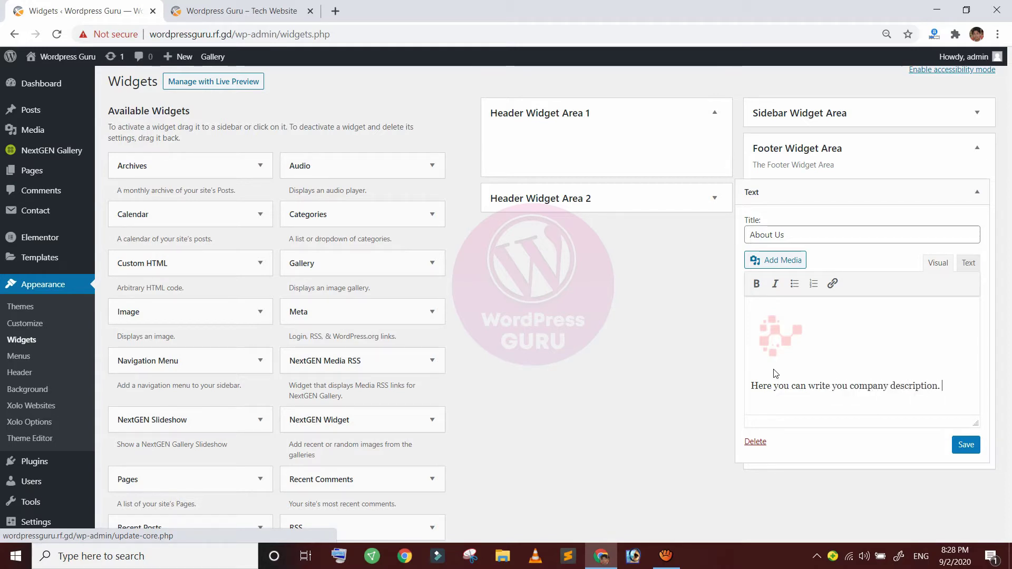
key("Return")
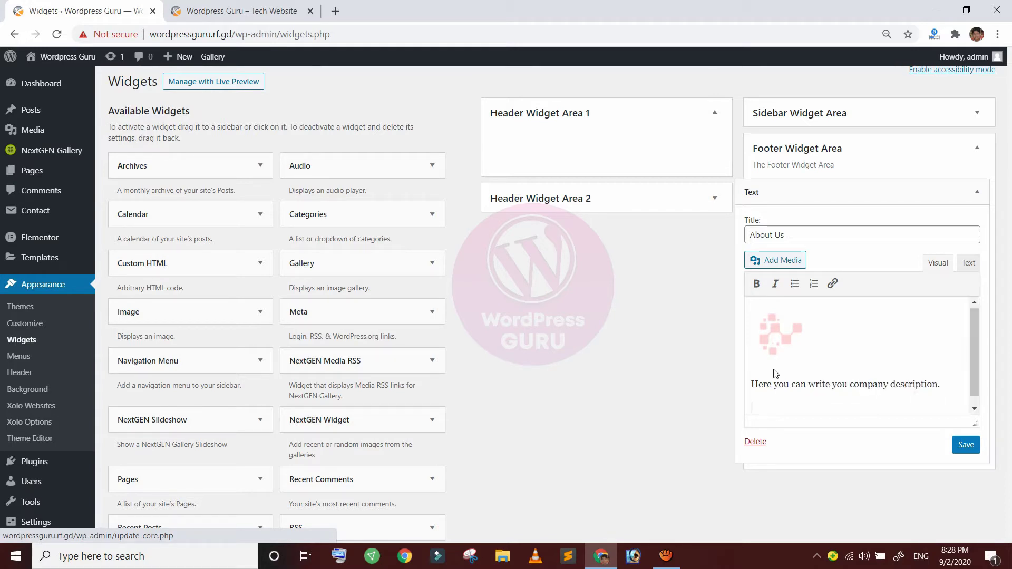
type("Test .Test Test.")
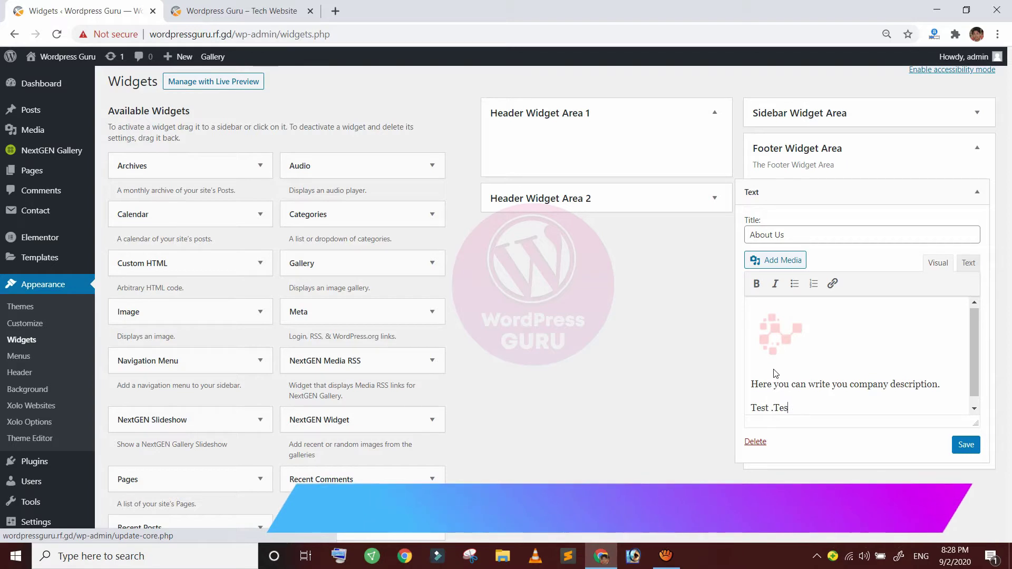
left_click(966, 445)
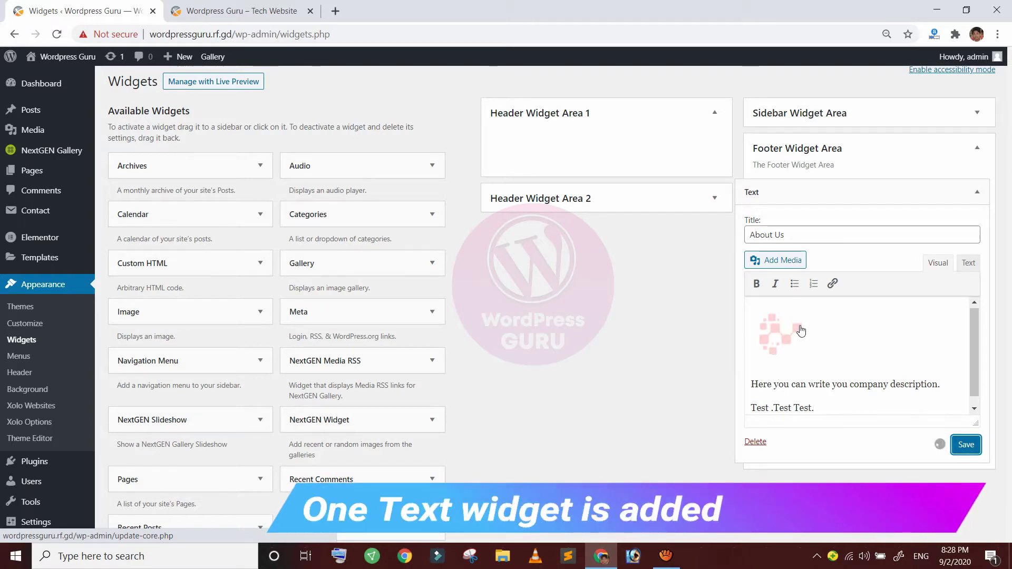
left_click(787, 182)
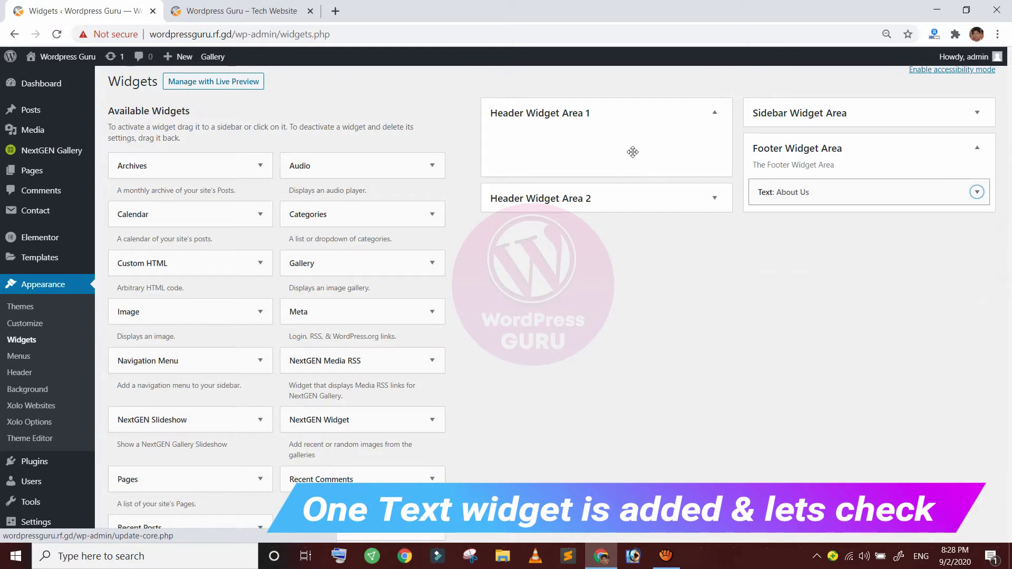
left_click(206, 6)
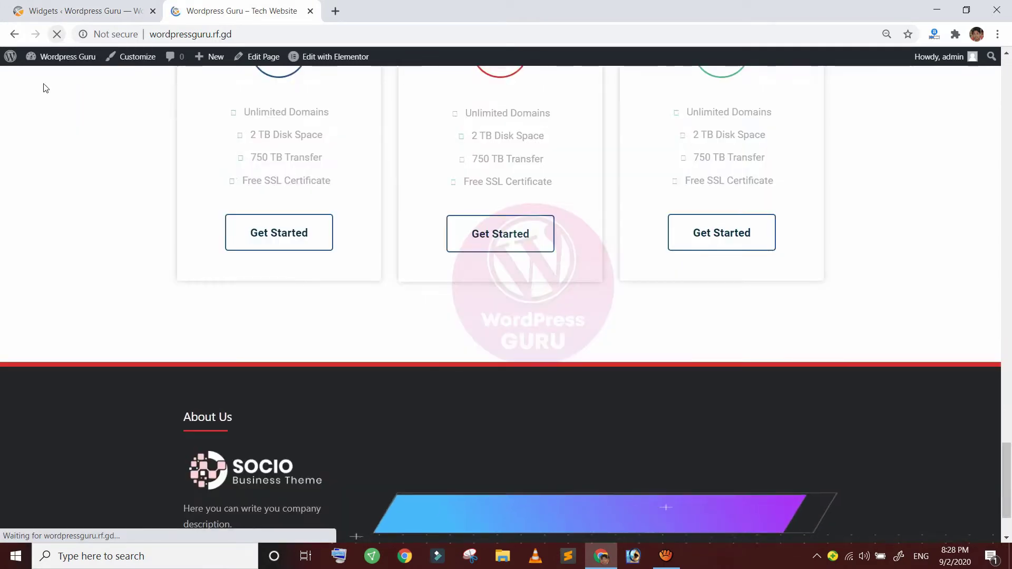
Check the footer's About Us heading and description on the live site, then return to Widgets
scroll(204, 275, "down", 2)
left_click_drag(143, 253, 214, 288)
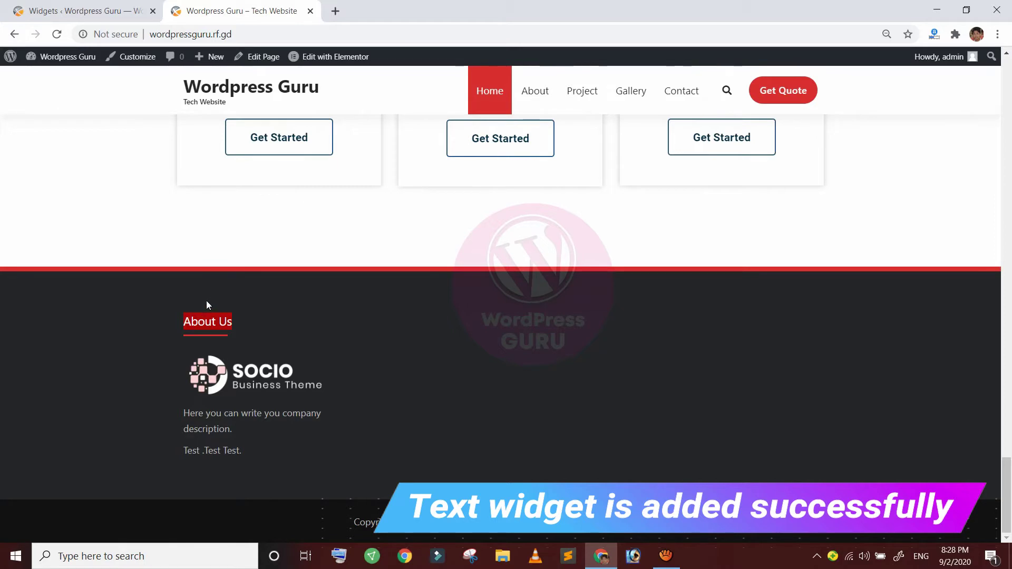
left_click_drag(149, 333, 185, 362)
left_click(204, 368)
left_click(214, 360)
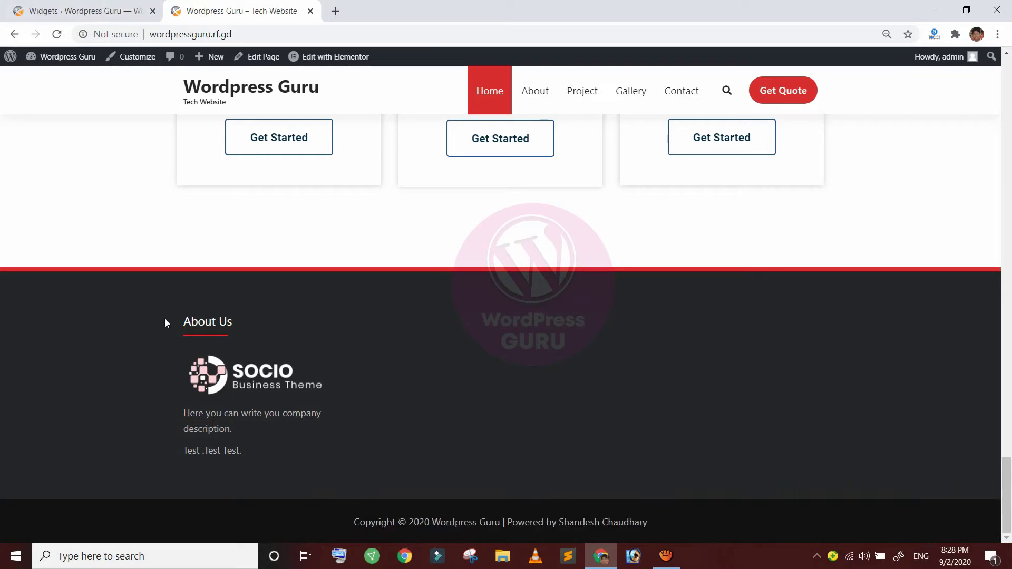
left_click_drag(148, 333, 185, 352)
left_click(222, 355)
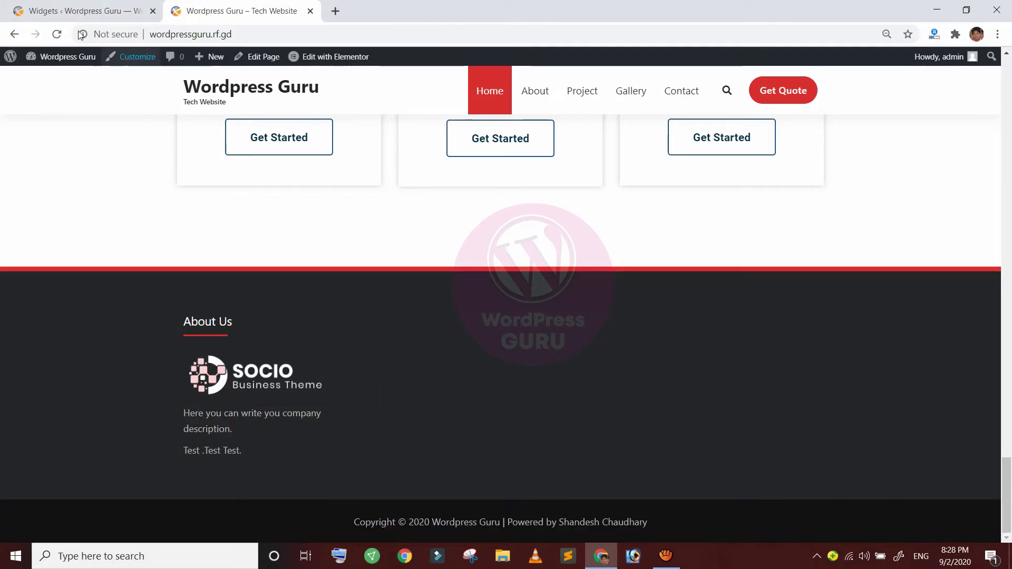
left_click(75, 11)
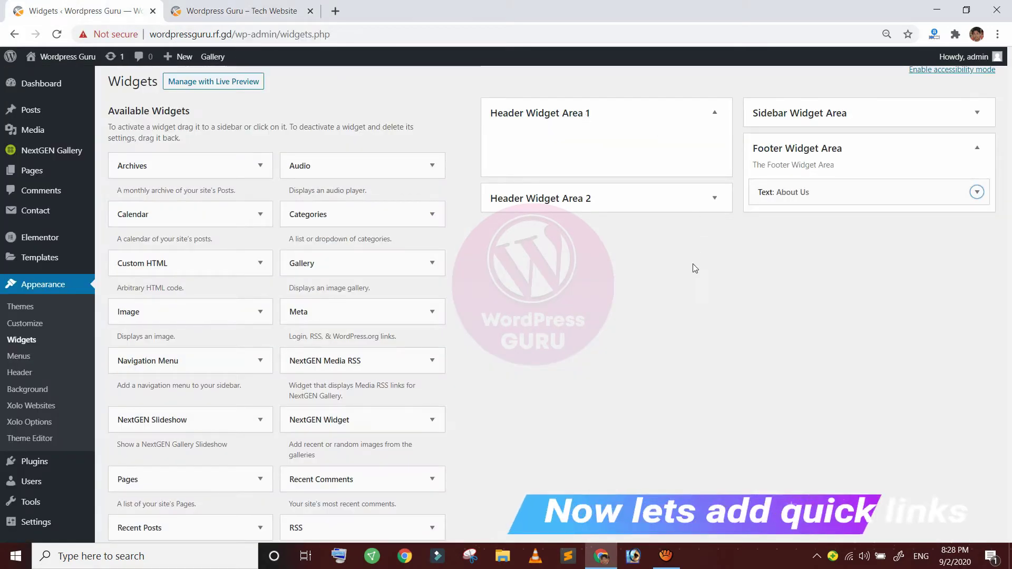
Add a footer Navigation Menu widget titled Quick Links showing MainMenu1, then view the site
scroll(694, 265, "down", 2)
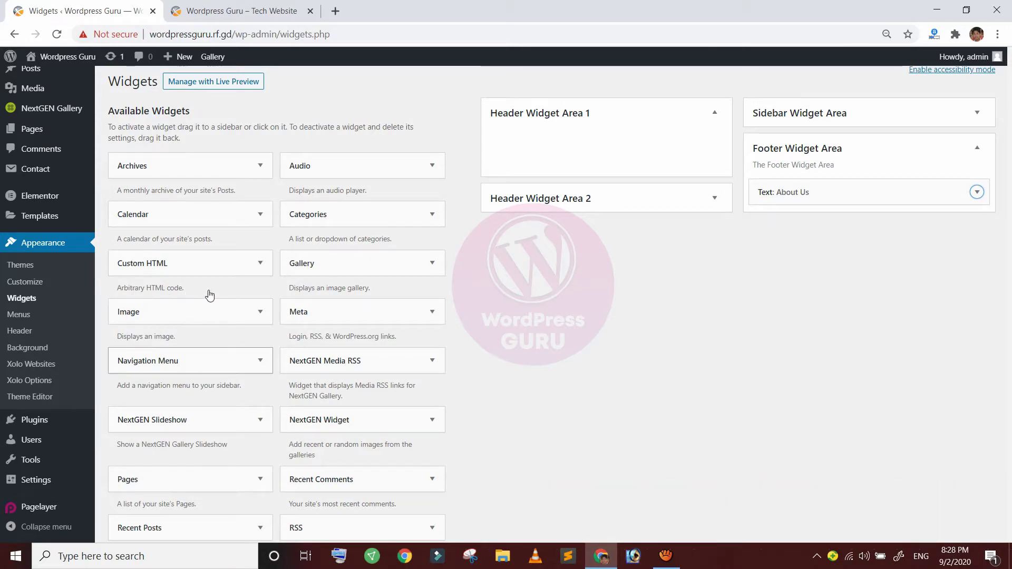
left_click(260, 361)
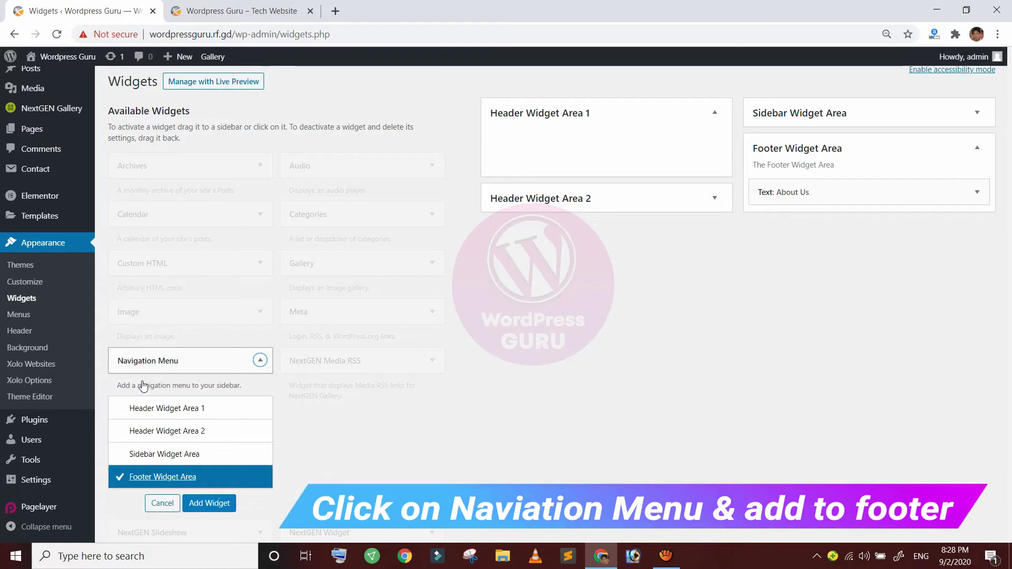
left_click(210, 503)
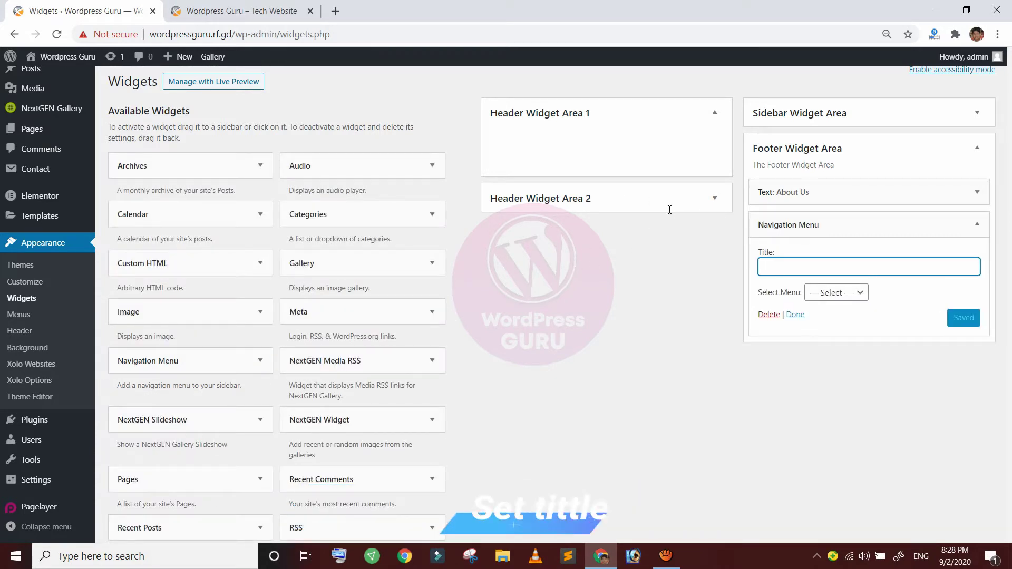
type("Quick Links")
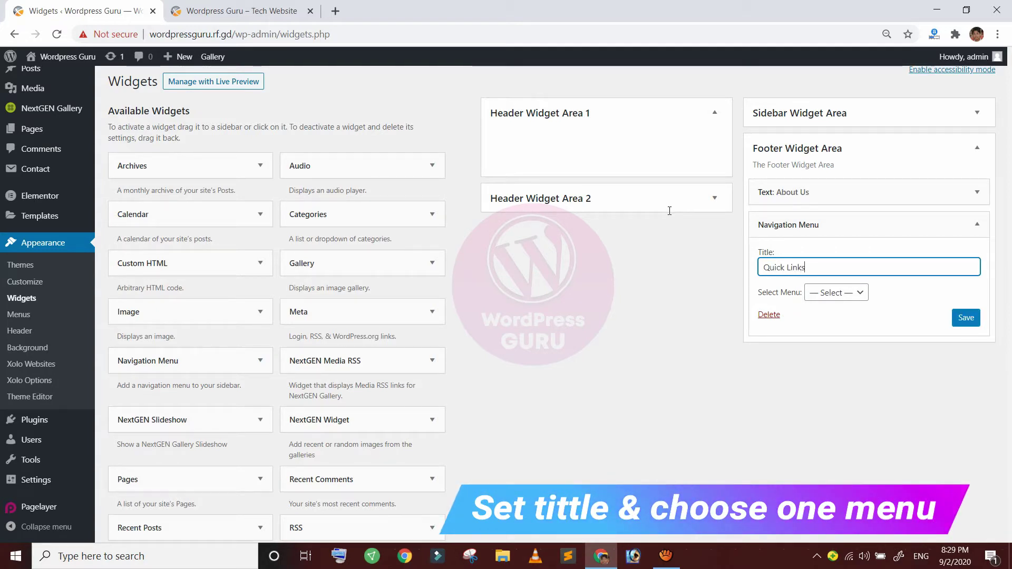
left_click(845, 293)
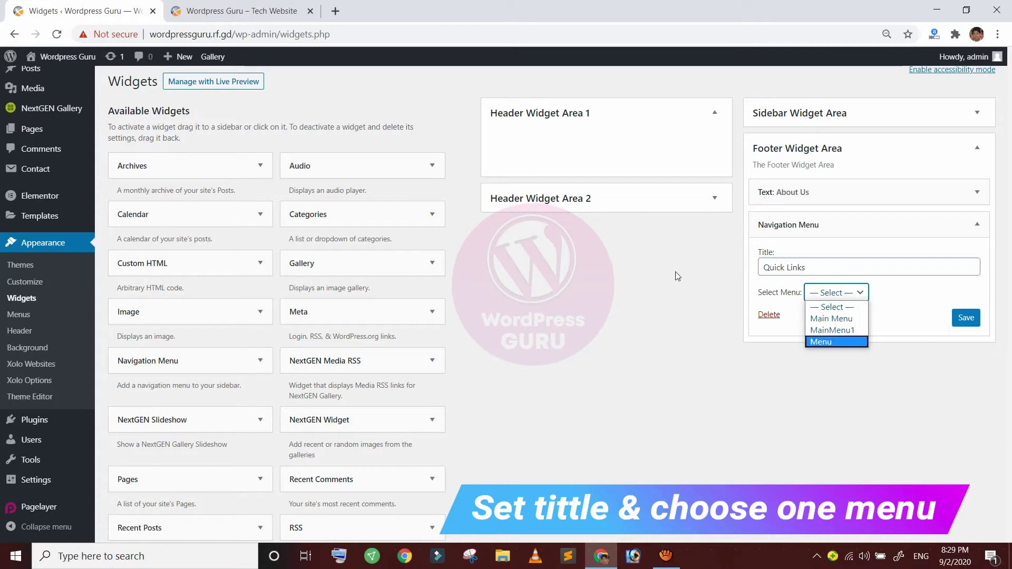
left_click(839, 319)
left_click(839, 292)
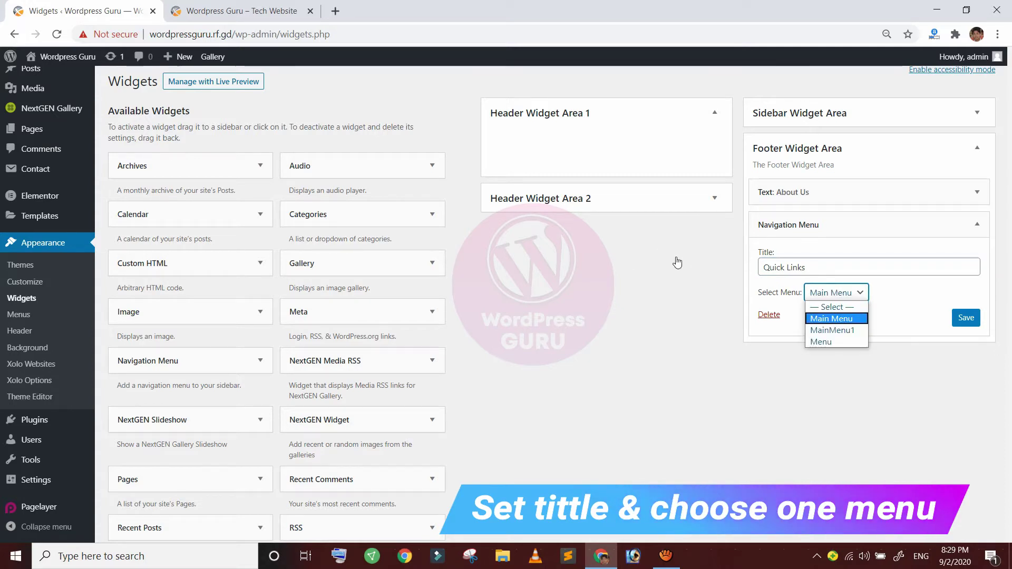
left_click(839, 330)
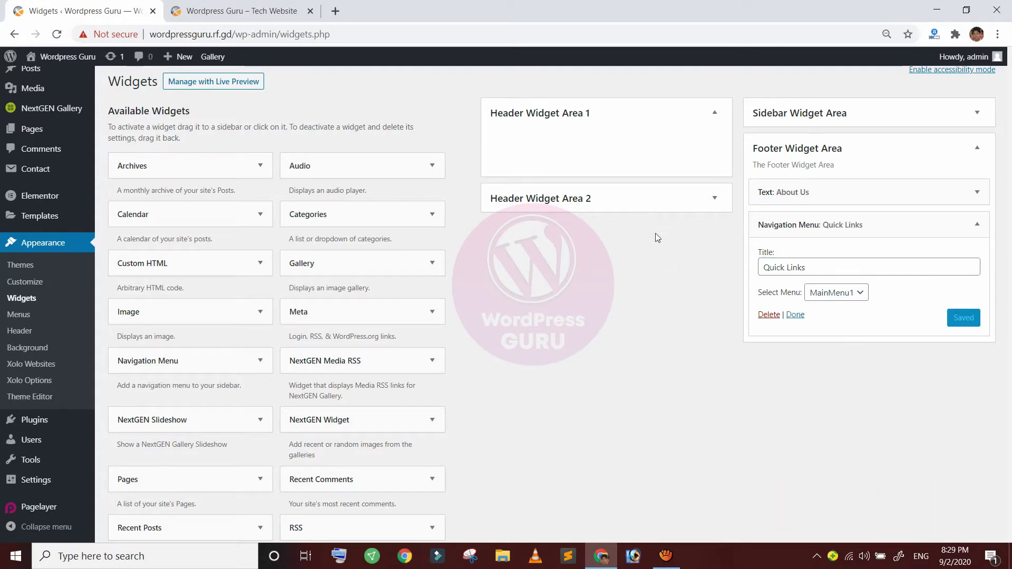
left_click(188, 14)
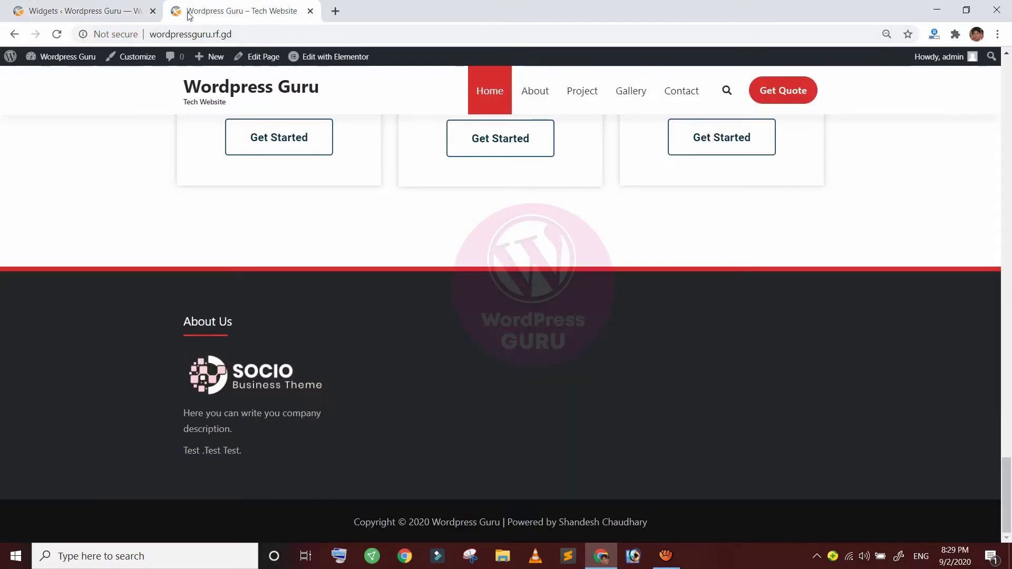
Reload the site to see the Quick Links footer column, then open a new browser tab
left_click(50, 29)
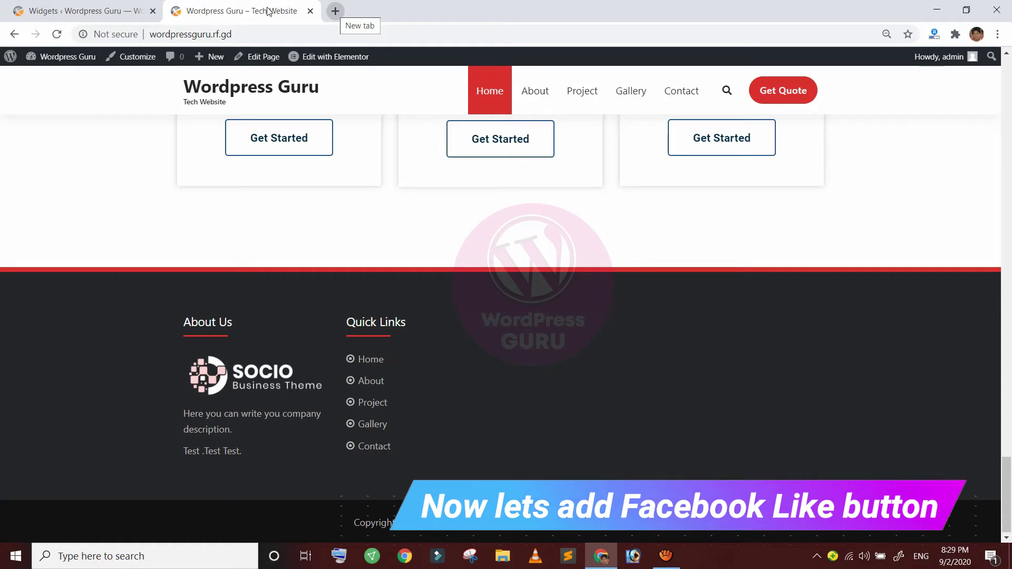
key("ctrl+t")
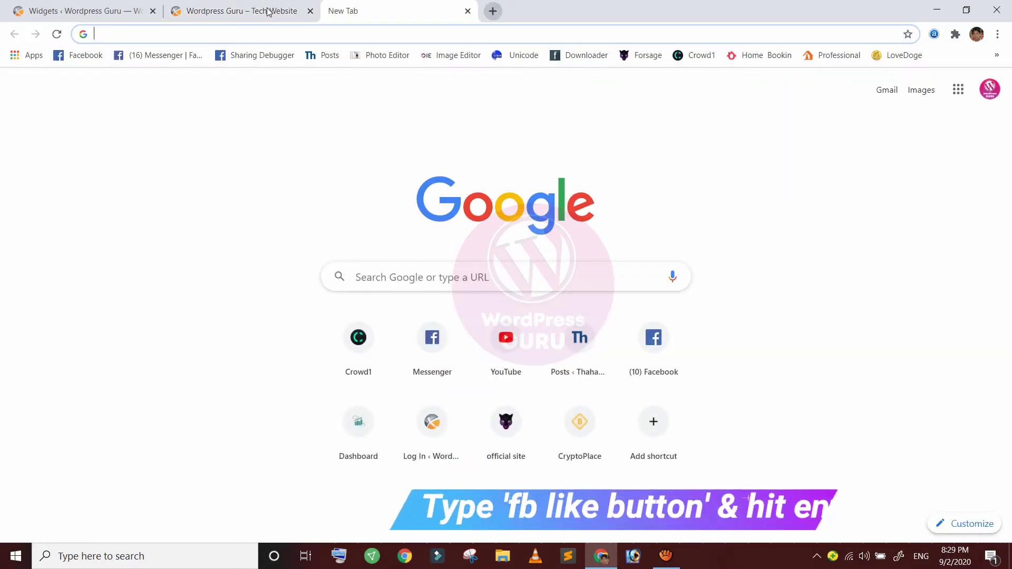
Search Google for 'fb like button' and open Facebook for Developers' Like Button page
type("fb like ")
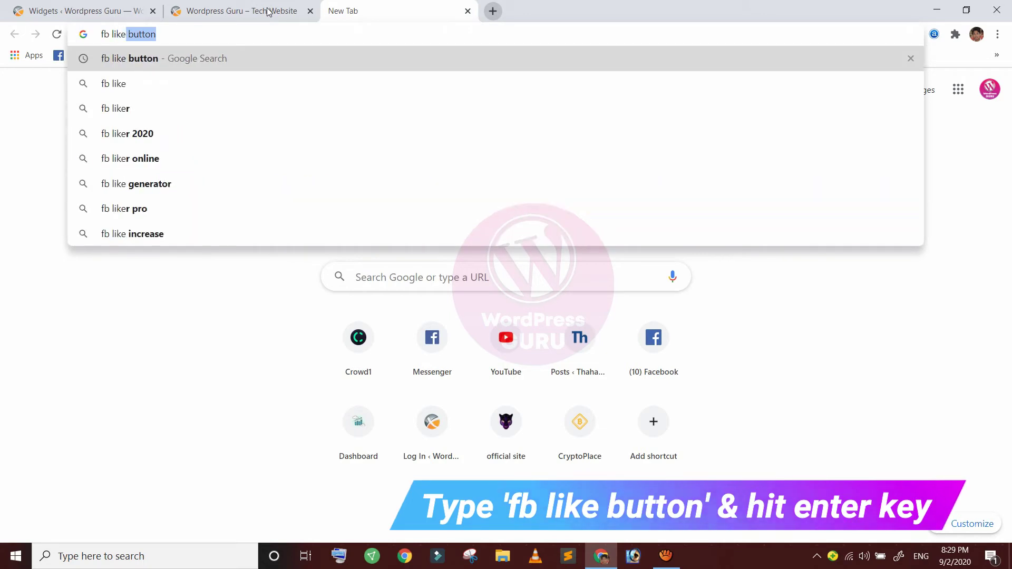
type("button")
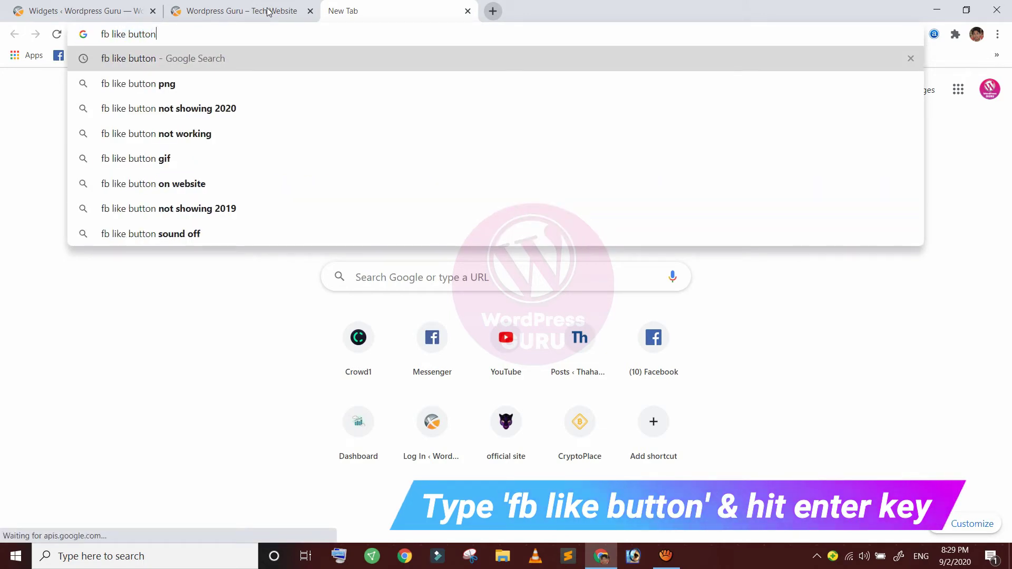
key("Return")
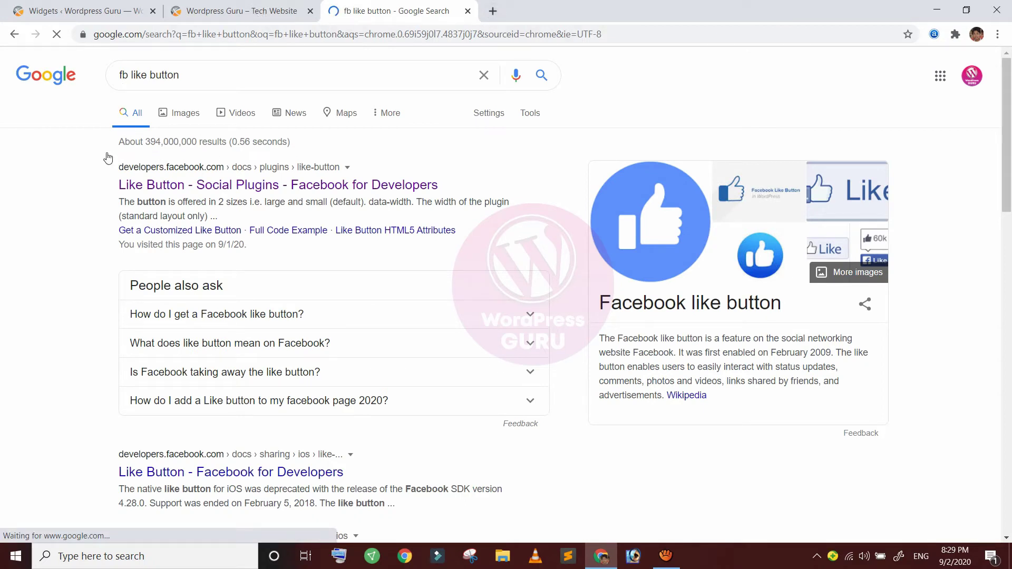
left_click(205, 154)
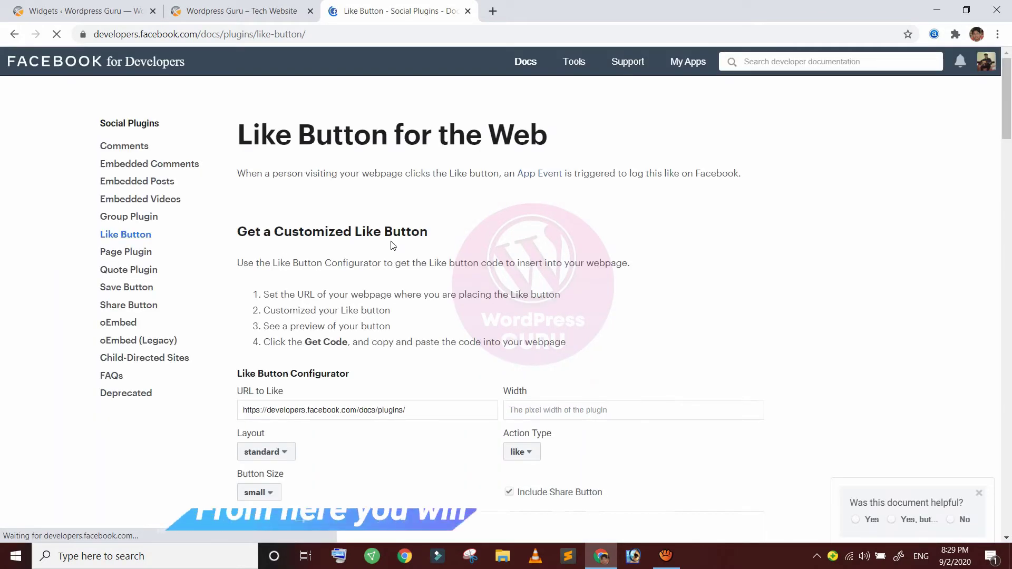
Copy the WordPress Guru Facebook page address into the URL to Like field
scroll(231, 145, "down", 1)
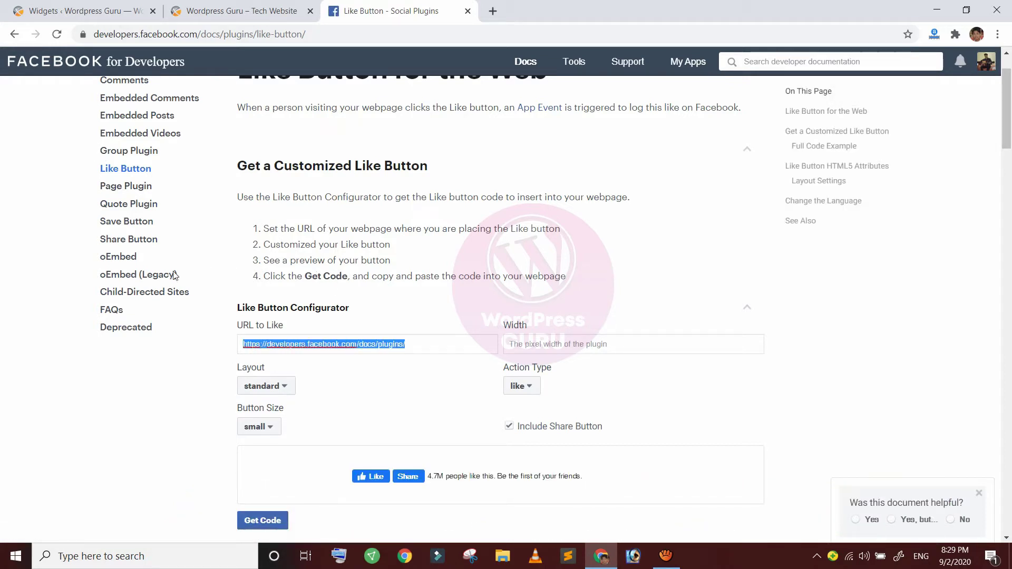
left_click(333, 326)
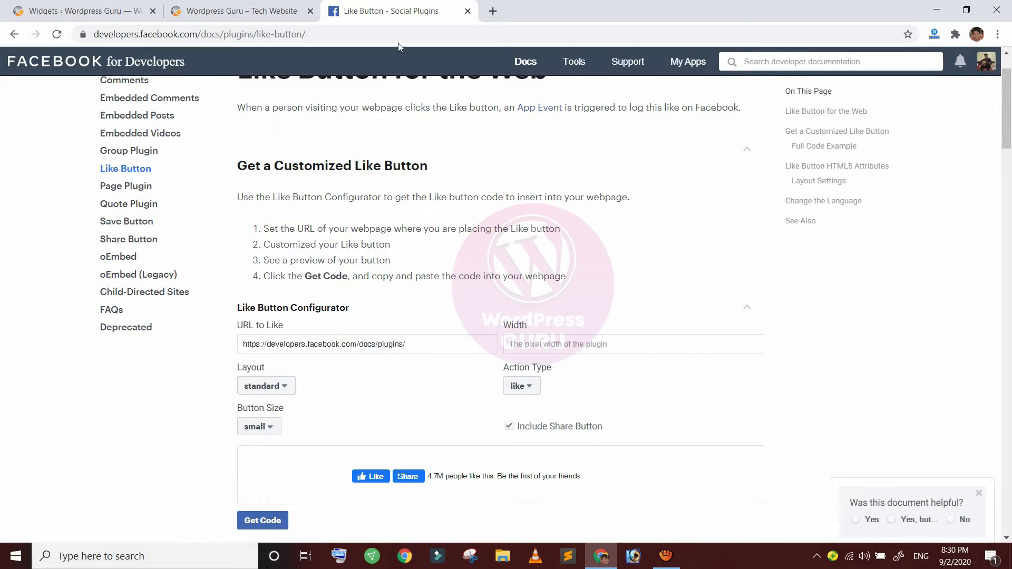
left_click(493, 11)
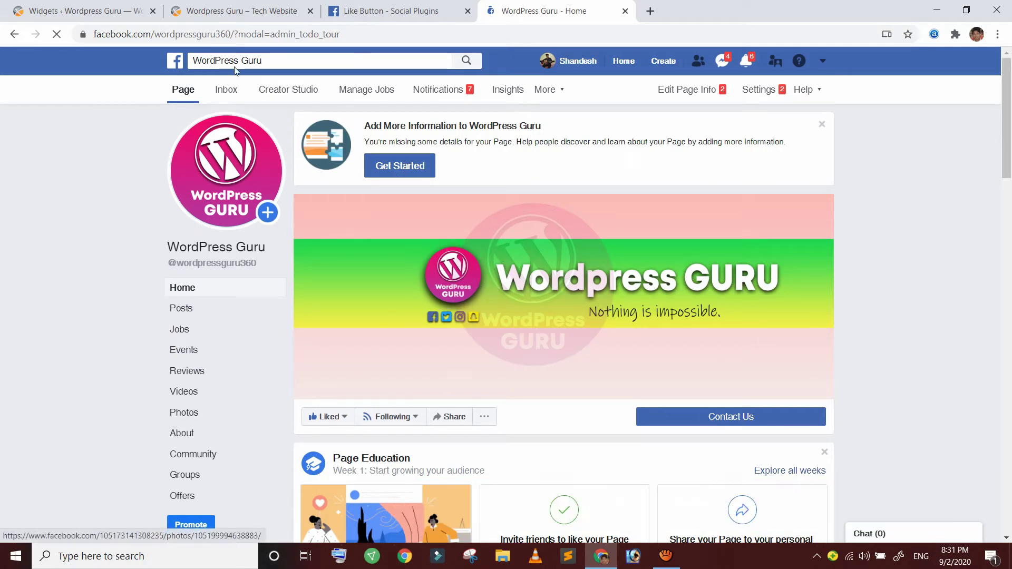
left_click_drag(186, 27, 81, 34)
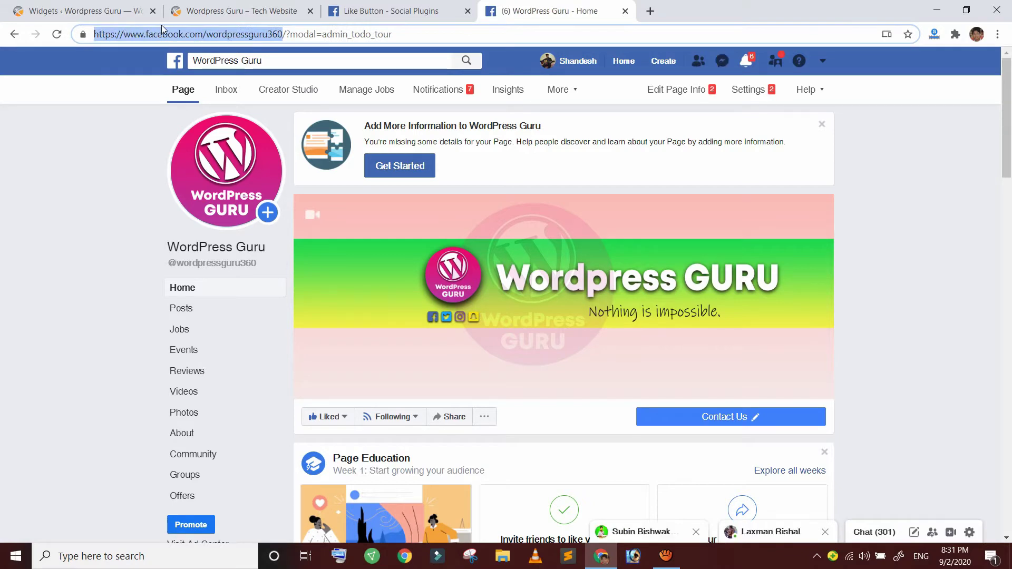
right_click(201, 31)
left_click(232, 123)
left_click(370, 11)
left_click_drag(405, 343, 265, 345)
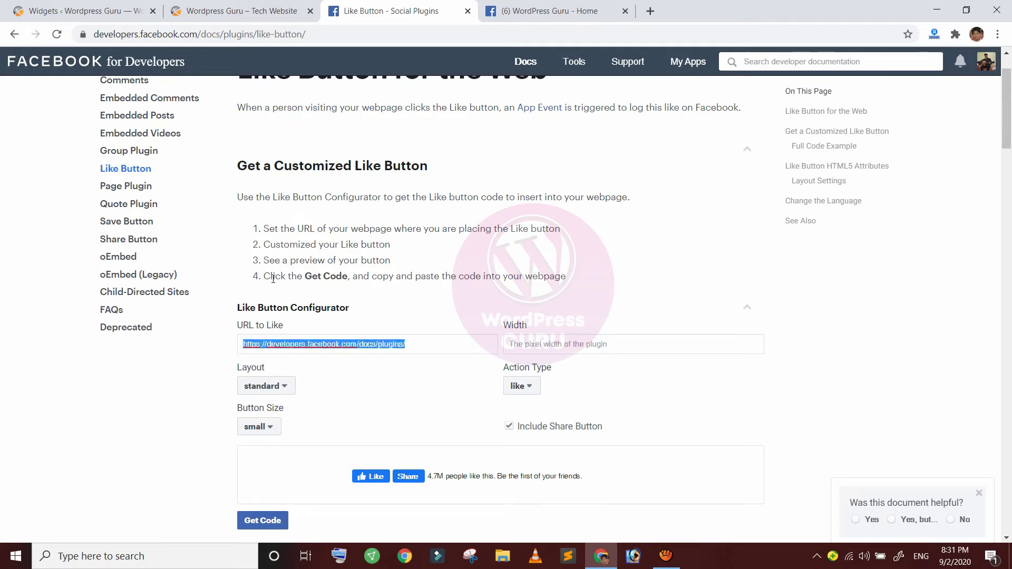
right_click(341, 349)
left_click(366, 205)
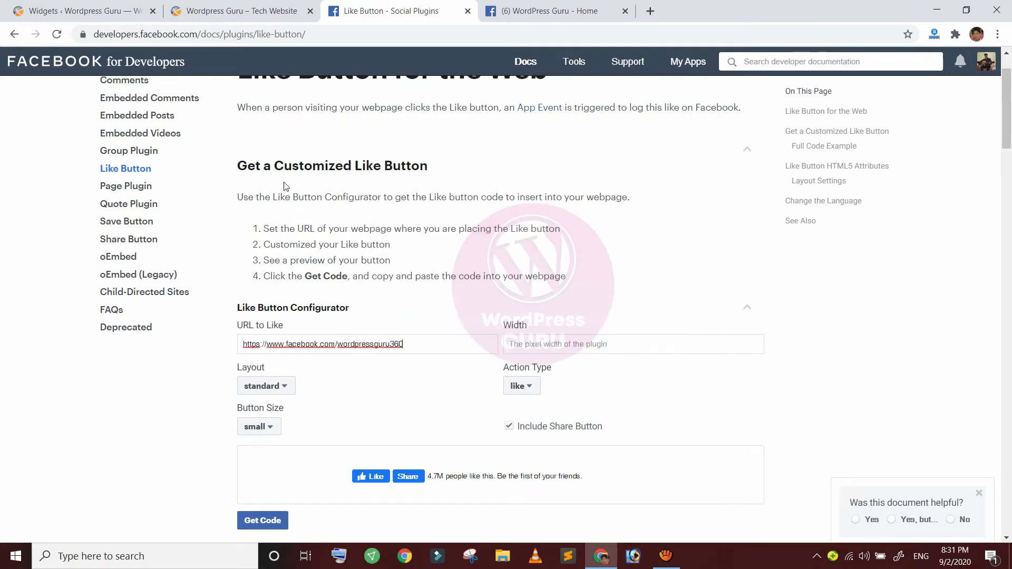
Set Width to 300px, settle on the standard layout, and choose the large button size
key("Tab")
type("3")
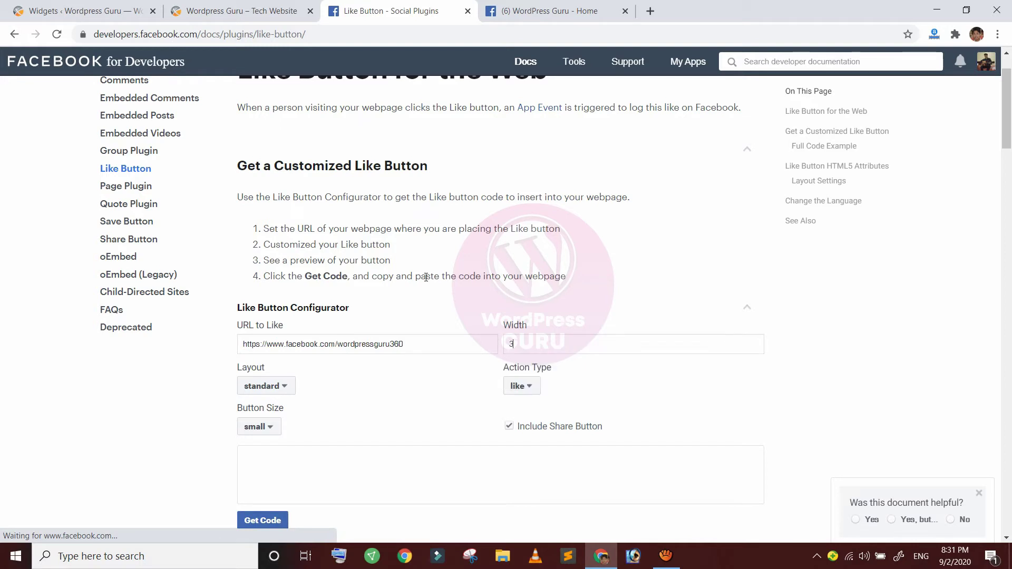
type("00px")
scroll(427, 277, "down", 1)
key("Tab")
key("space")
key("Down")
key("Return")
key("space")
key("Down")
key("Return")
key("space")
key("Up")
key("Up")
key("Return")
key("Tab")
key("space")
key("Down")
key("Return")
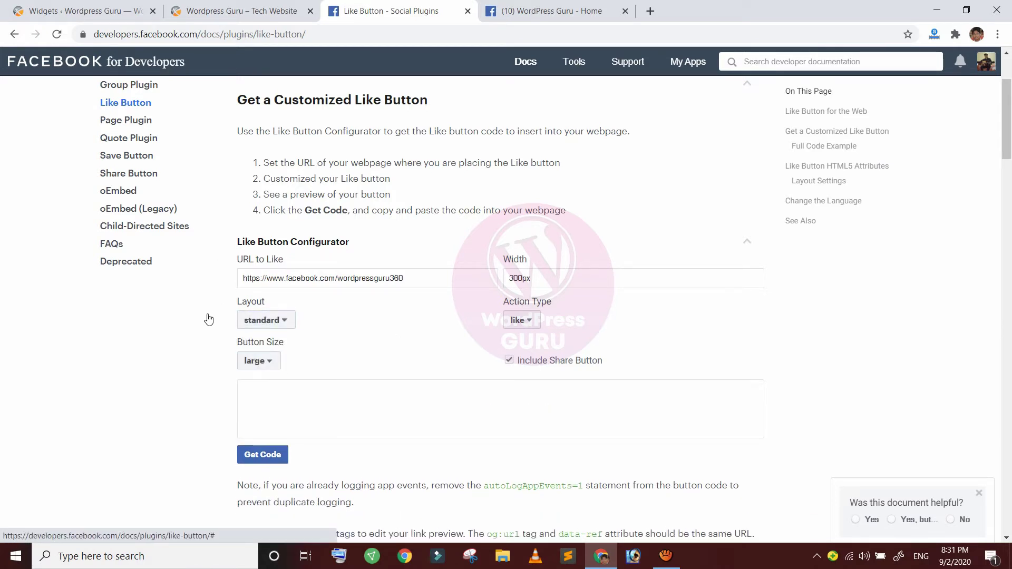
Generate the Like button code and copy its IFrame version
scroll(338, 292, "down", 1)
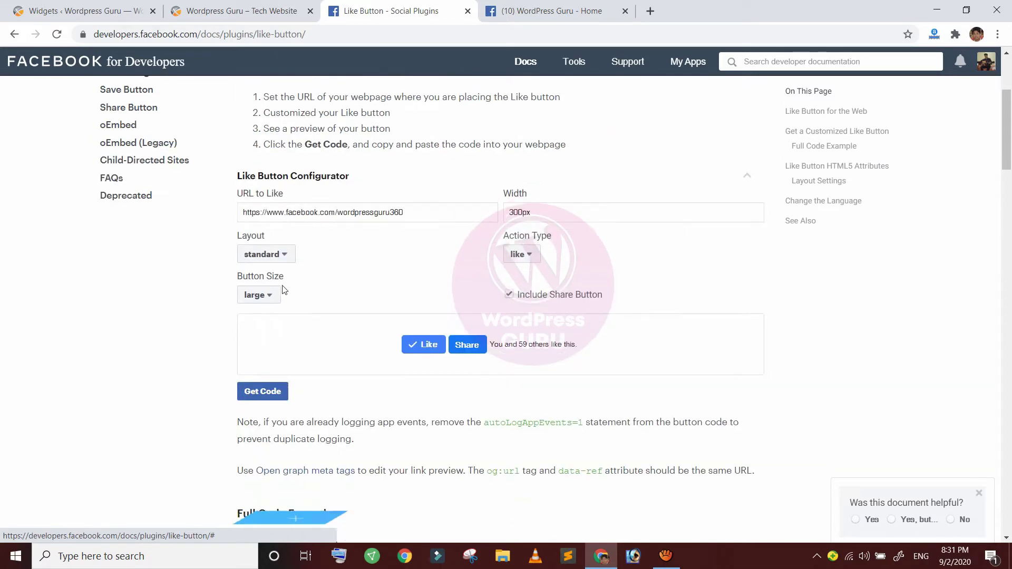
left_click(262, 392)
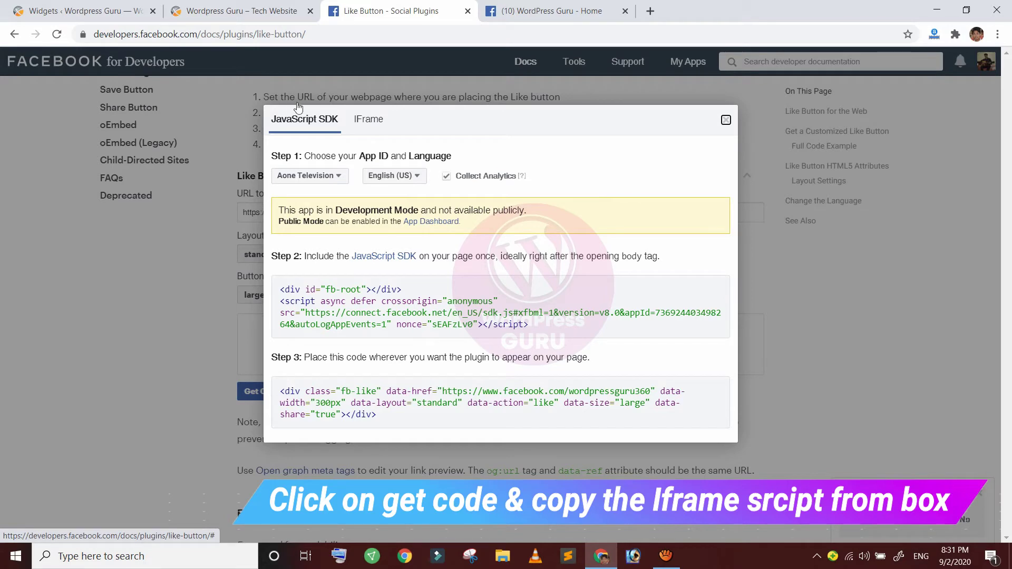
left_click(368, 120)
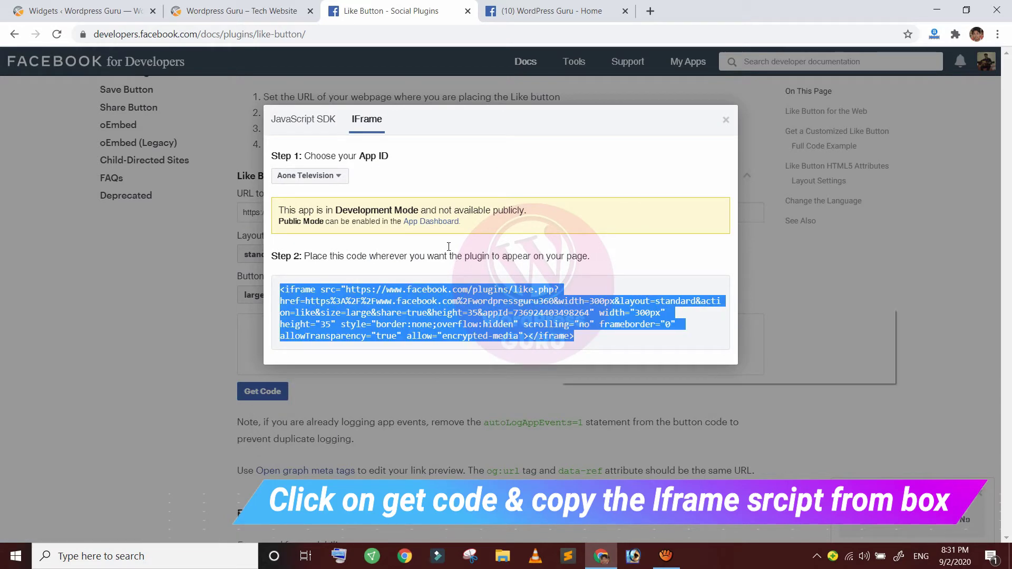
right_click(561, 309)
left_click(571, 318)
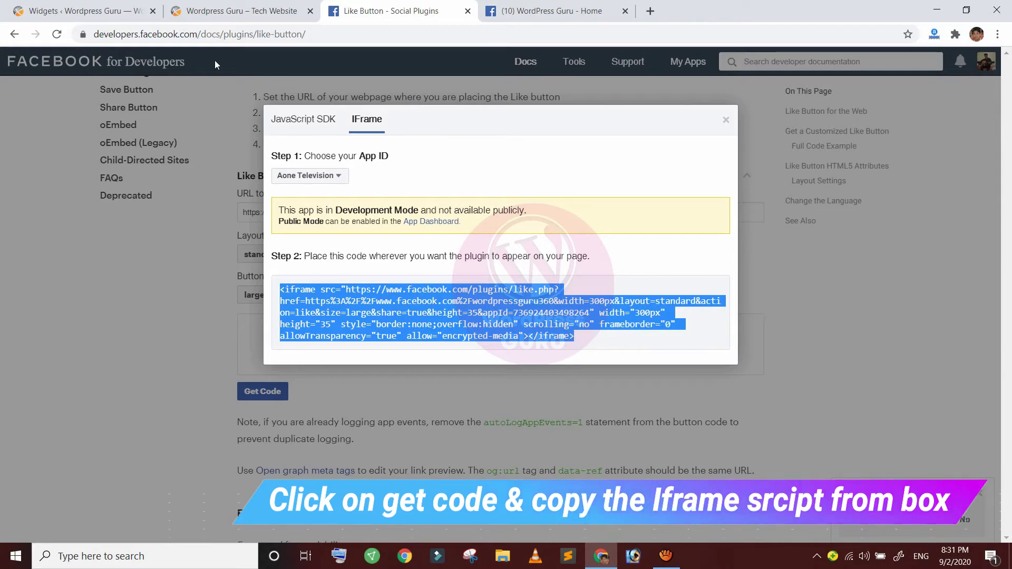
left_click(95, 6)
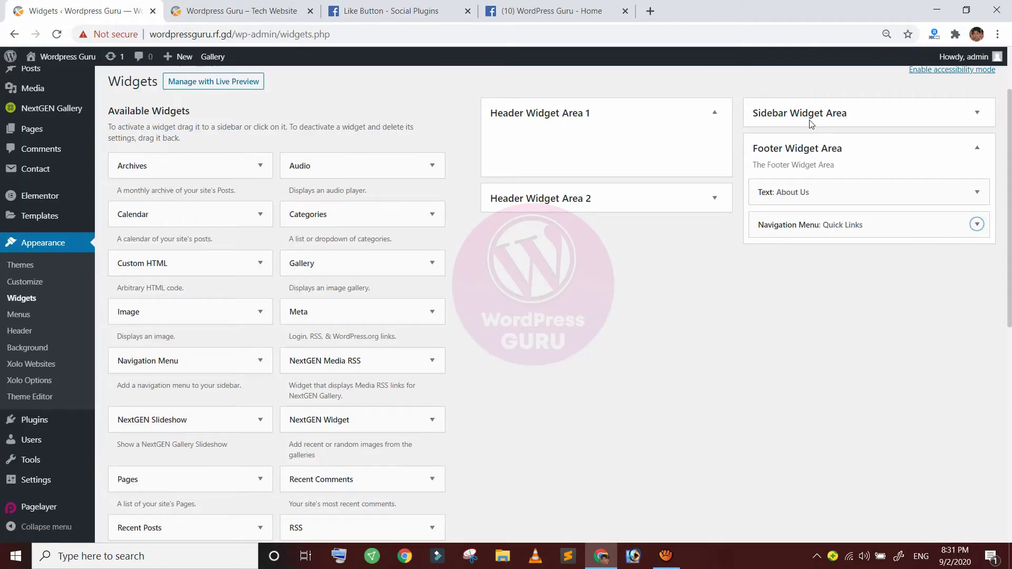
Add a new Text widget to the Footer Widget Area
scroll(811, 127, "down", 2)
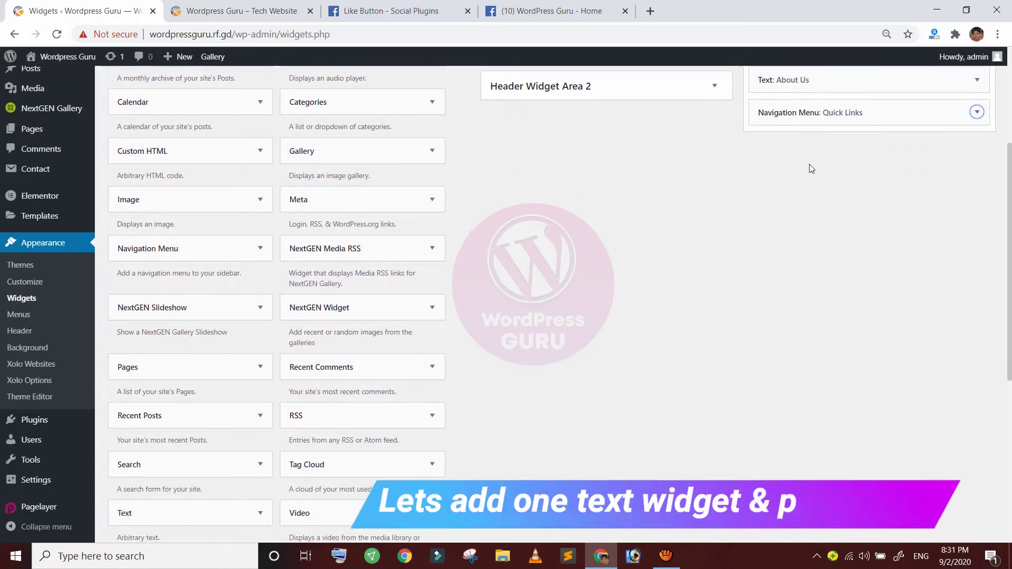
scroll(811, 168, "down", 2)
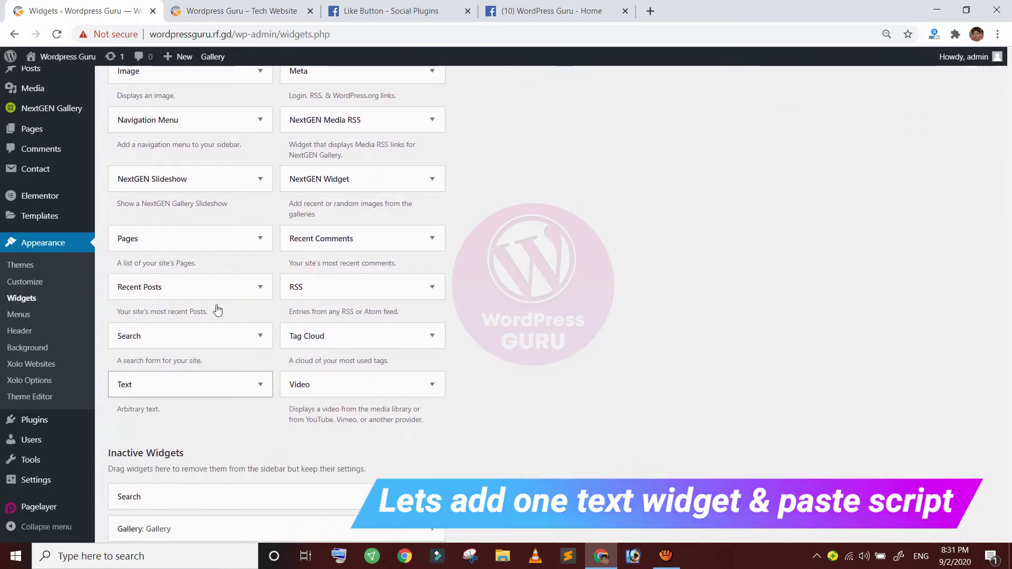
left_click(260, 384)
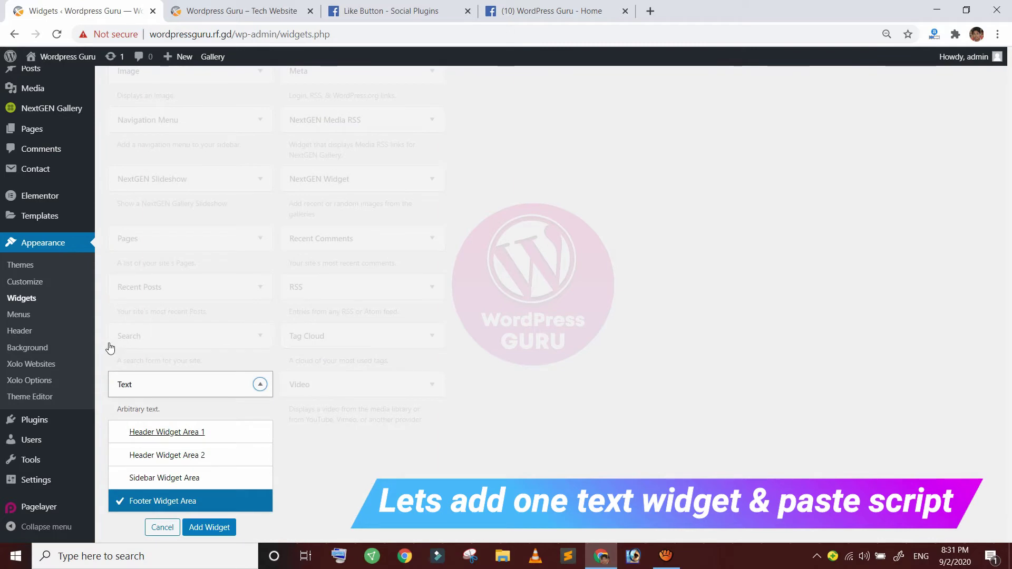
scroll(110, 348, "down", 1)
left_click(208, 461)
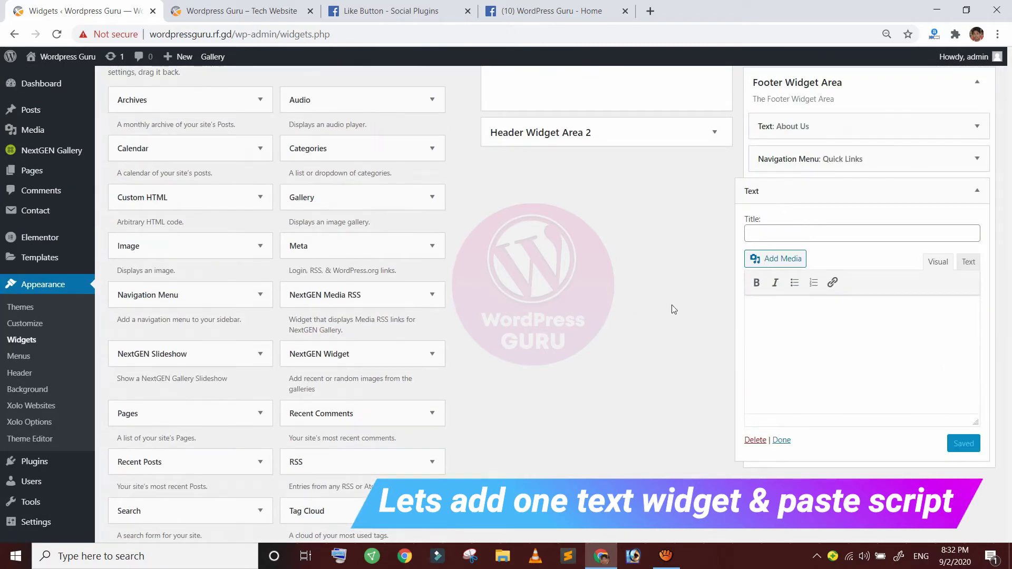
left_click(798, 190)
left_click(799, 191)
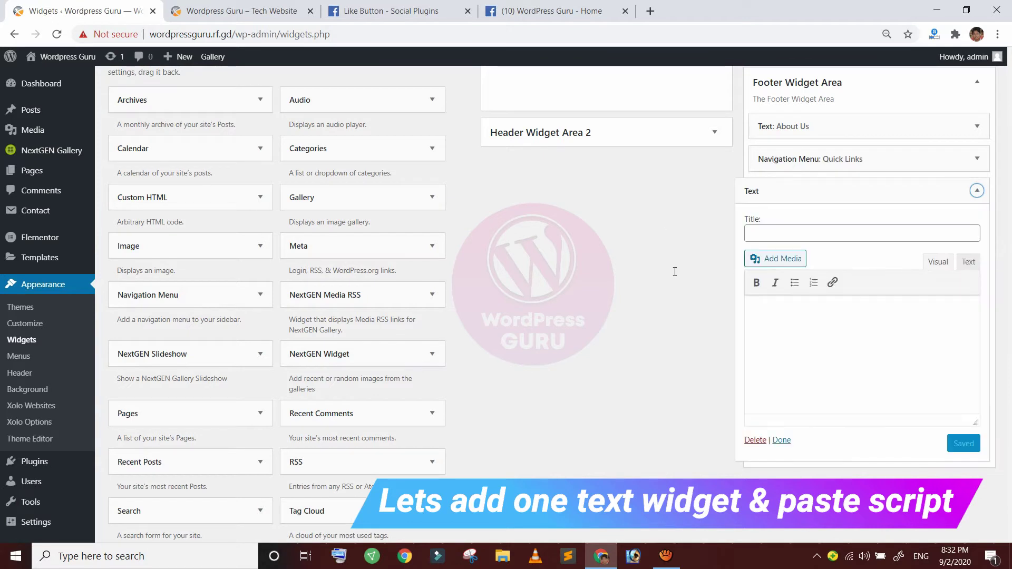
Title the widget 'Connect with US', paste the Like button iframe as HTML, and save
key("Tab")
type("Conn")
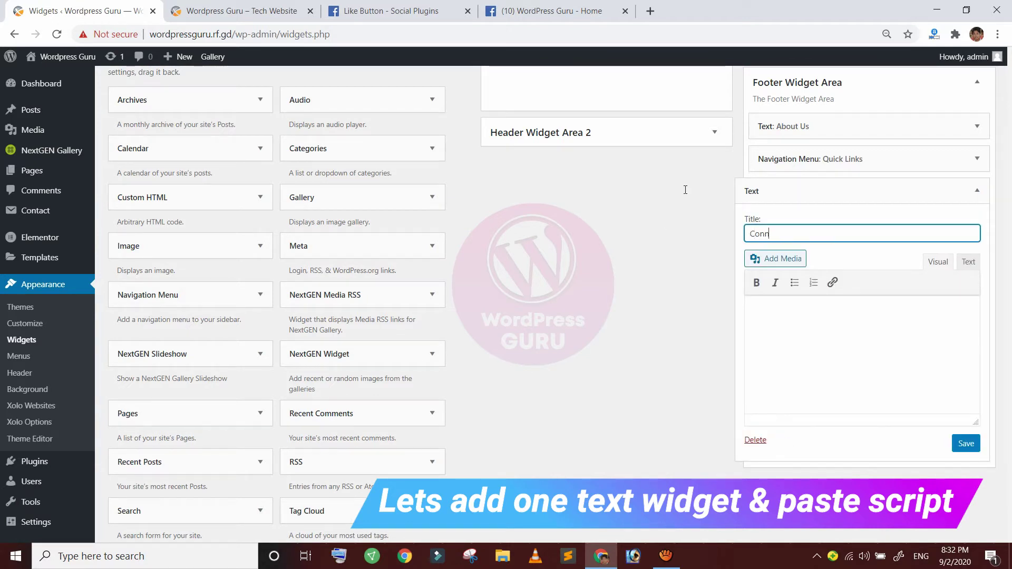
left_click(853, 318)
left_click(969, 263)
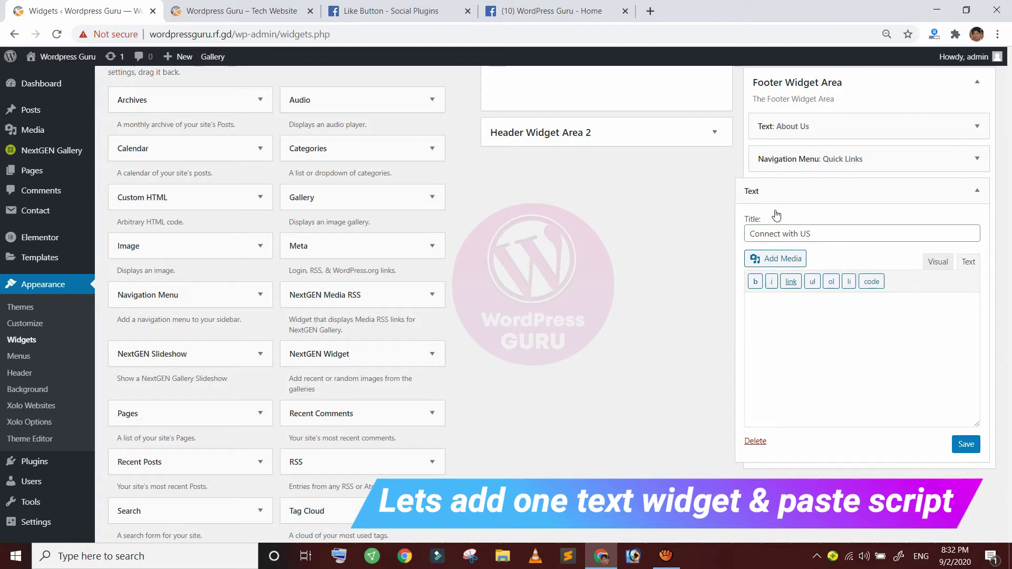
right_click(831, 311)
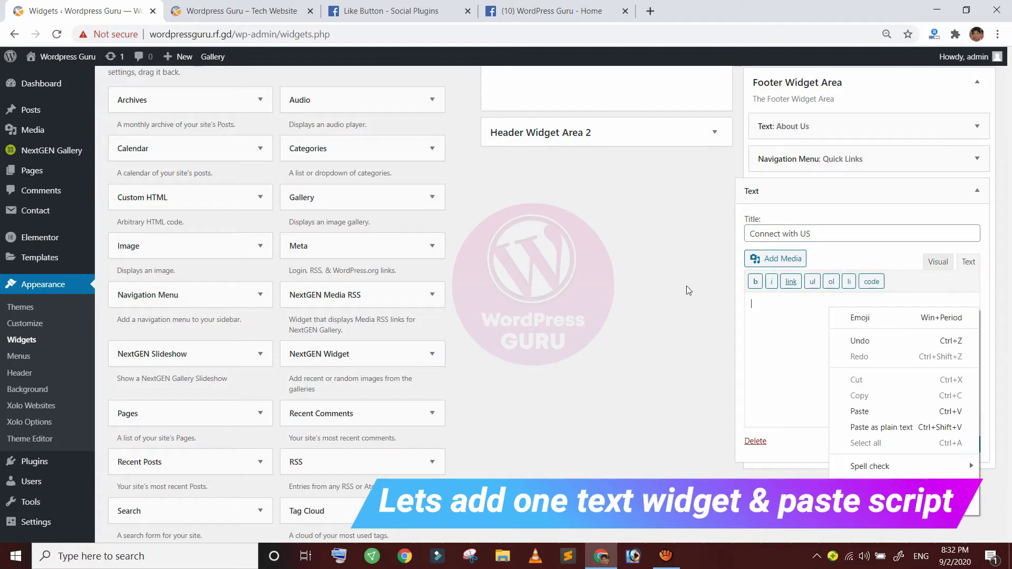
left_click(865, 411)
left_click(966, 444)
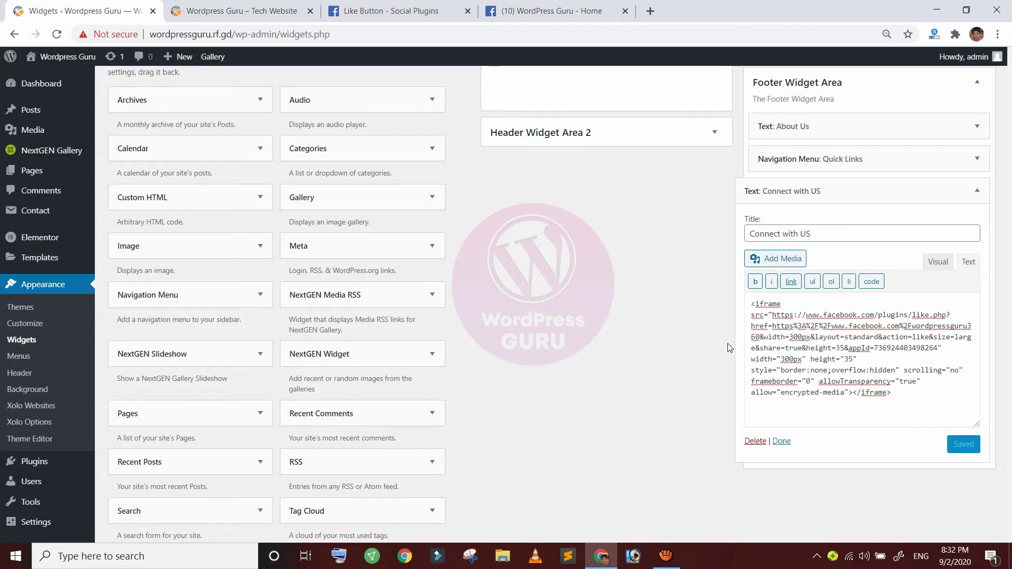
left_click(220, 6)
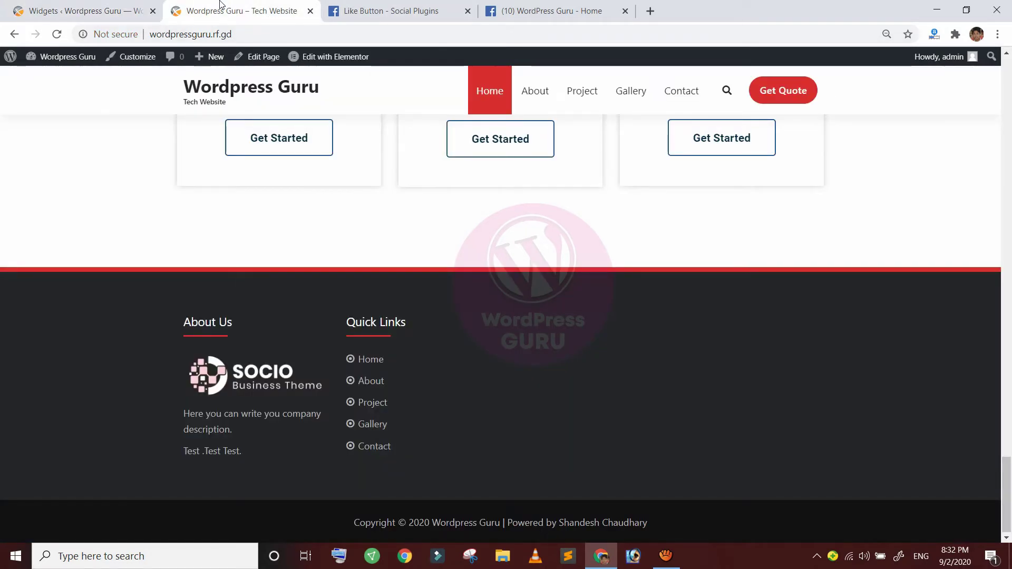
Reload the live site to see the Connect With US Like and Share buttons in the footer
left_click(55, 32)
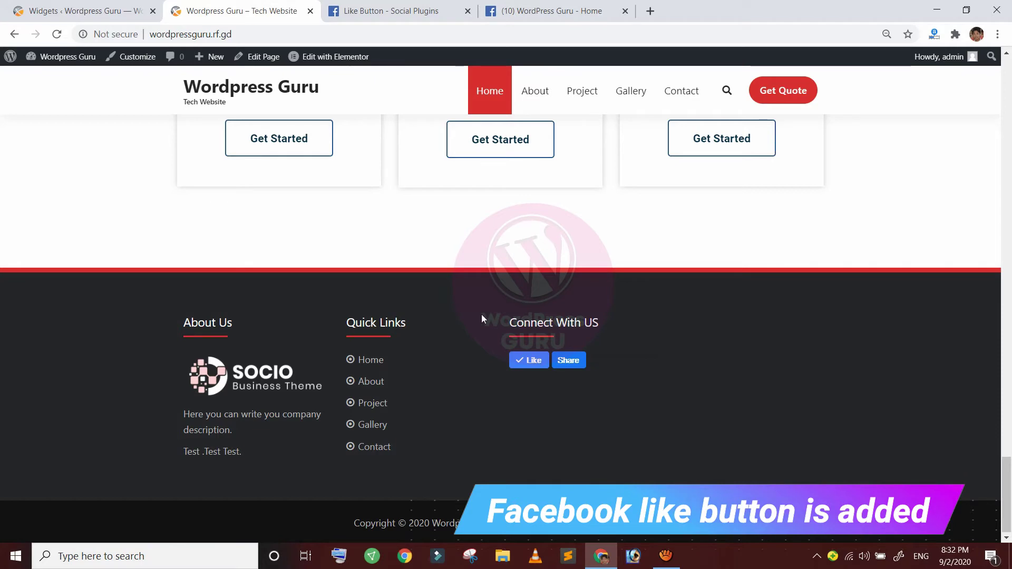
left_click(372, 12)
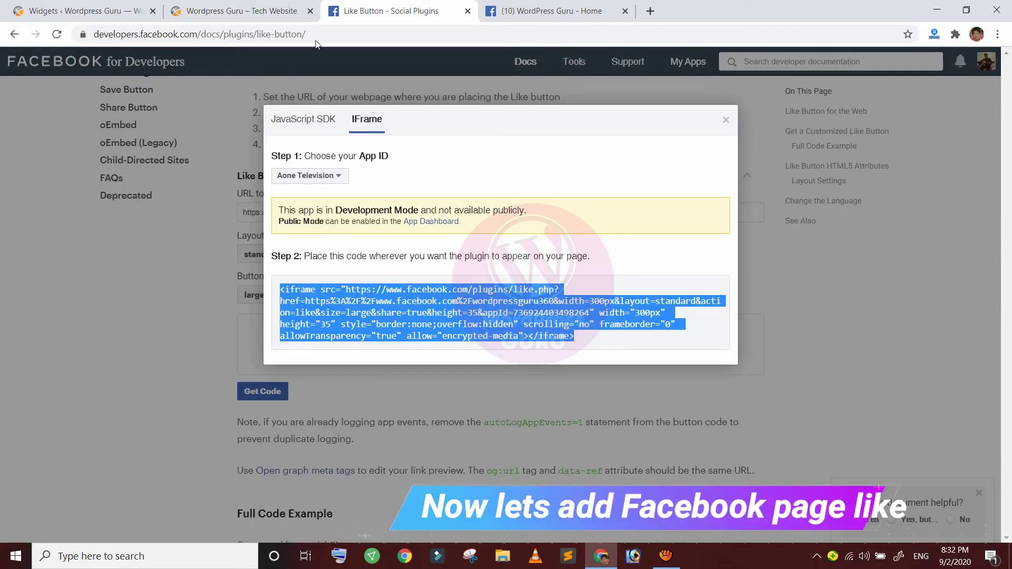
Close the embed code window, open the Page Plugin docs, and clear its page URL field
left_click(583, 98)
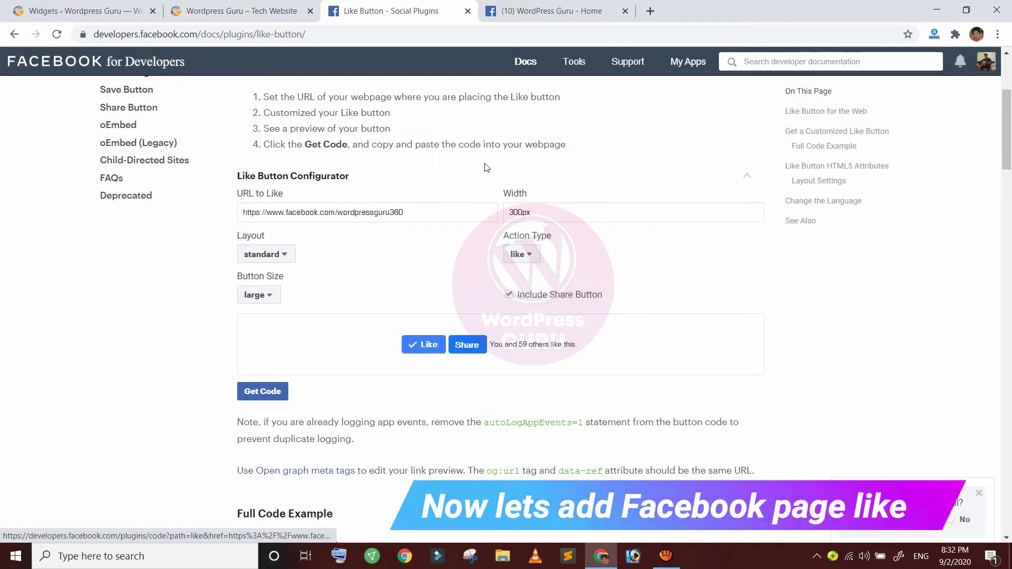
scroll(486, 168, "up", 4)
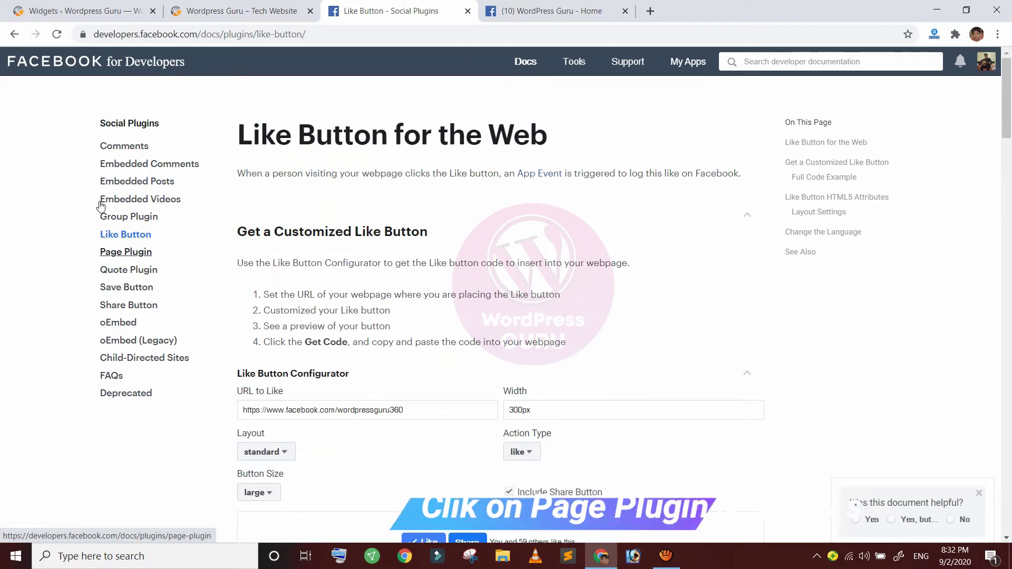
left_click(126, 252)
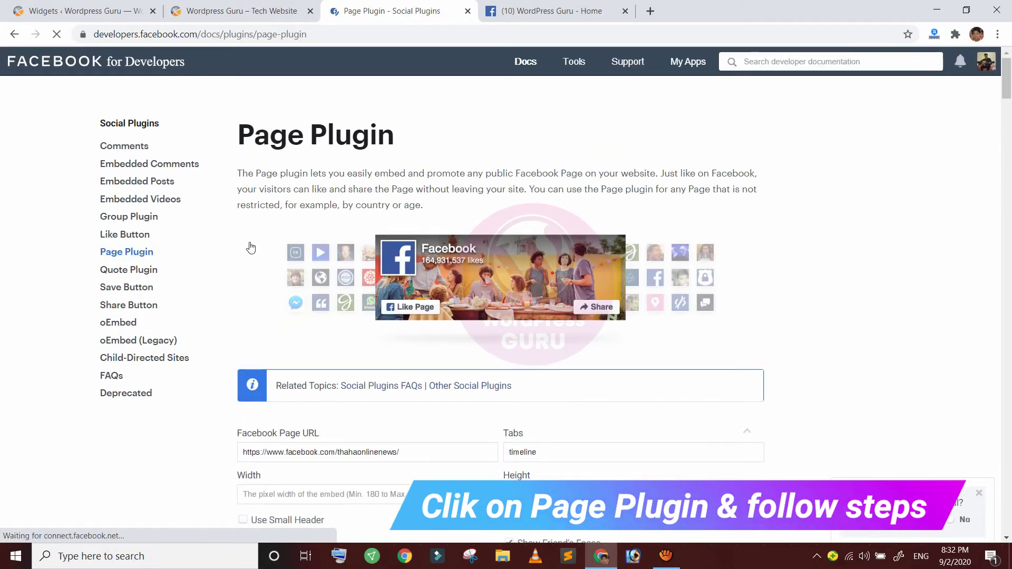
scroll(251, 248, "down", 3)
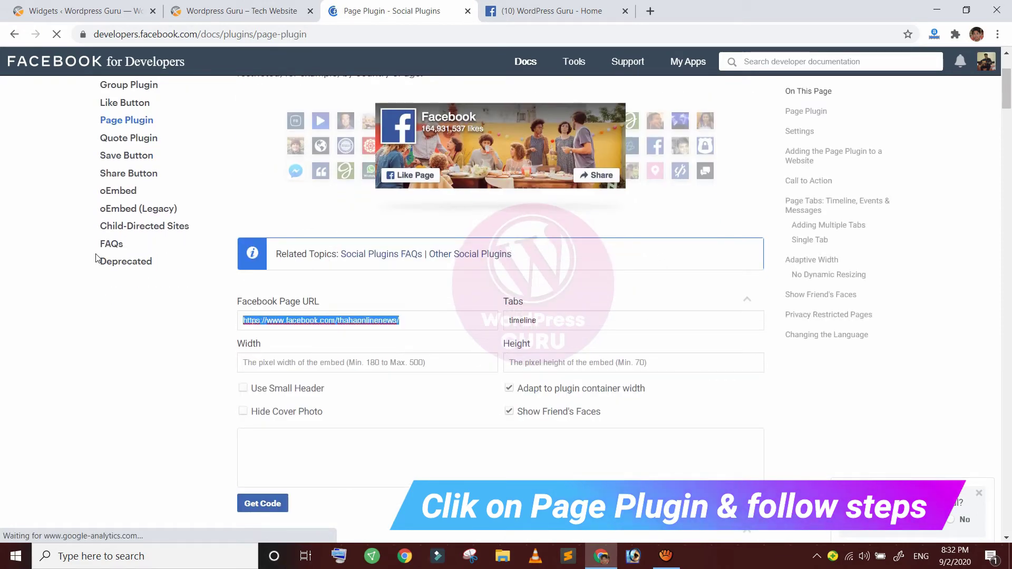
scroll(49, 162, "up", 1)
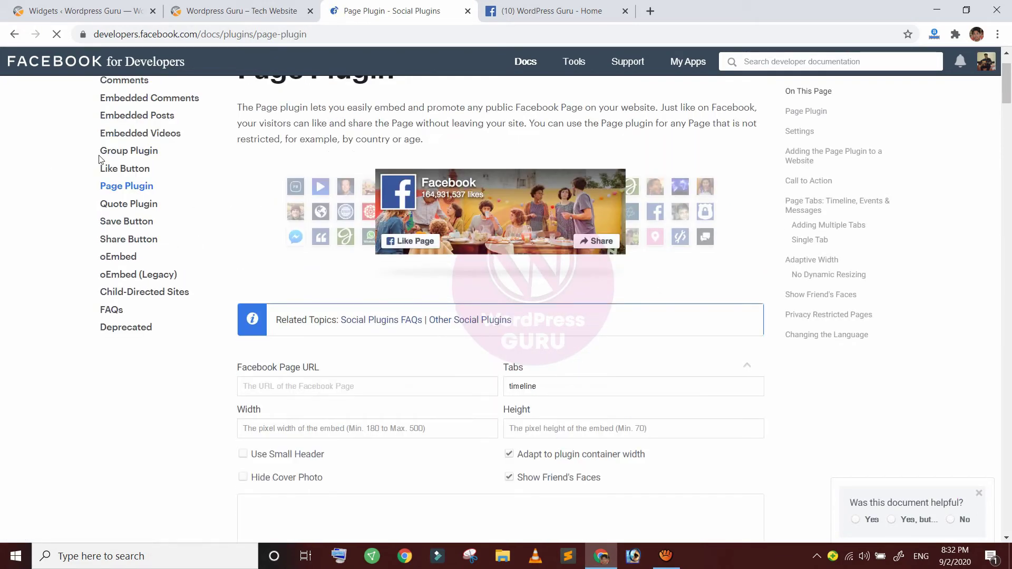
scroll(104, 153, "up", 1)
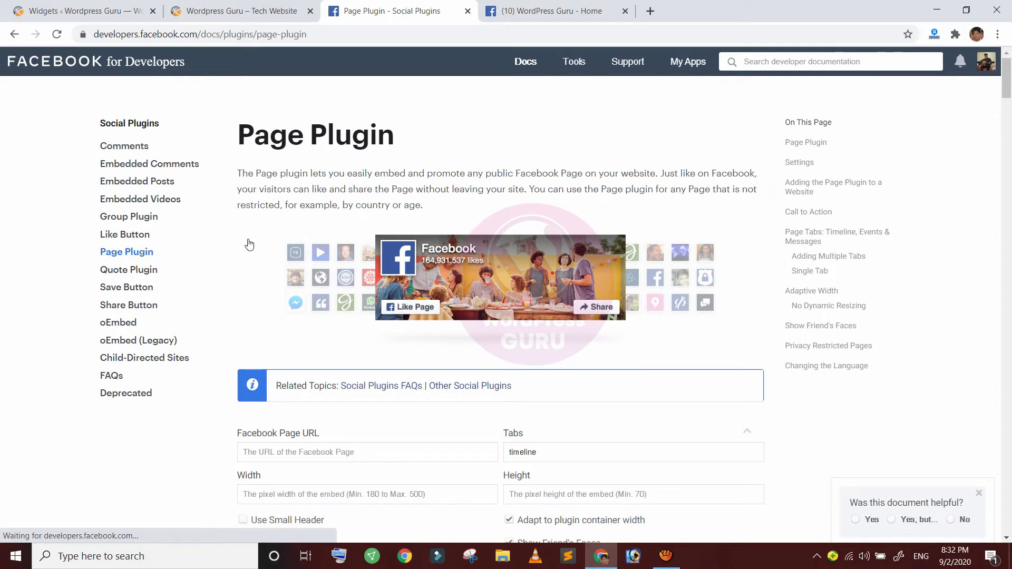
key("BackSpace")
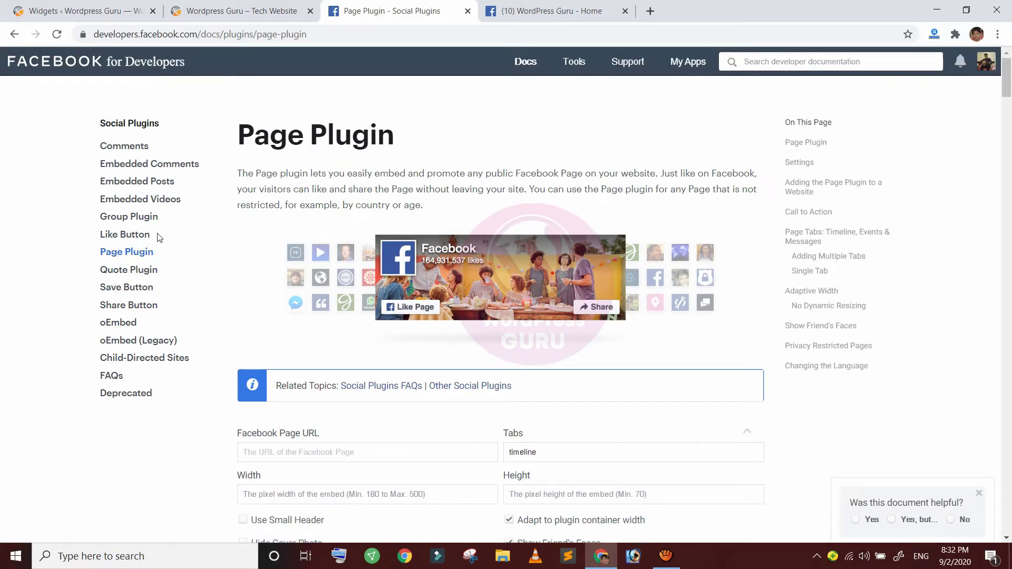
scroll(264, 293, "down", 1)
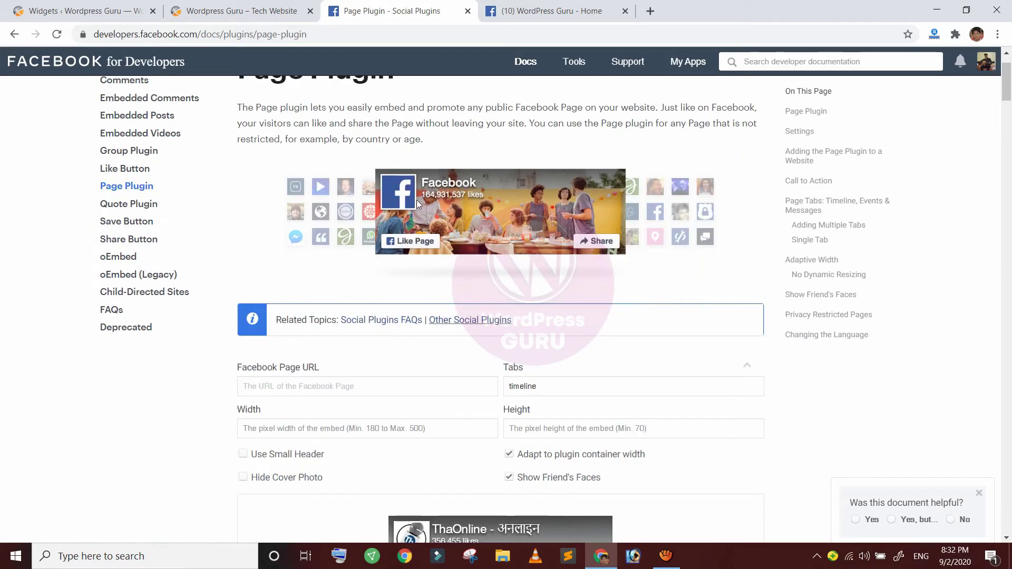
Paste the WordPress Guru Facebook page address into Facebook Page URL
left_click(553, 11)
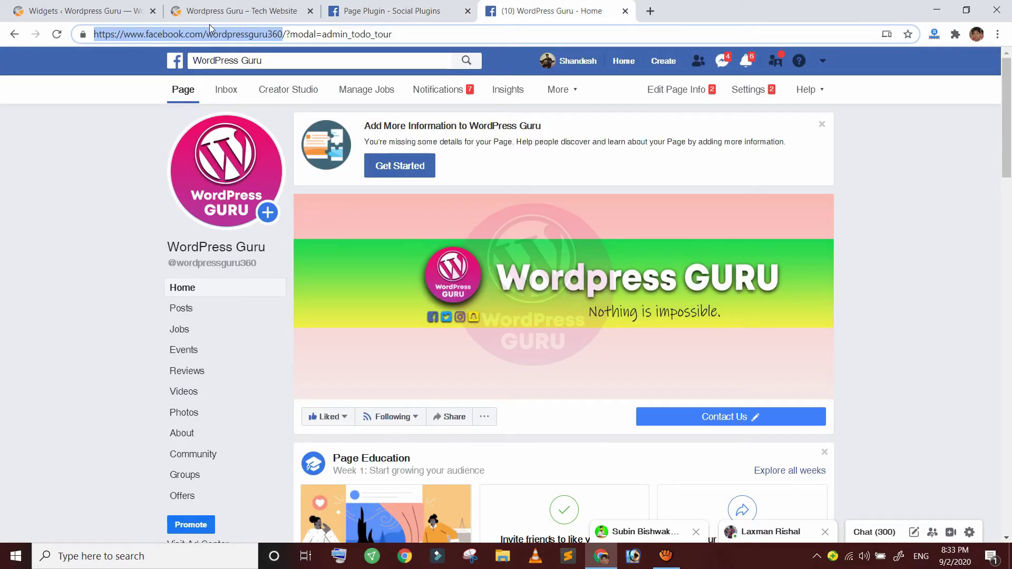
right_click(258, 32)
left_click(284, 122)
left_click(390, 11)
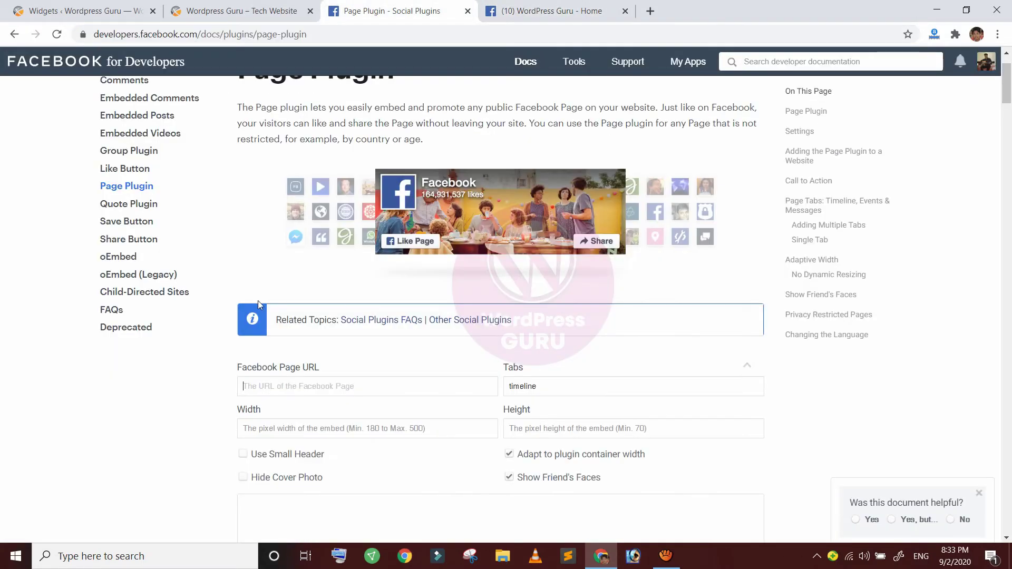
right_click(326, 389)
left_click(345, 285)
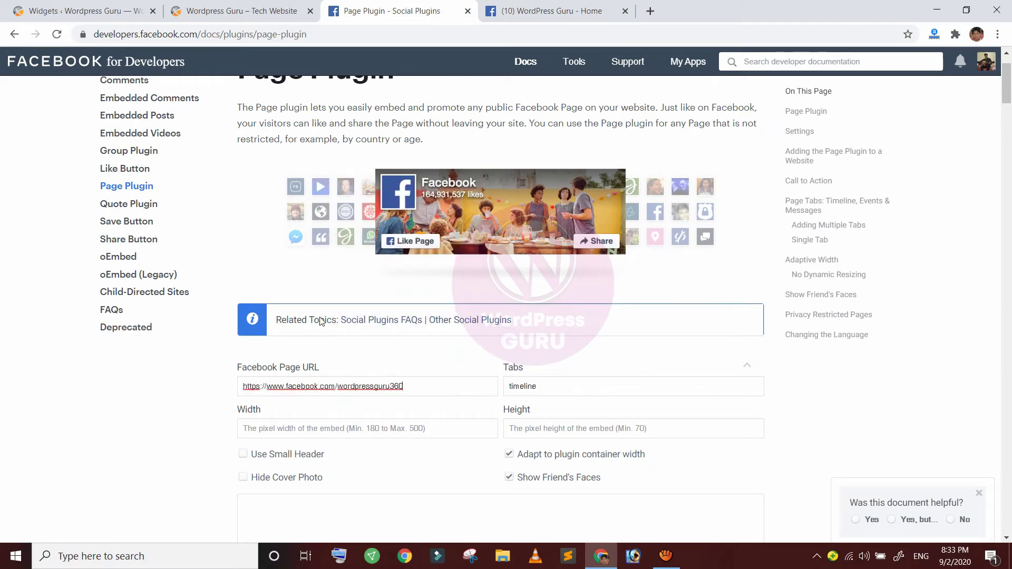
Set the Page Plugin width to 300px and height to 400px
scroll(285, 288, "down", 3)
left_click(255, 297)
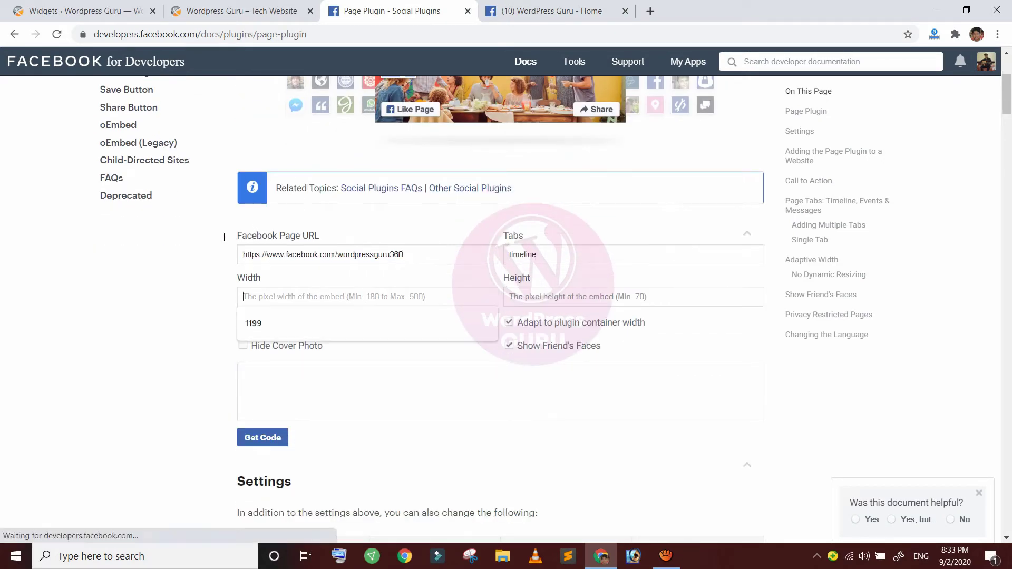
type("300px")
key("Tab")
type("40")
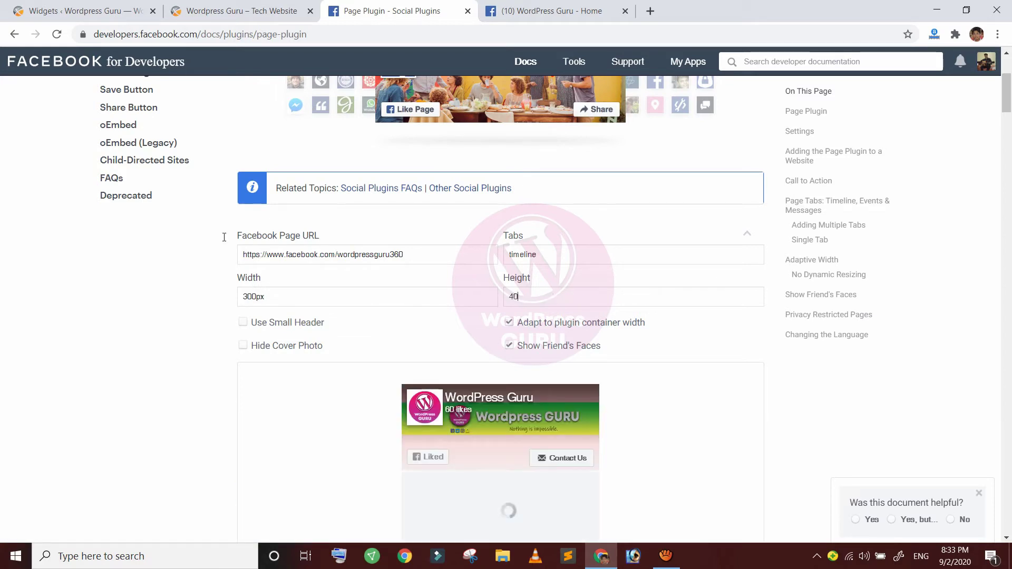
type("0px")
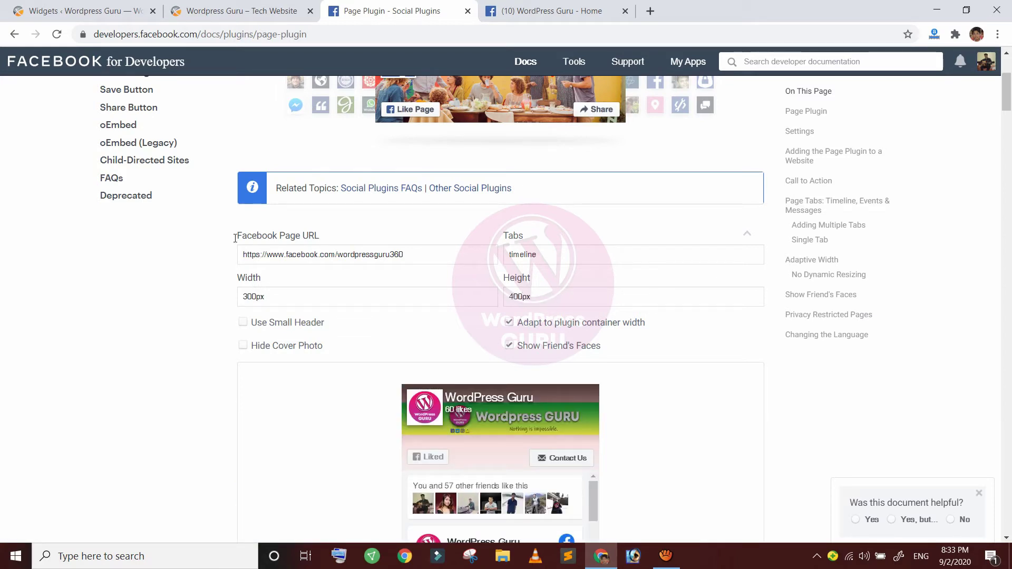
scroll(540, 194, "down", 2)
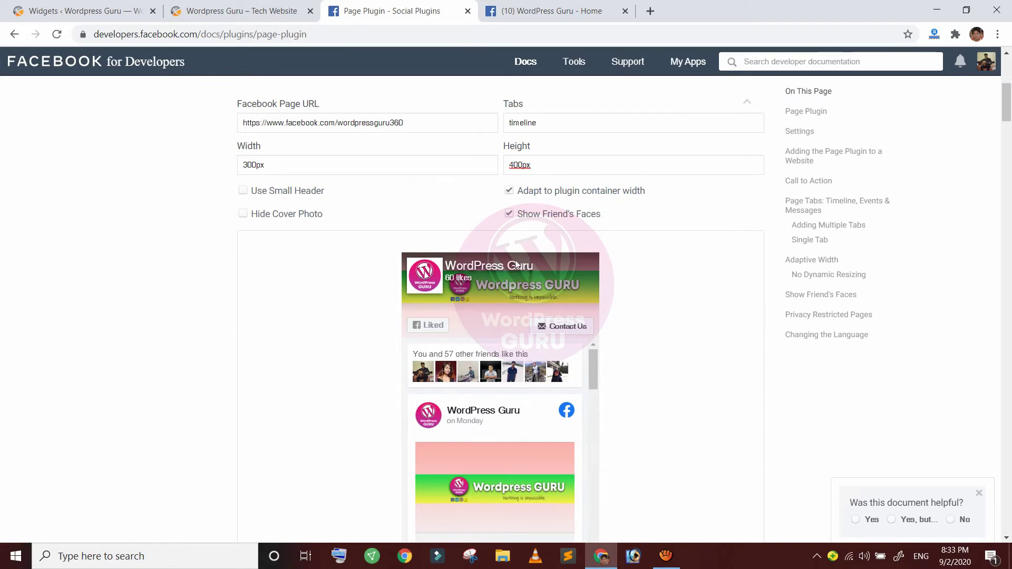
scroll(515, 263, "down", 2)
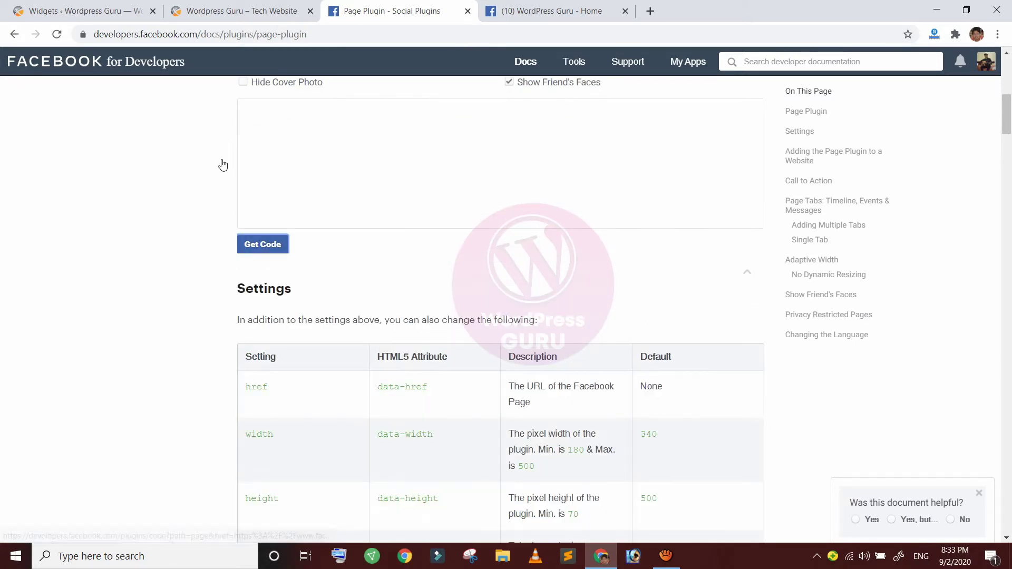
Generate the Page Plugin code and copy its iframe version
left_click(244, 176)
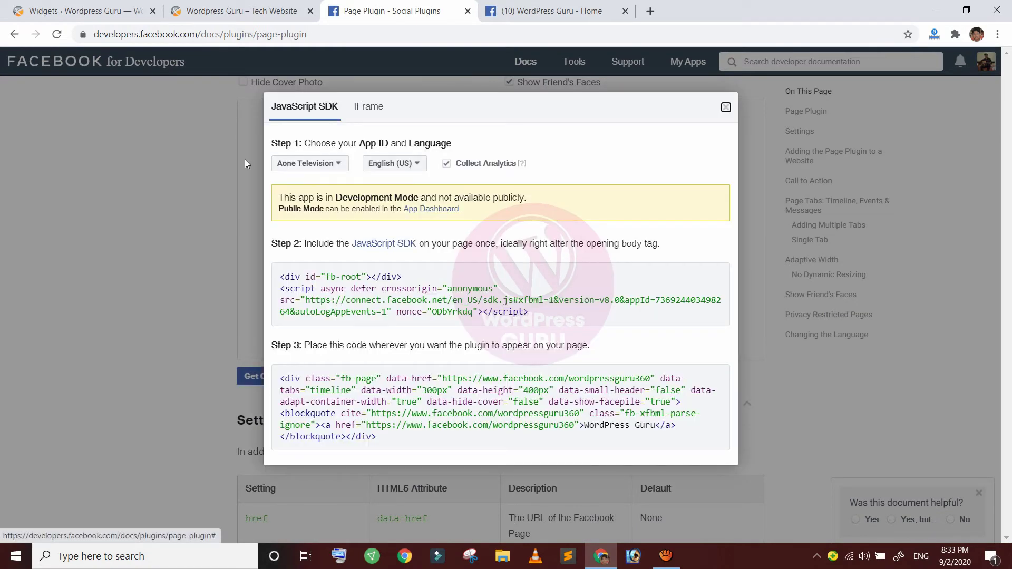
left_click(369, 107)
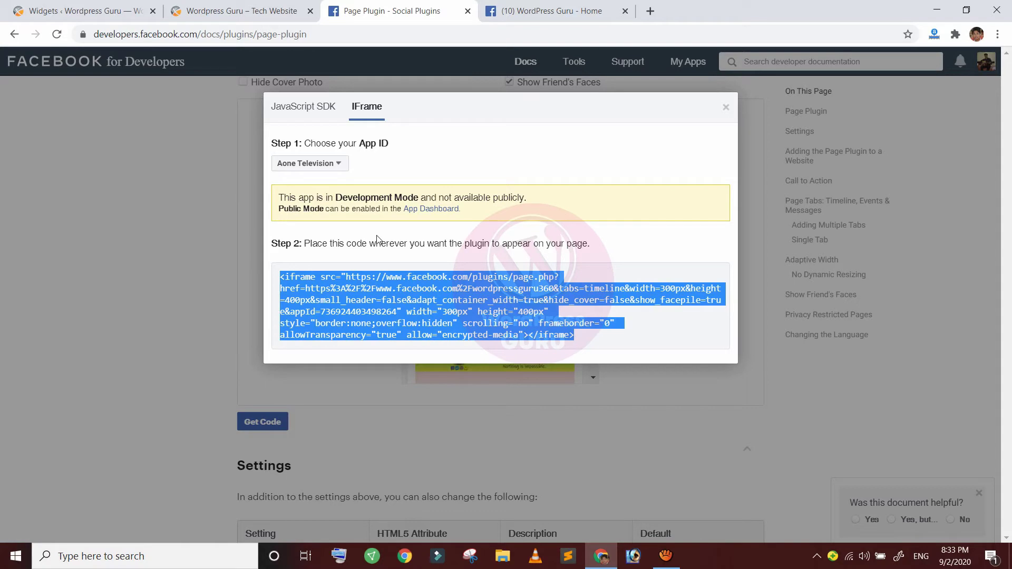
right_click(470, 293)
left_click(506, 301)
left_click(79, 11)
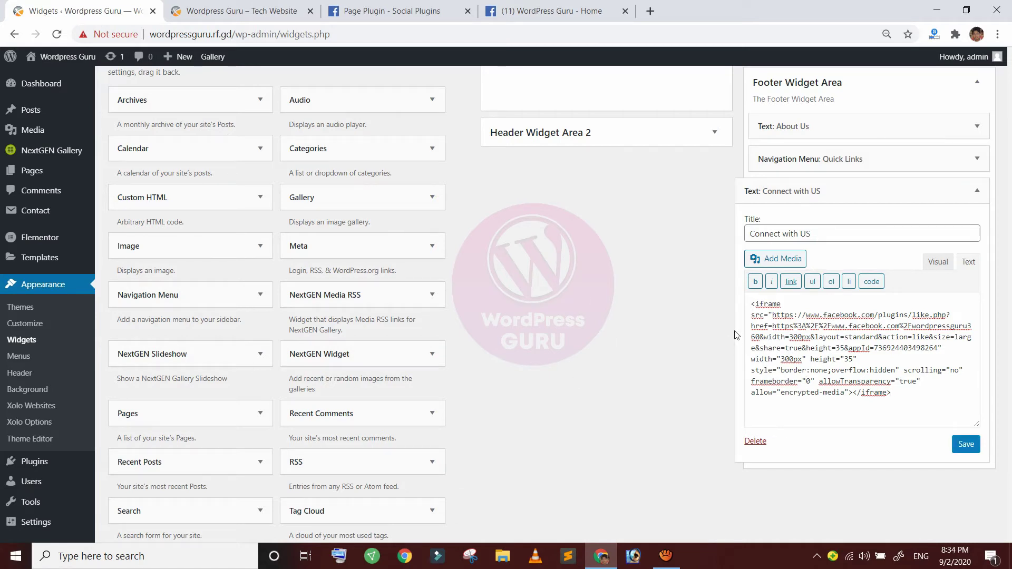
Swap the Connect with US widget's old Like iframe for the Page Plugin iframe and save
left_click_drag(894, 393, 751, 315)
key("Delete")
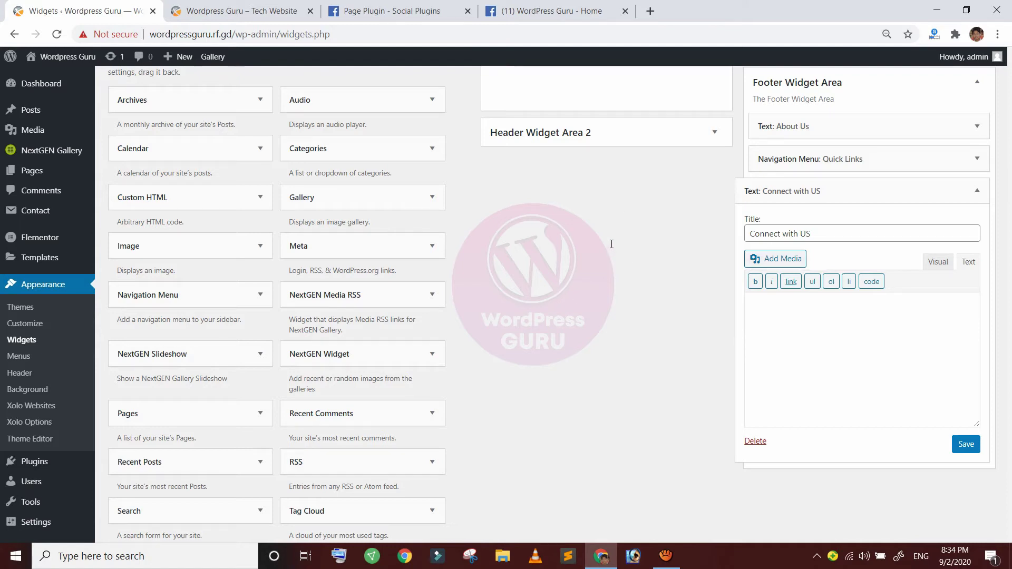
right_click(764, 305)
left_click(794, 409)
left_click(966, 444)
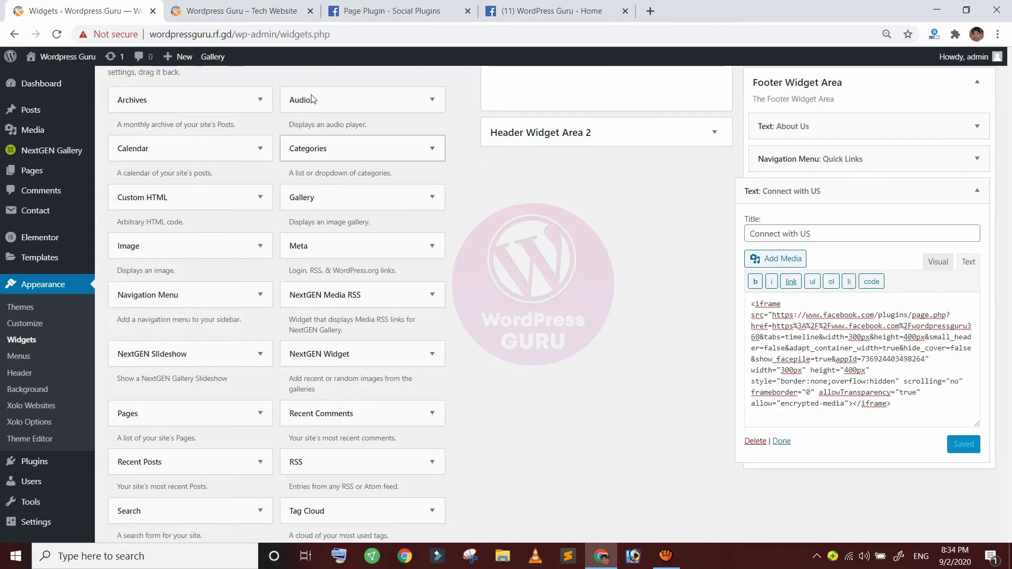
left_click(205, 11)
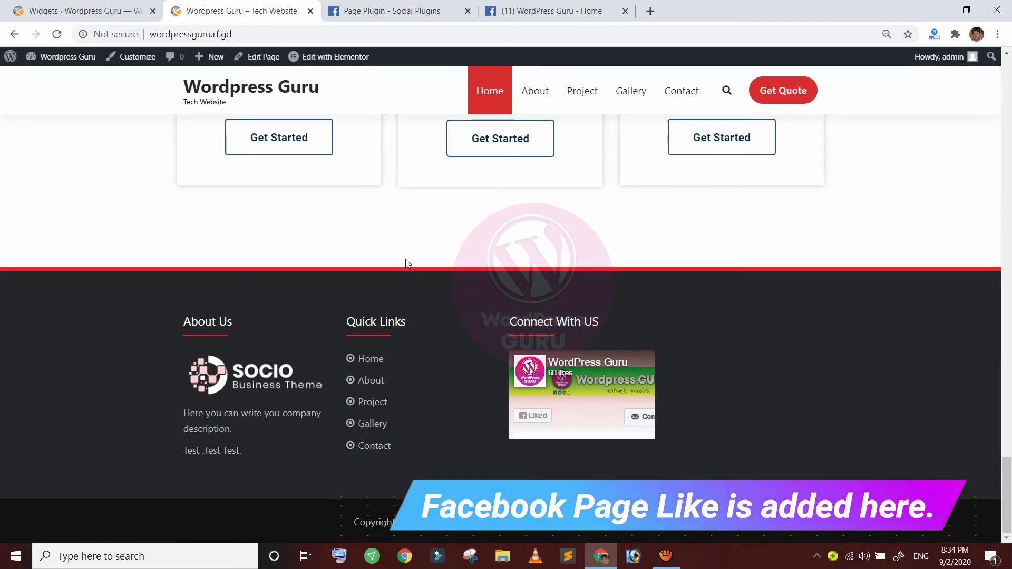
left_click_drag(138, 260, 530, 286)
left_click(608, 281)
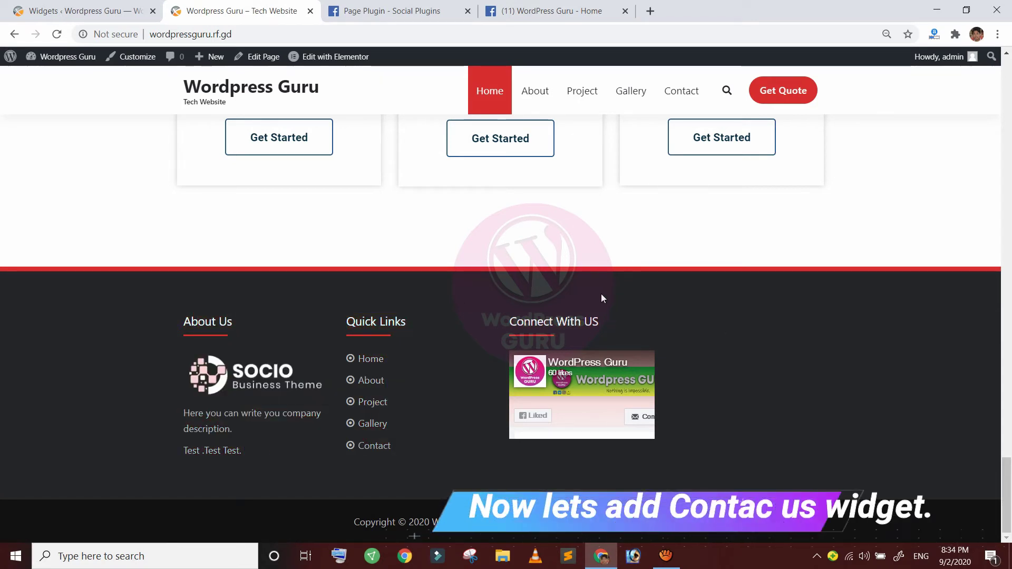
Collapse Connect with US and add another Text widget to the Footer Widget Area
left_click(101, 7)
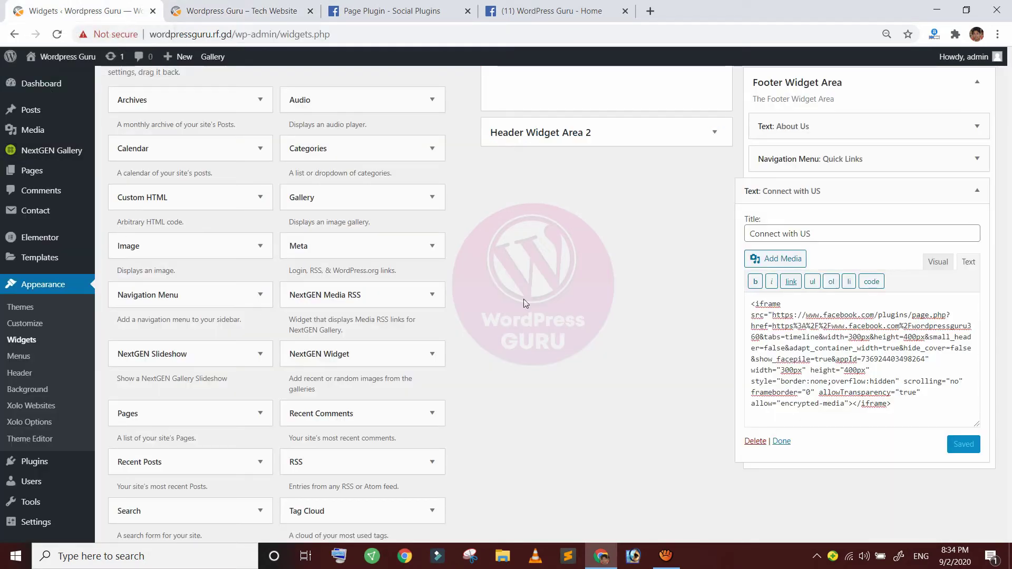
left_click(749, 196)
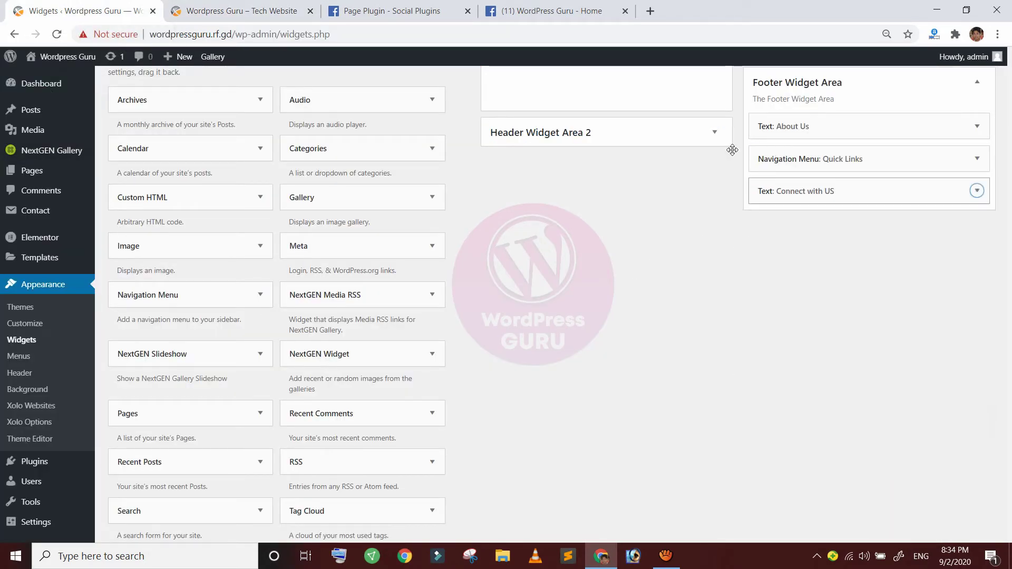
scroll(536, 305, "down", 1)
scroll(536, 306, "down", 2)
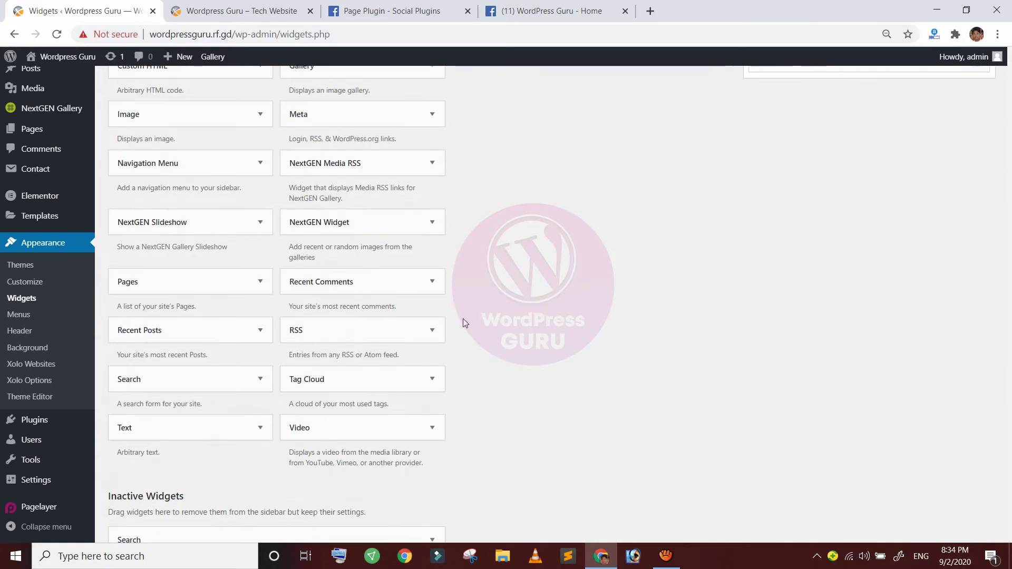
left_click(209, 348)
scroll(210, 348, "down", 2)
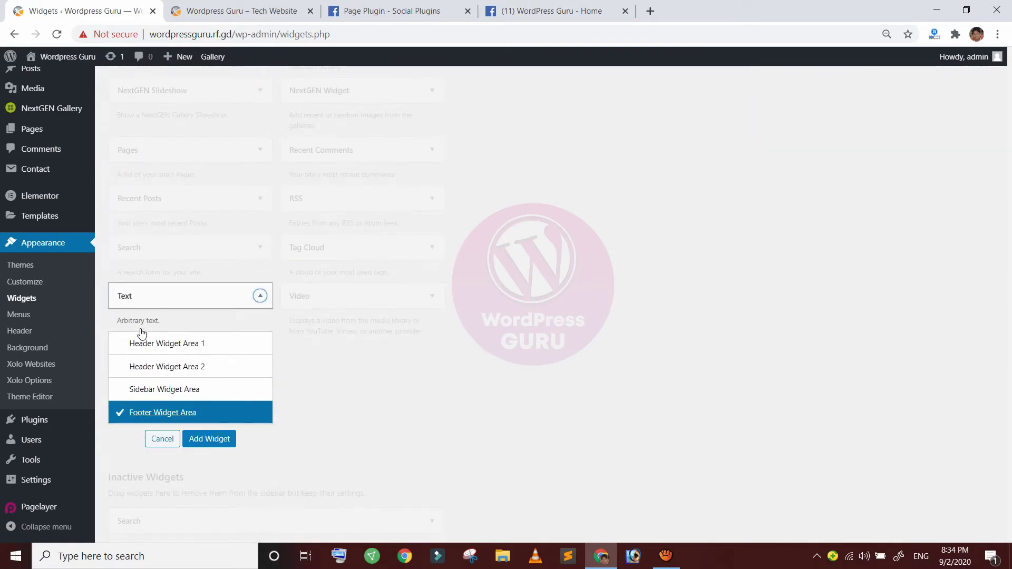
left_click(207, 442)
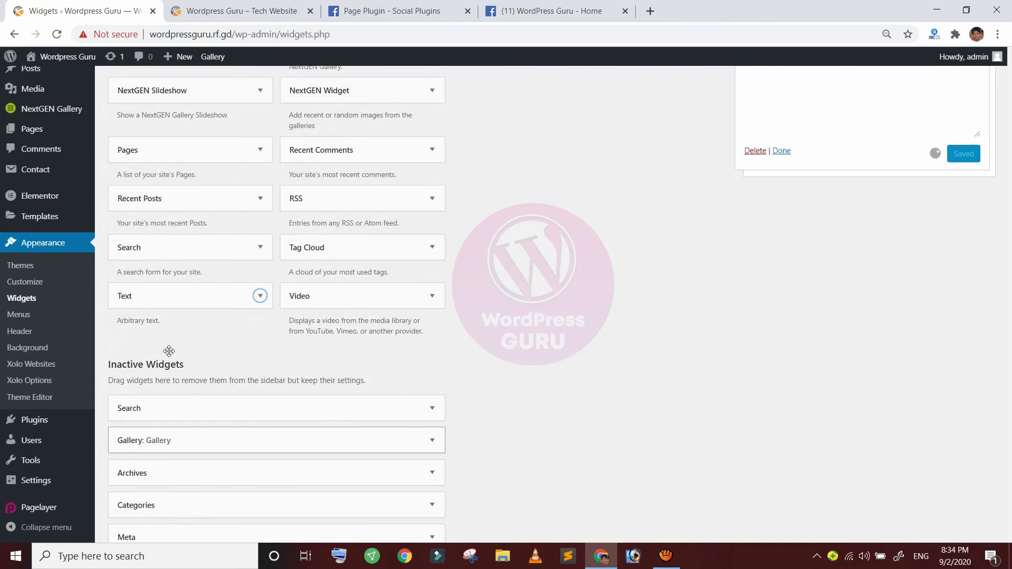
scroll(648, 322, "up", 3)
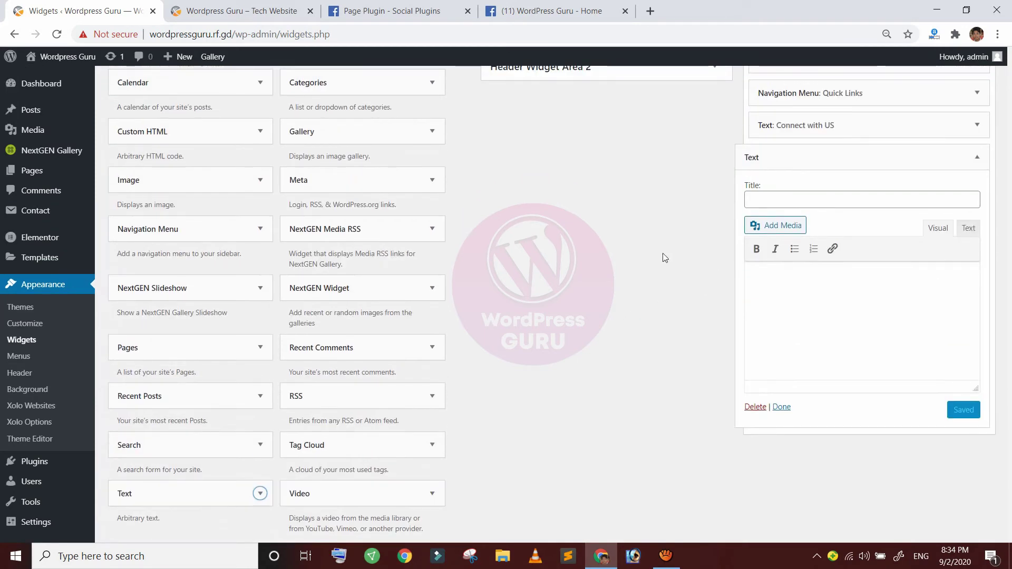
Title it 'Contact Us' with content 'Wordpress Guru', save, and reload the live site
left_click(750, 200)
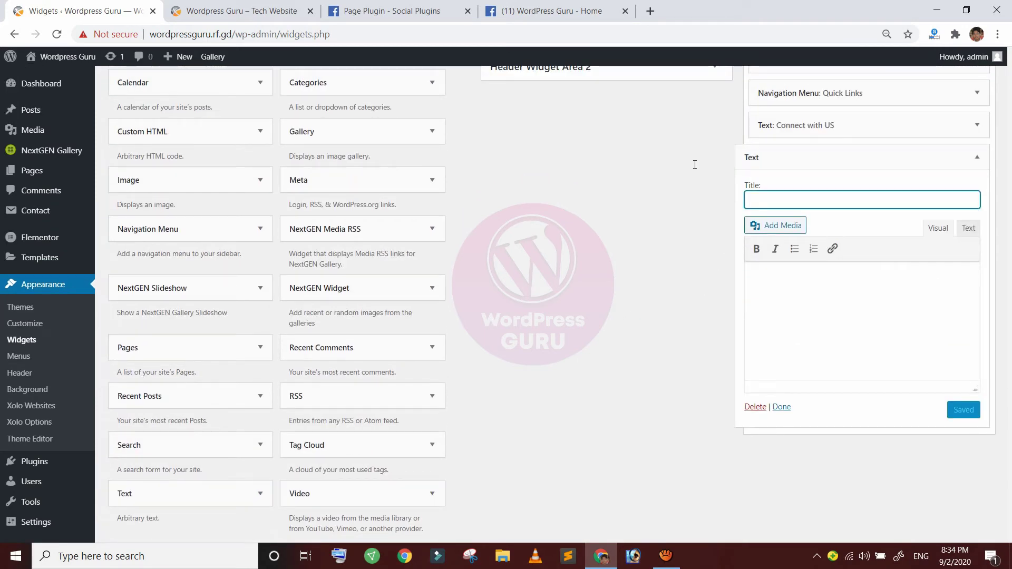
type("Contact")
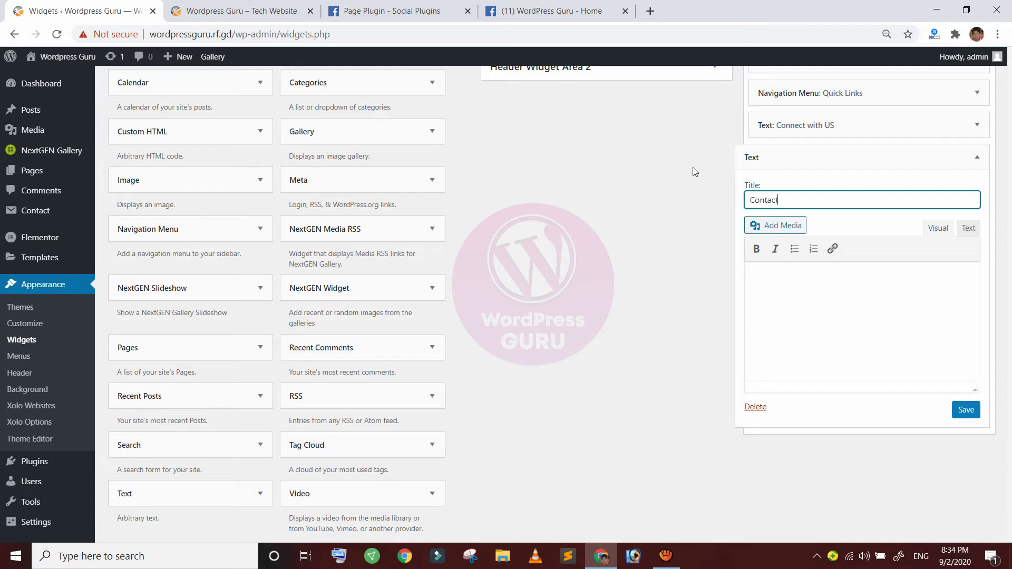
type(" Us")
key("Tab")
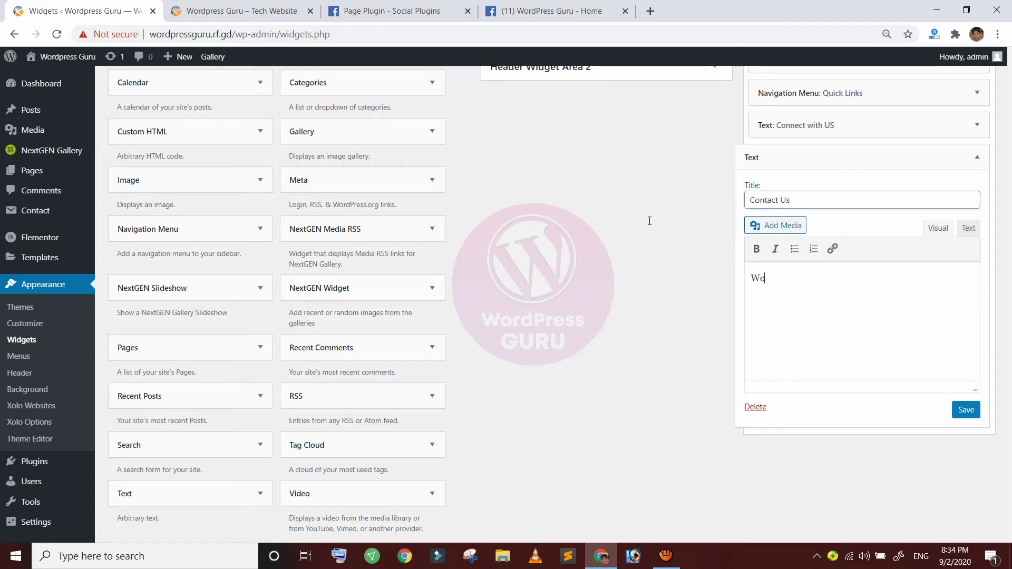
type("Wordpress Guru")
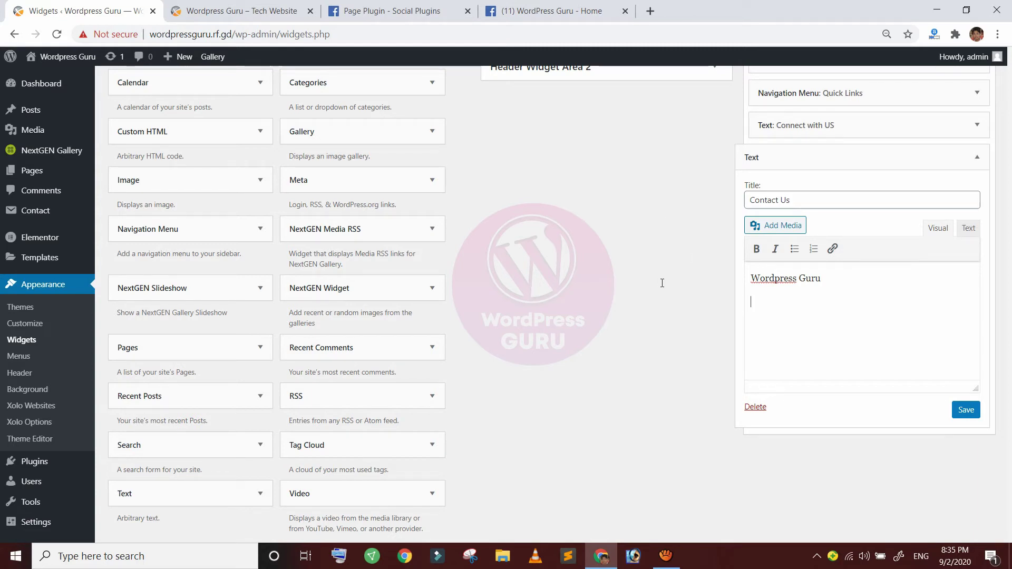
left_click(967, 411)
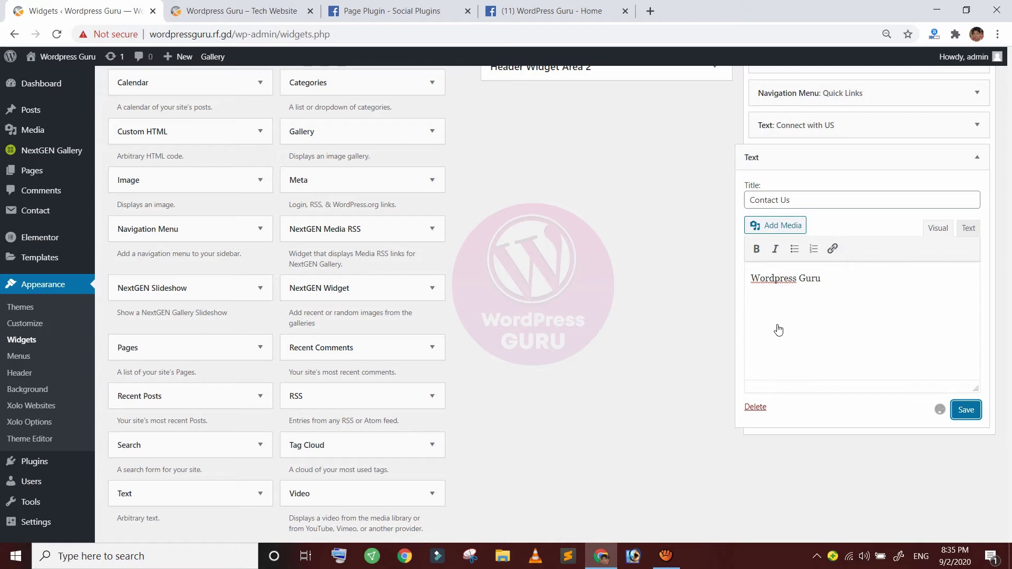
left_click(220, 13)
left_click(49, 28)
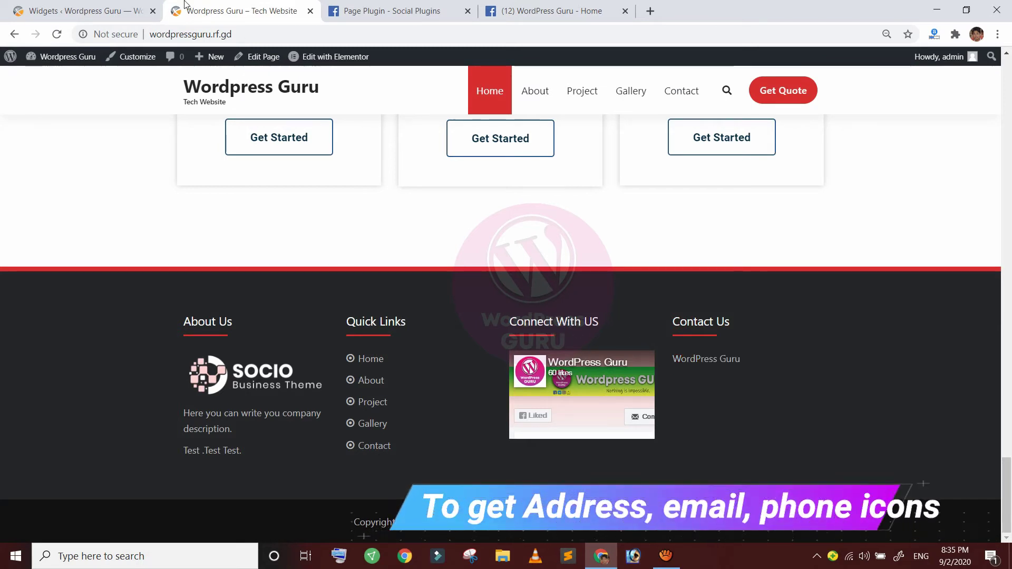
Close both Facebook tabs and open a fresh browser tab
middle_click(357, 12)
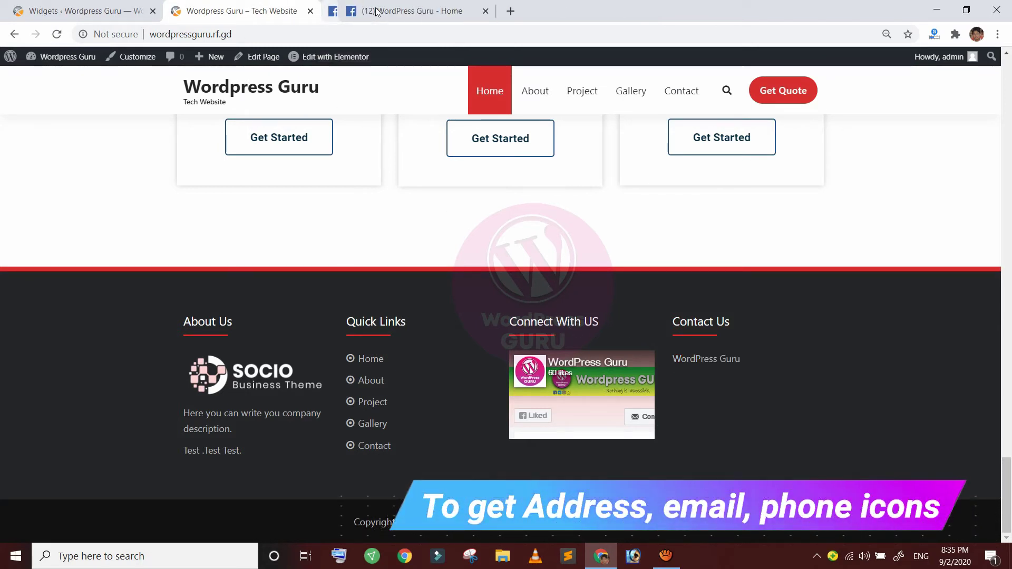
middle_click(362, 8)
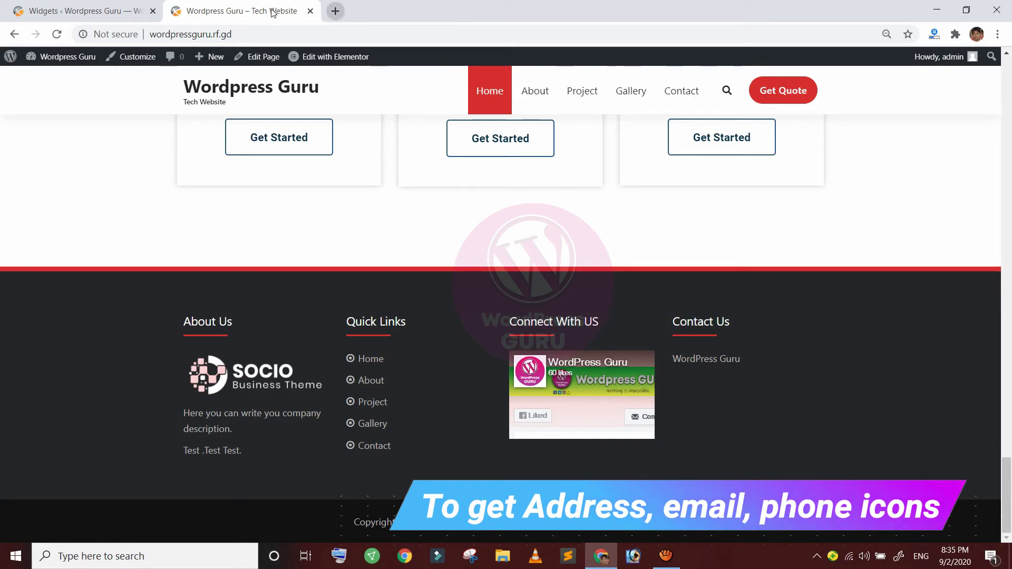
key("ctrl+t")
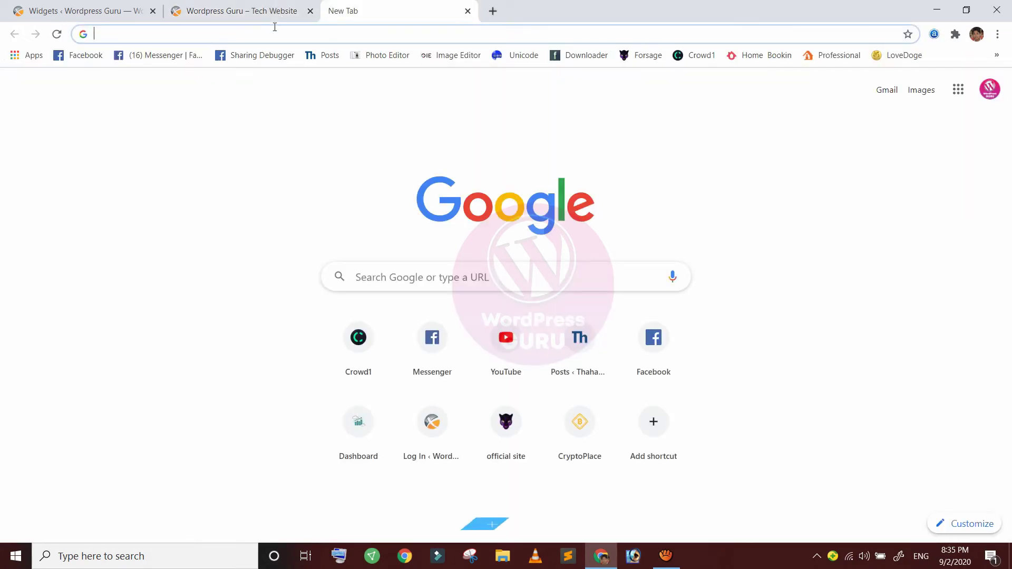
Search Google for 'font awesome', search its icons for 'address', and copy map-marker-alt's HTML
type("font awesome")
key("Return")
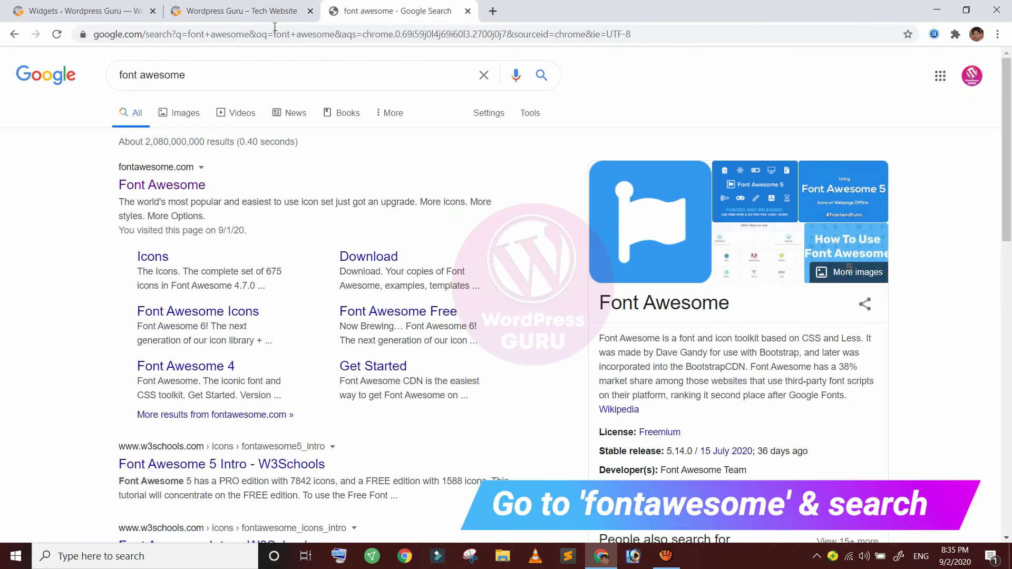
left_click(161, 185)
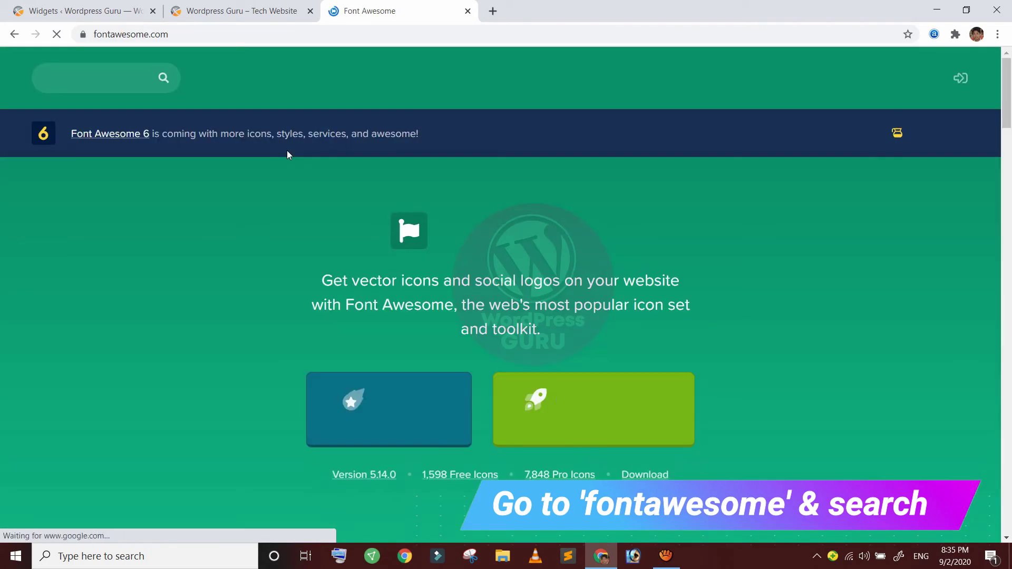
left_click(107, 68)
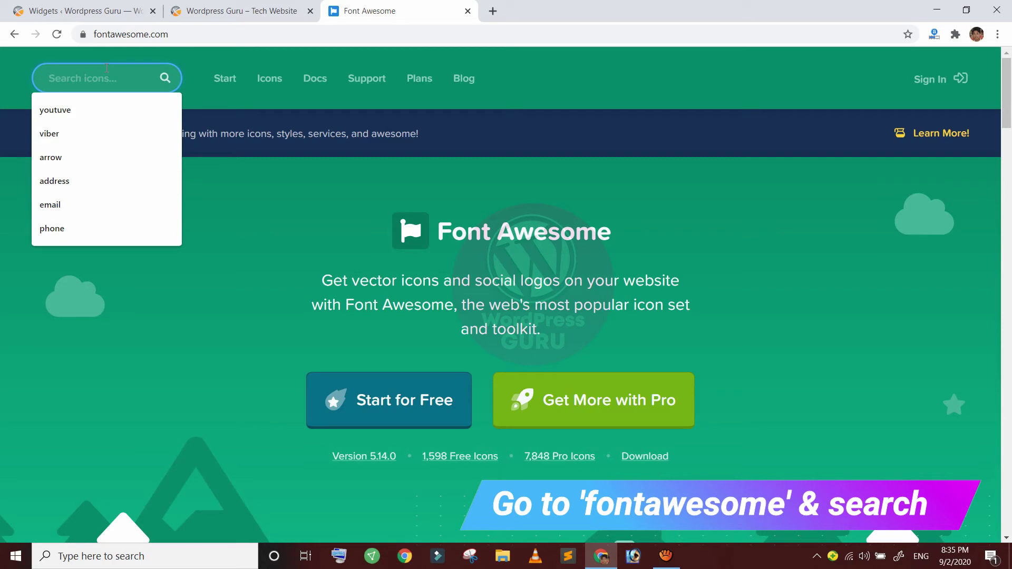
type("address")
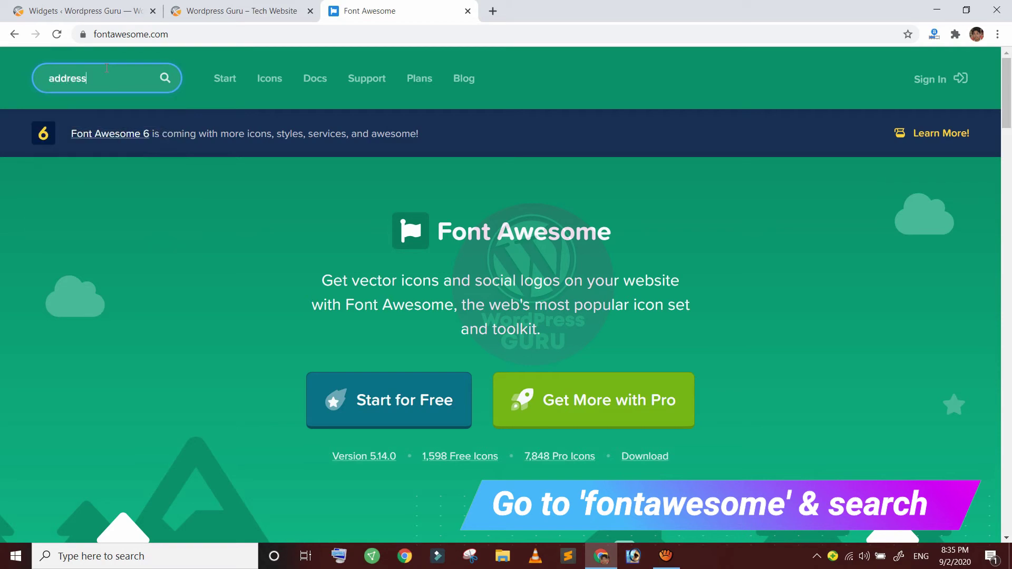
key("Return")
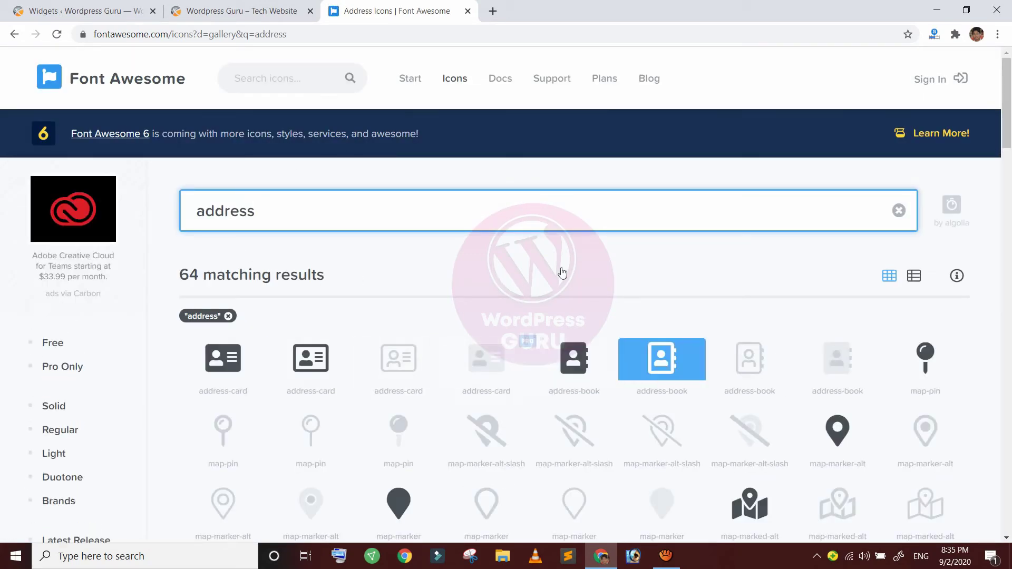
scroll(368, 272, "down", 2)
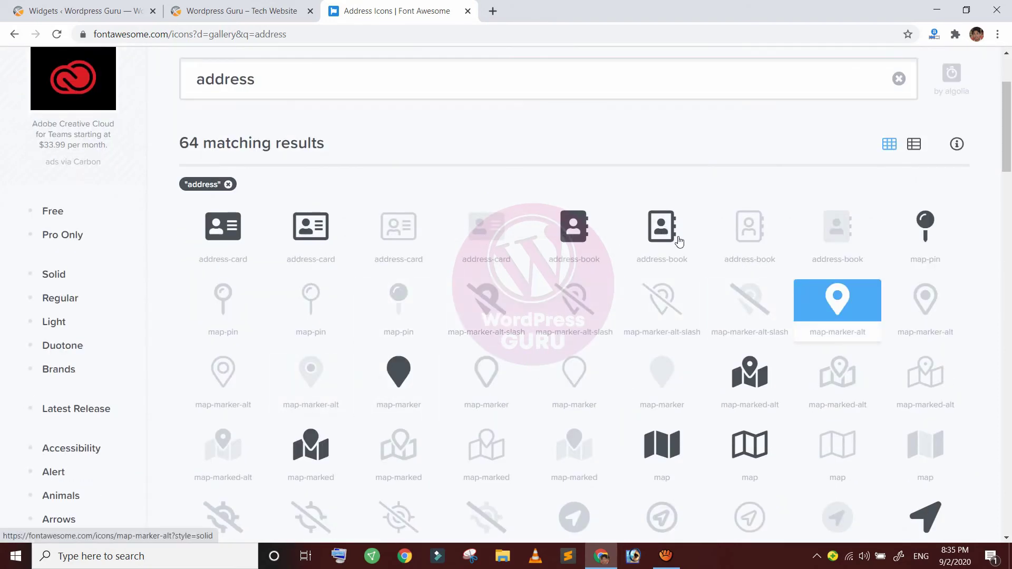
left_click(848, 297)
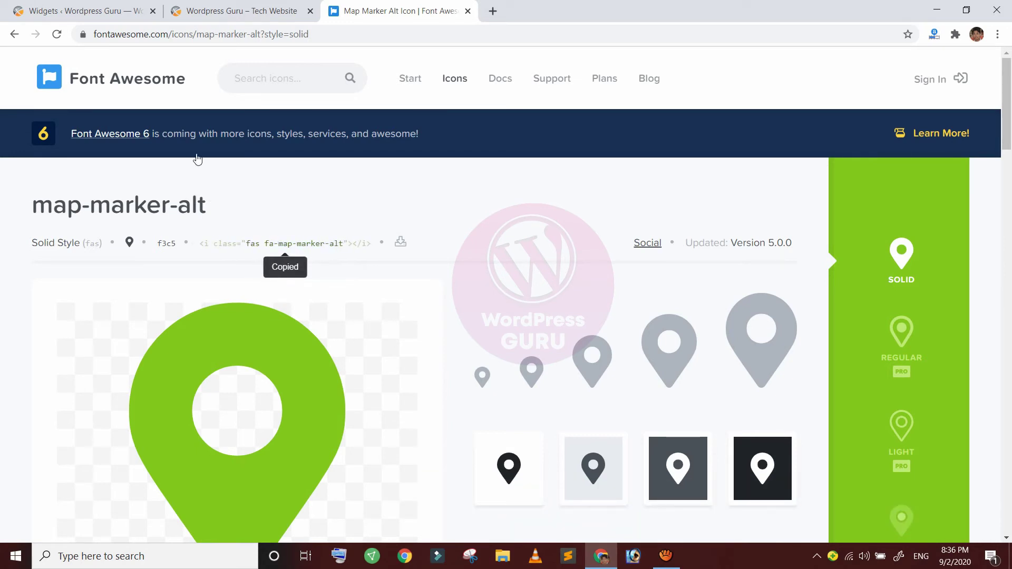
left_click(84, 16)
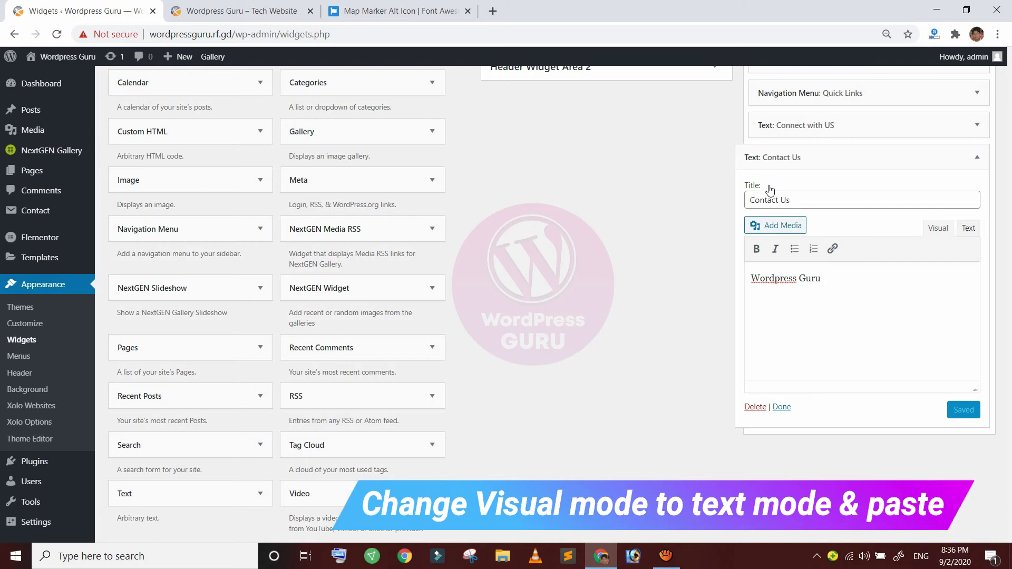
In the widget's HTML, replace the stray &nbsp; with the map-marker icon plus the business address, then save
left_click(969, 228)
key("shift+Home")
key("BackSpace")
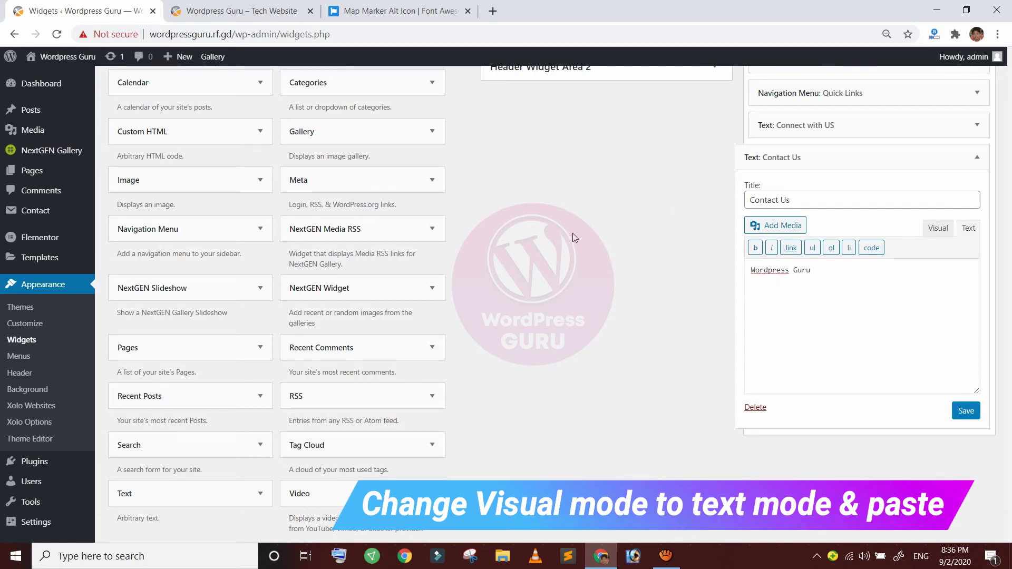
right_click(774, 290)
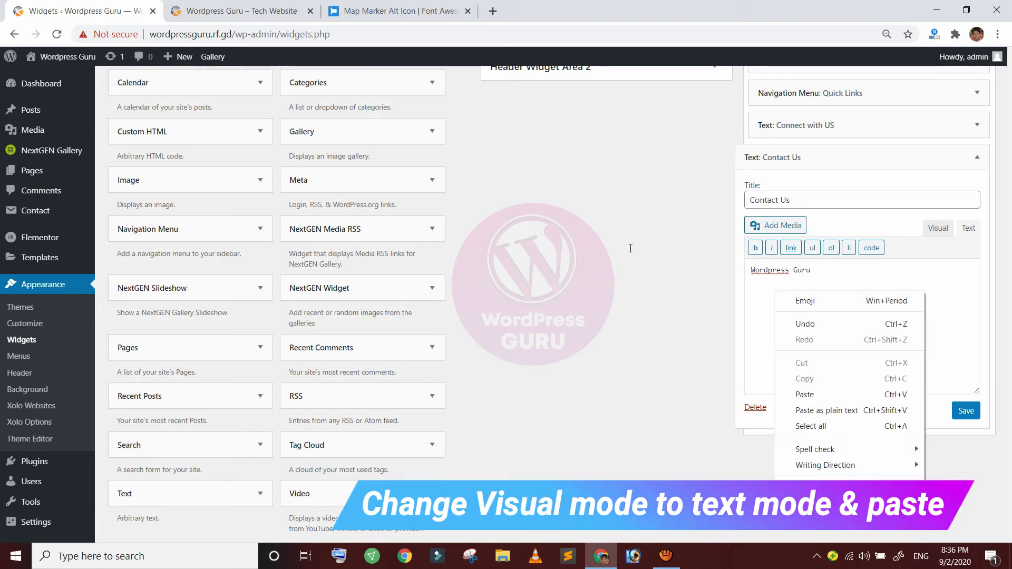
left_click(802, 395)
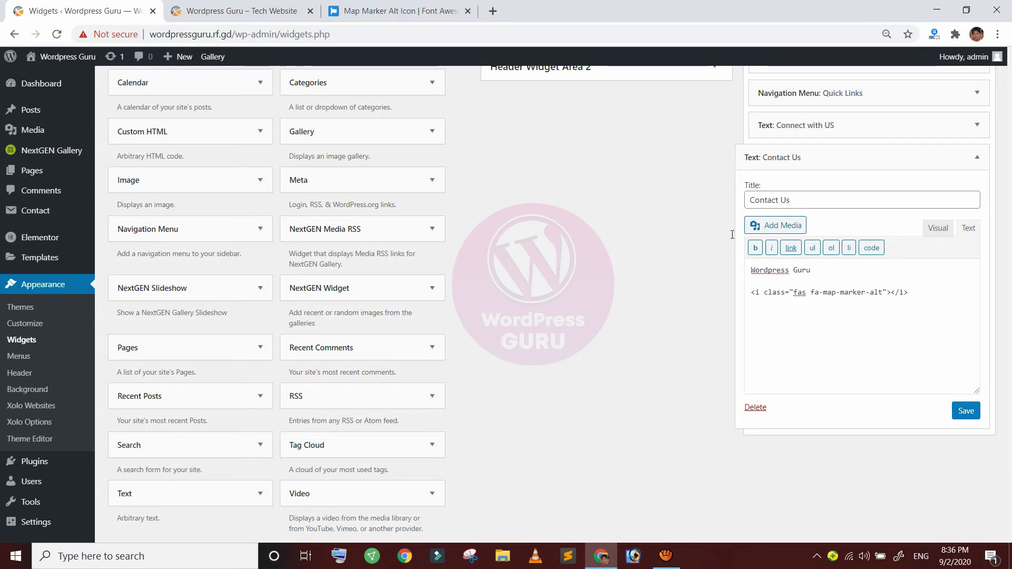
type("Anamnagar, Kathmandu")
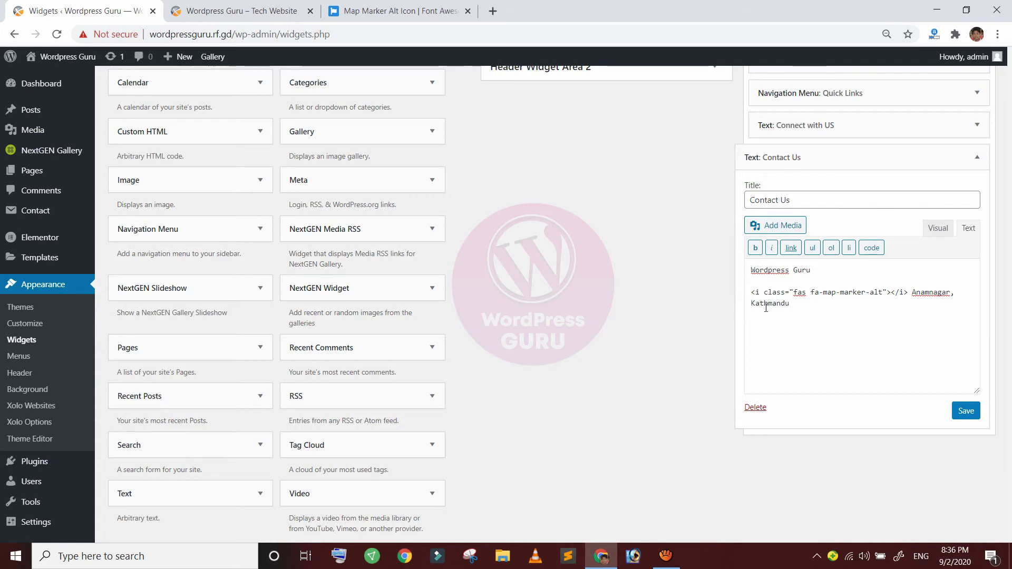
left_click(966, 411)
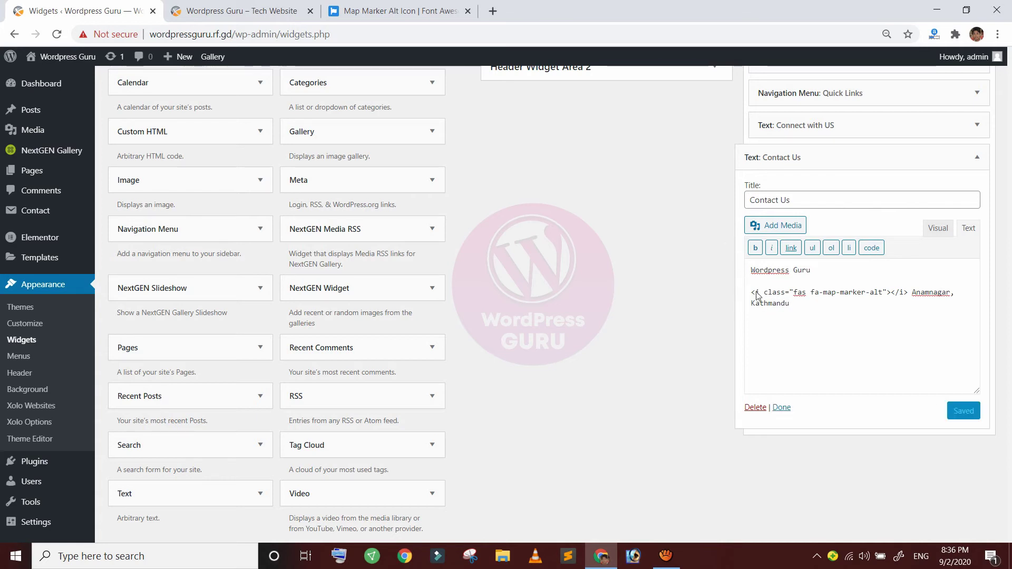
left_click(234, 20)
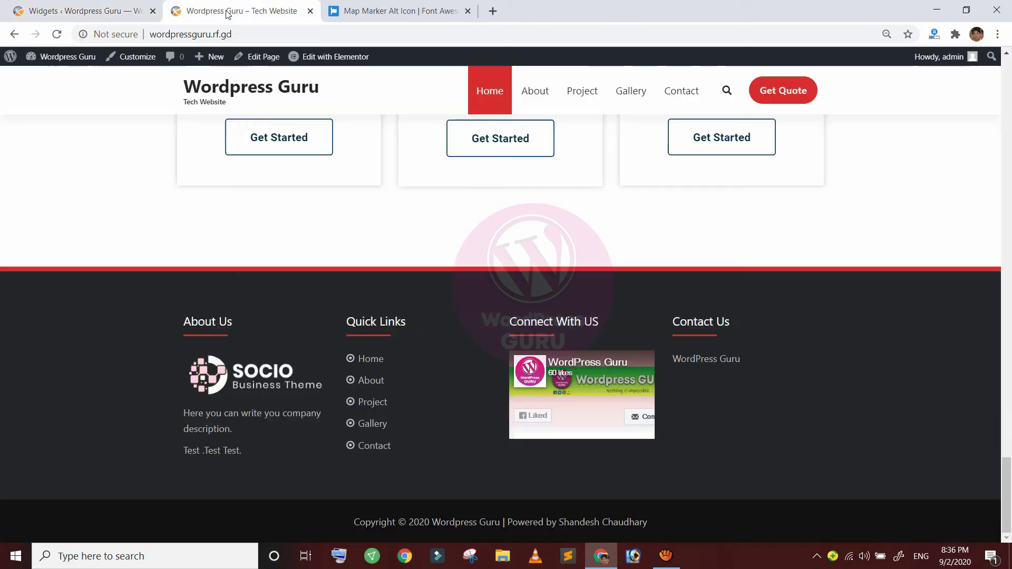
Reload the live site and check the map-marker address line under Wordpress Guru
left_click(51, 30)
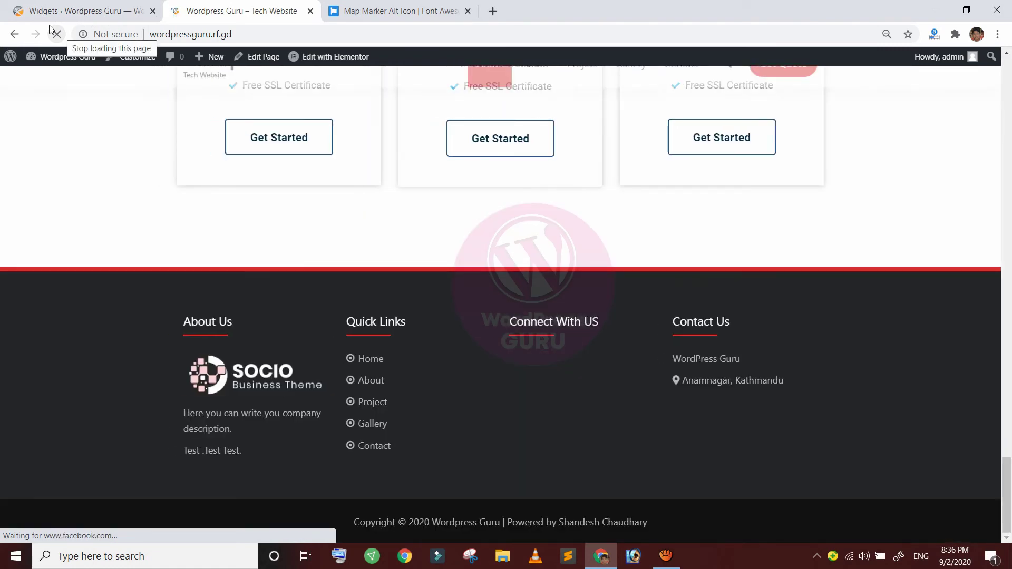
left_click_drag(539, 307, 639, 309)
left_click(636, 311)
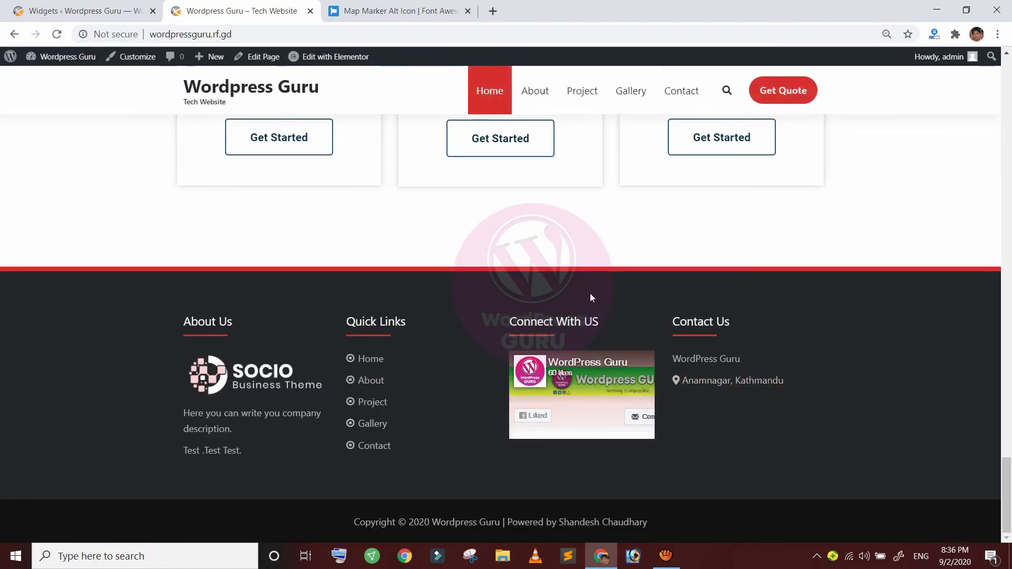
Copy the Font Awesome solid phone icon's HTML and start a new line in the Contact Us widget
left_click(357, 19)
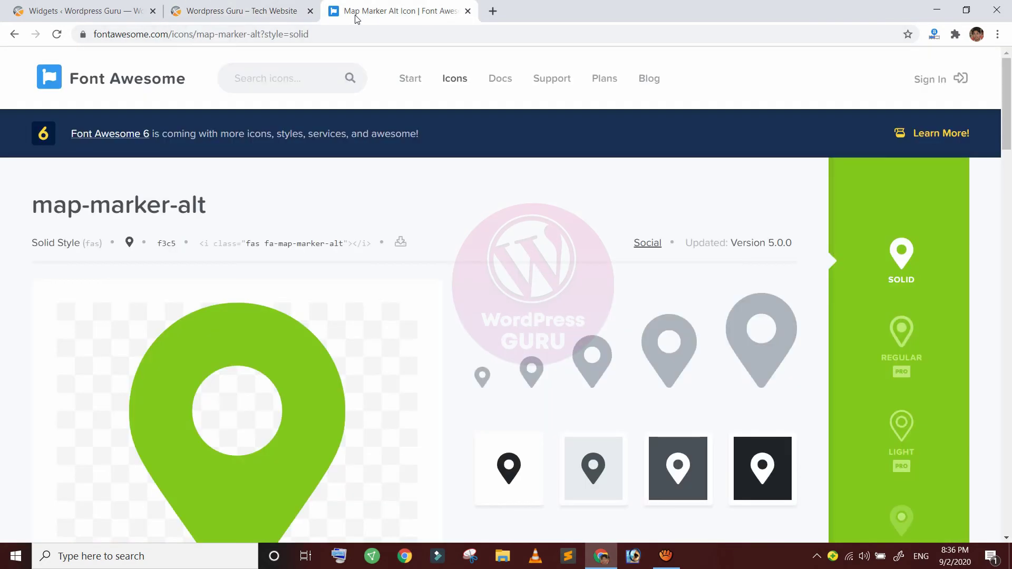
left_click(211, 64)
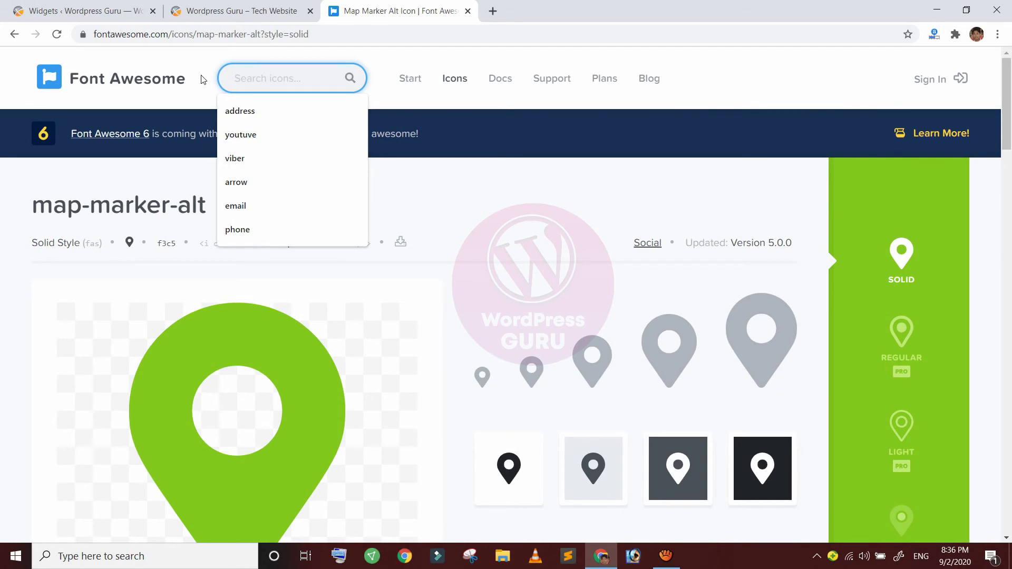
type("phone")
key("Return")
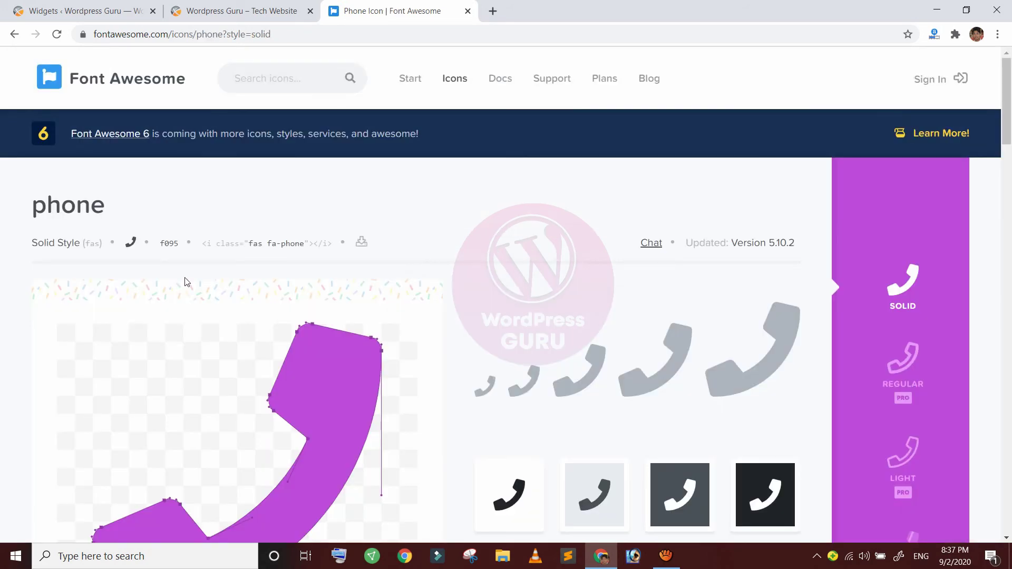
left_click(279, 243)
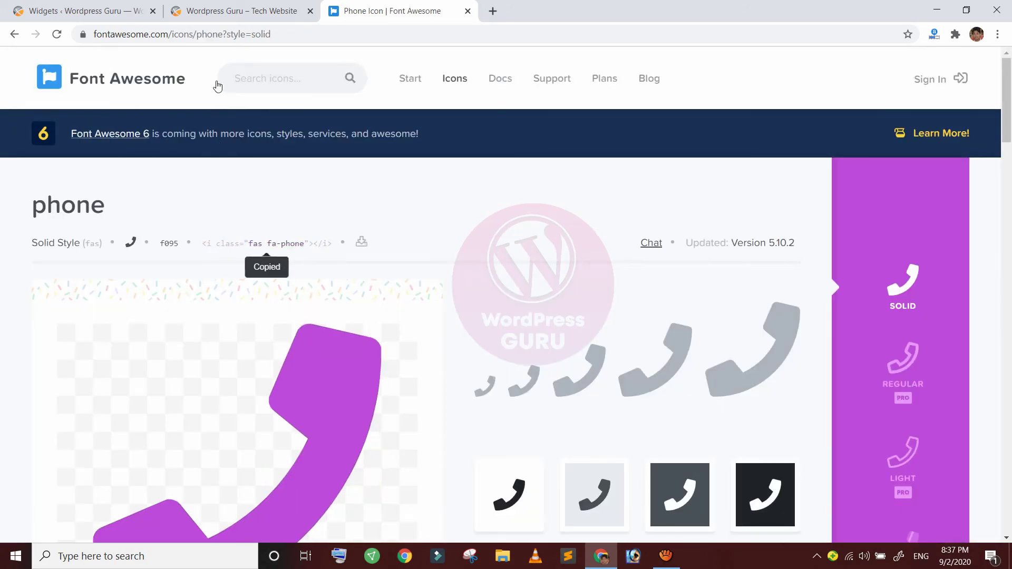
left_click(102, 14)
key("Return")
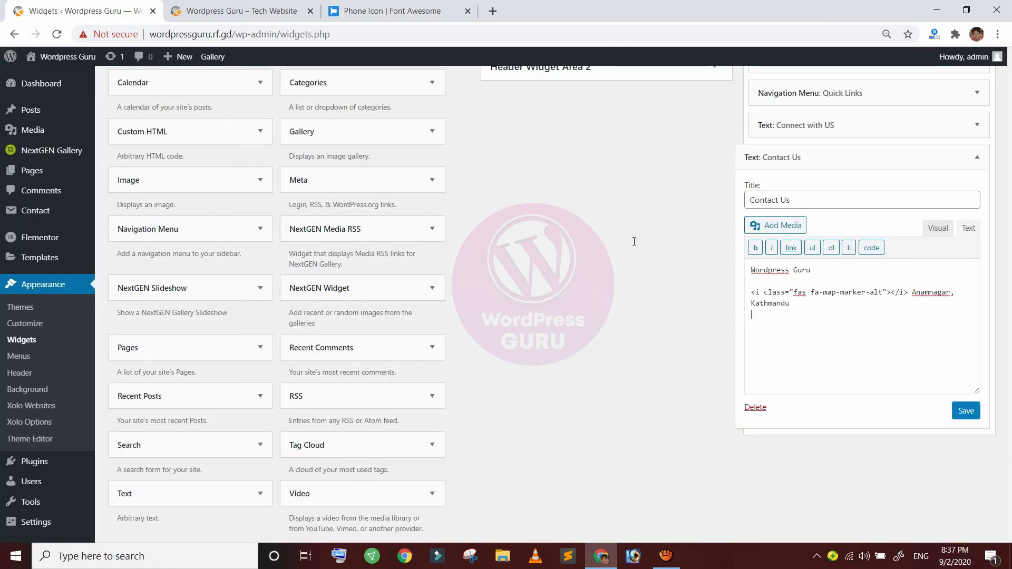
Paste the phone icon tag and add the number +977-98062 to the widget
right_click(770, 314)
left_click(791, 419)
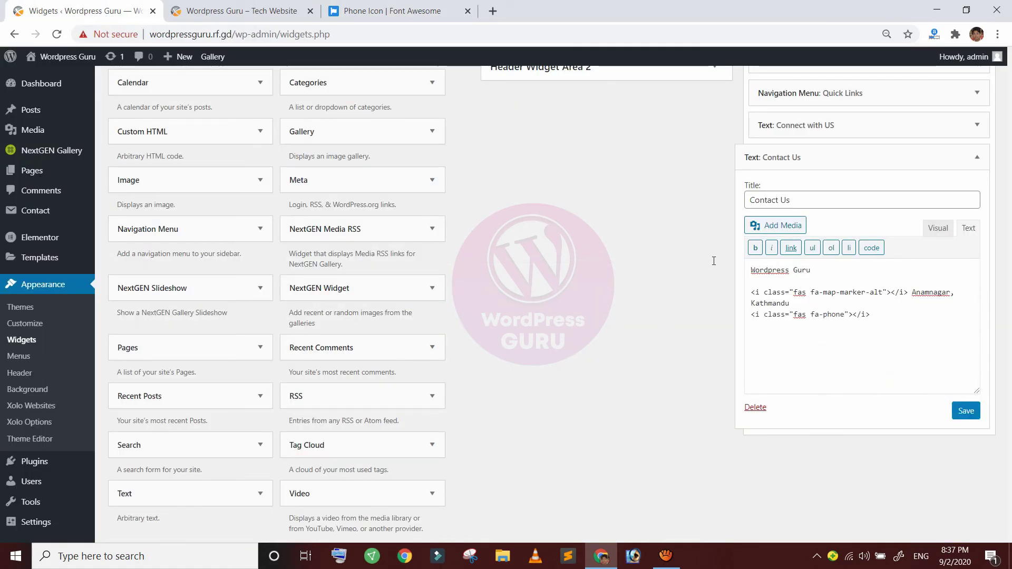
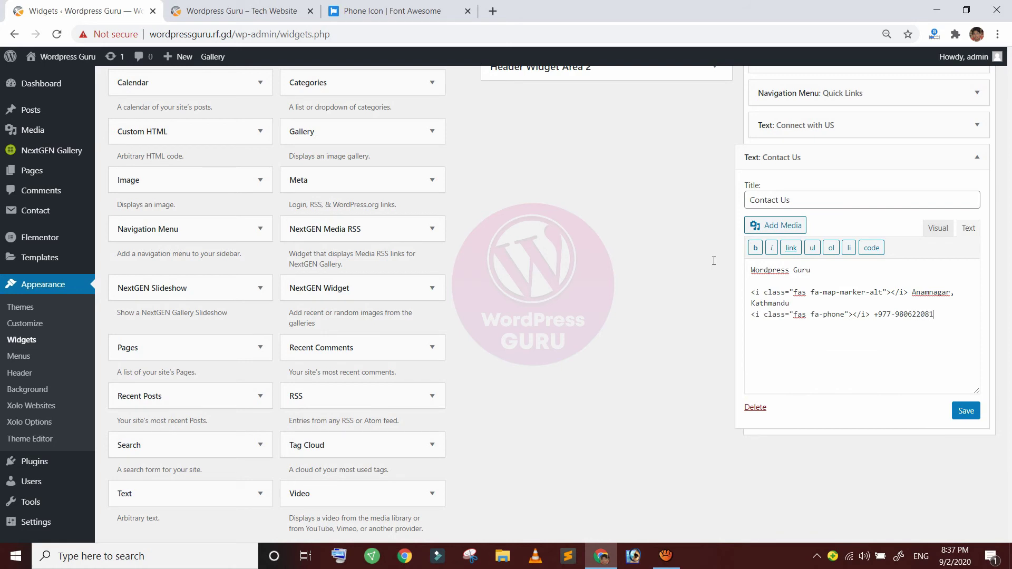
key("Return")
key("Up")
key("ctrl+shift+Right")
key("ctrl+shift+Right")
key("ctrl+shift+Right")
key("ctrl+shift+Right")
key("ctrl+shift+Right")
key("ctrl+shift+Right")
key("ctrl+shift+Right")
key("ctrl+shift+Right")
key("ctrl+shift+Right")
key("ctrl+shift+Right")
key("ctrl+shift+Right")
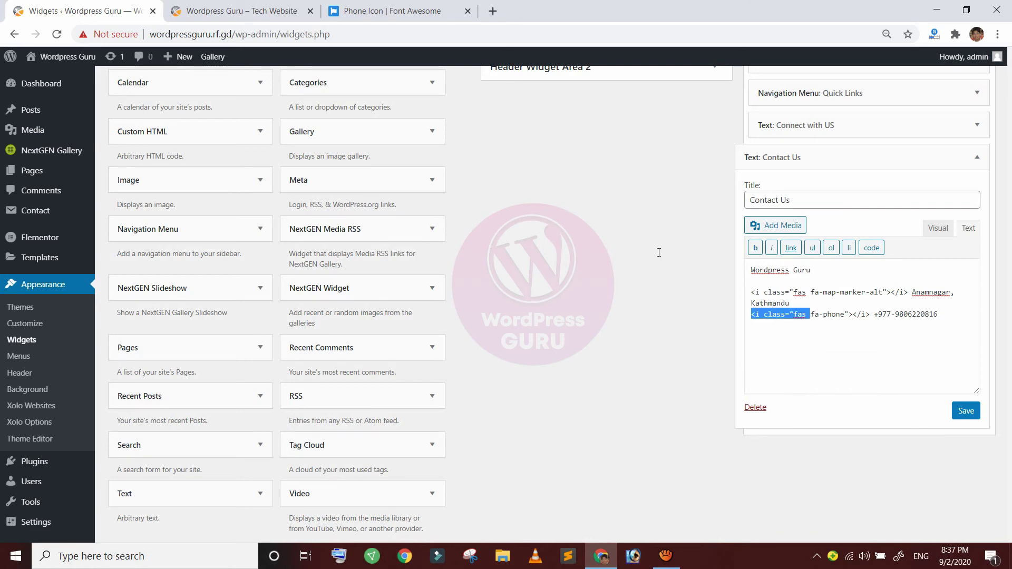
Add a fax line with the Font Awesome fax icon and +977-123456
left_click(337, 9)
left_click(222, 65)
type("fax")
key("Return")
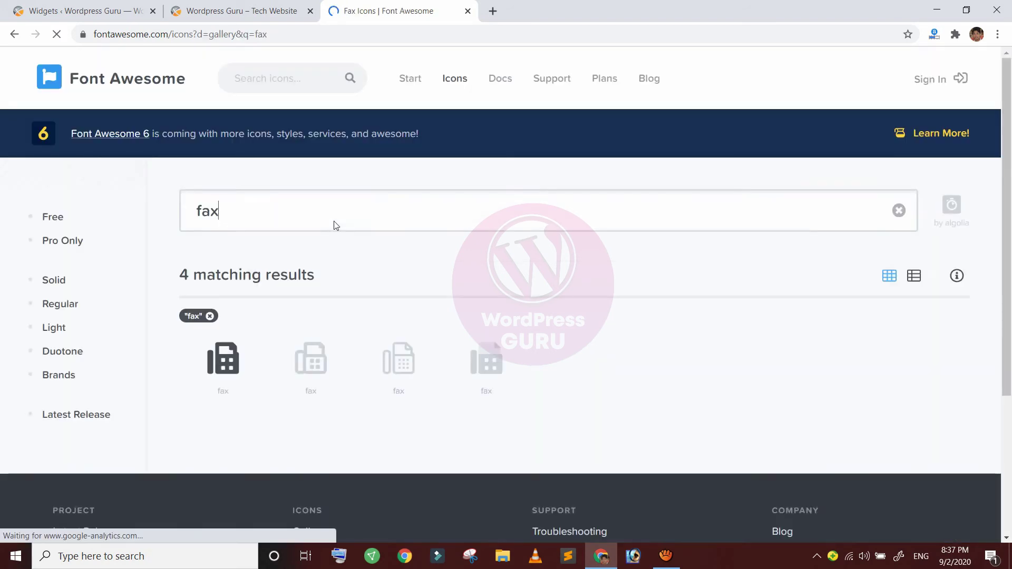
left_click(176, 291)
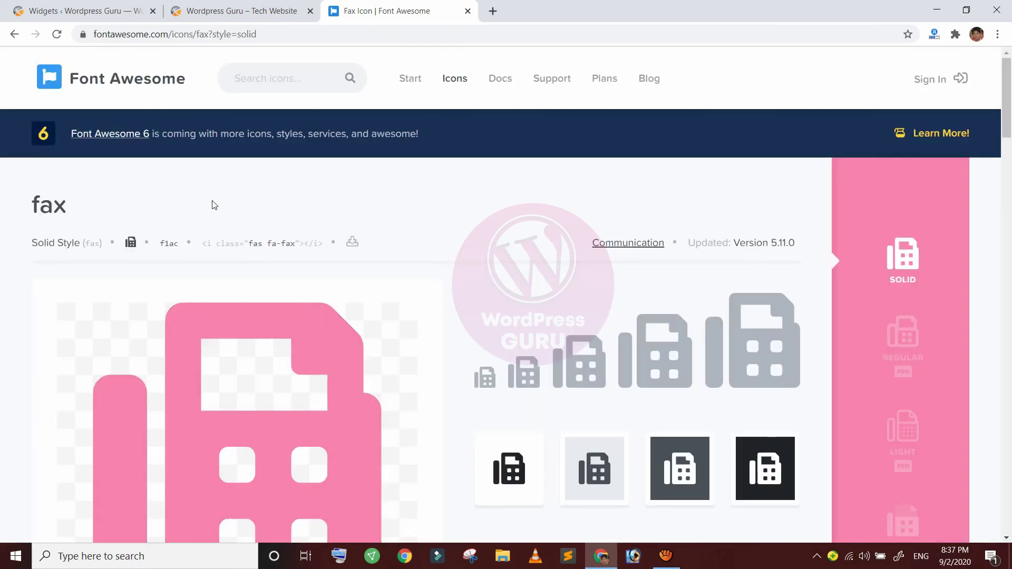
left_click(80, 11)
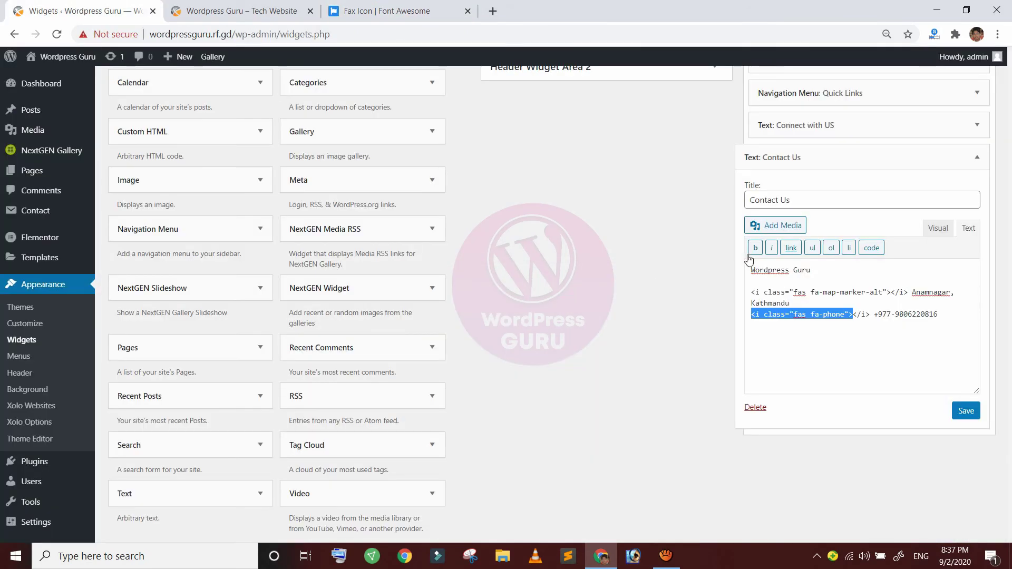
key("End")
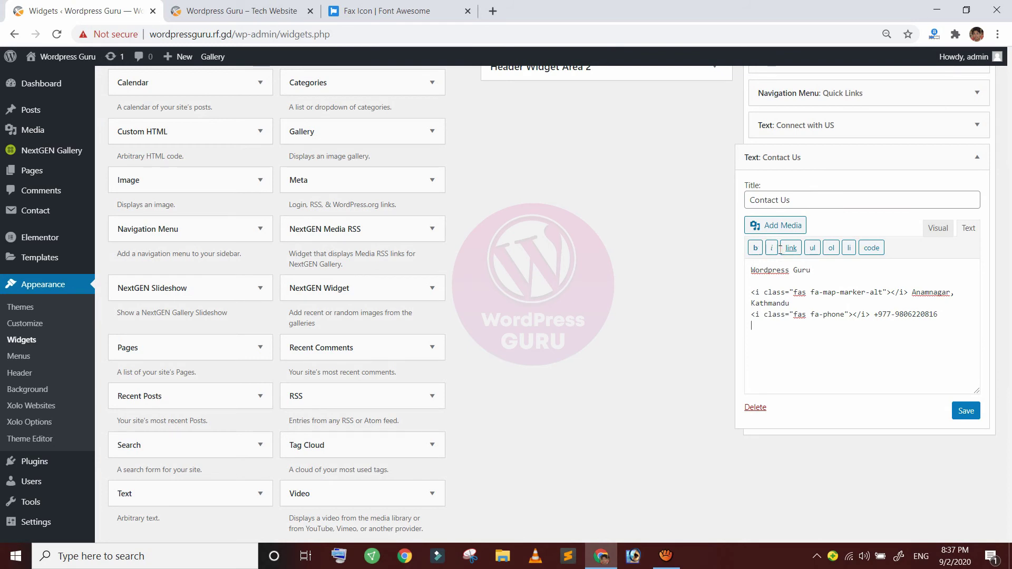
right_click(838, 332)
right_click(766, 326)
left_click(795, 429)
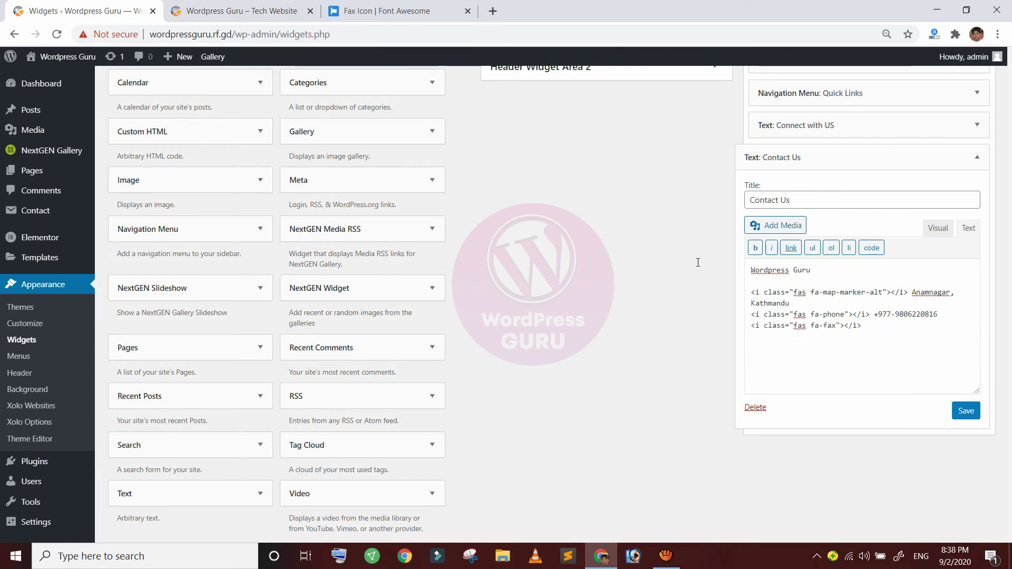
type("+977-123456")
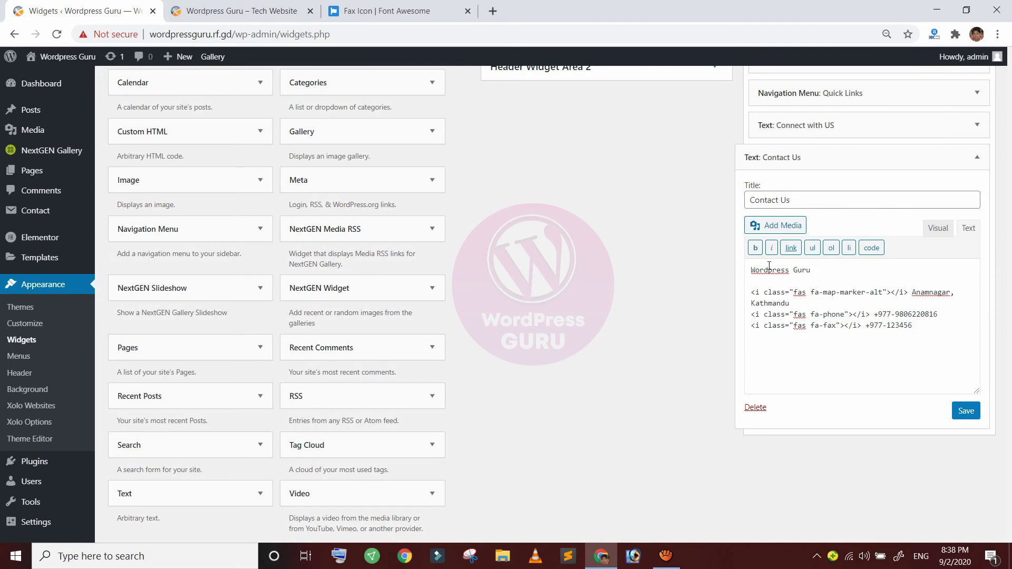
Search Font Awesome for email icons
left_click(379, 11)
left_click(203, 65)
type("email")
key("Return")
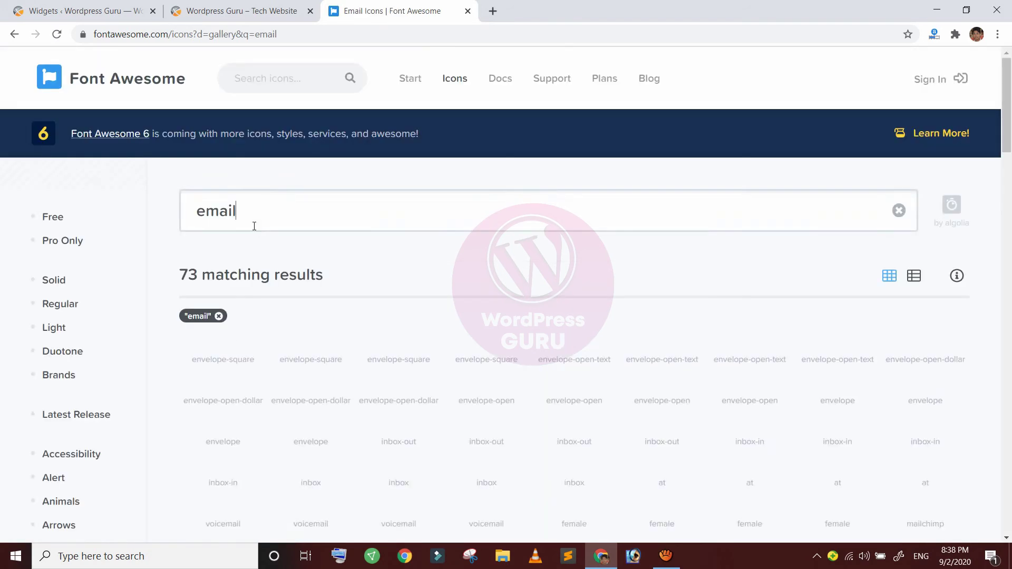
left_click(669, 353)
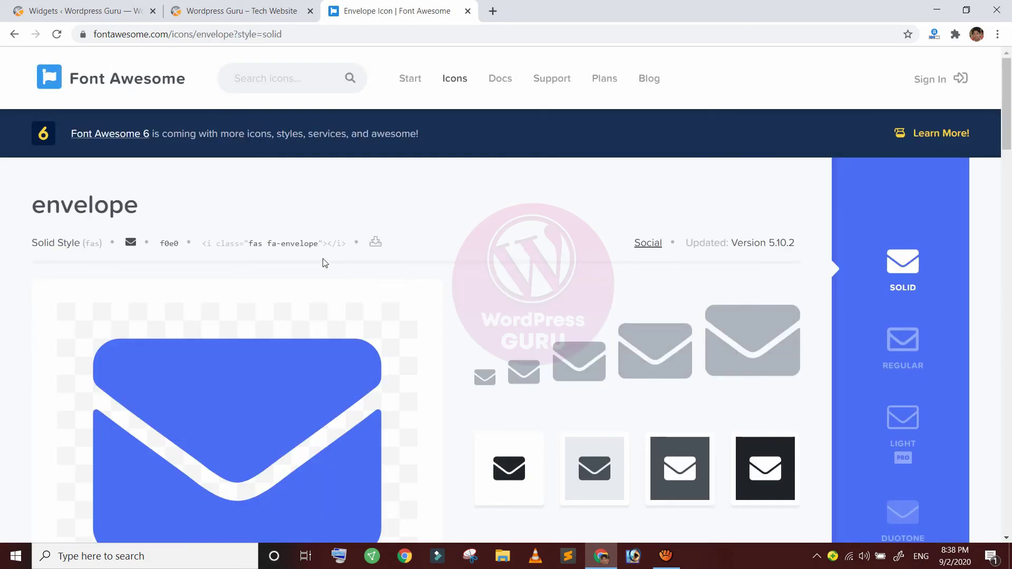
left_click(273, 243)
left_click(82, 5)
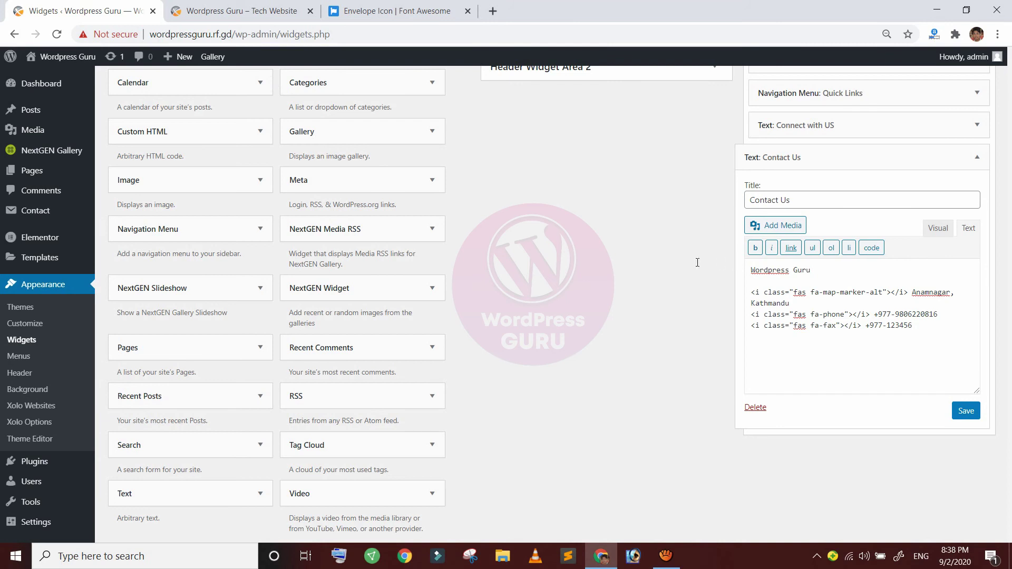
right_click(761, 334)
left_click(781, 439)
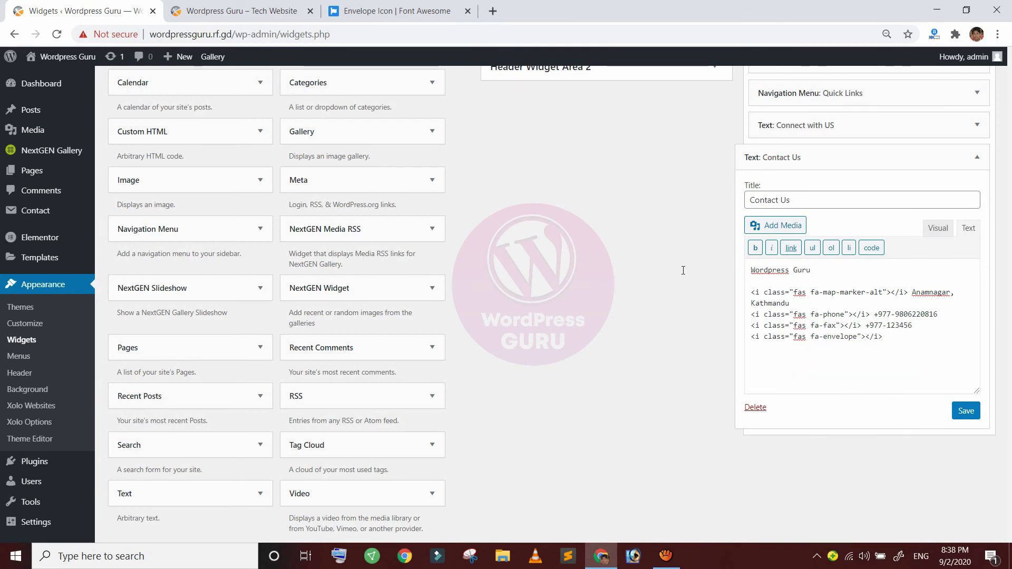
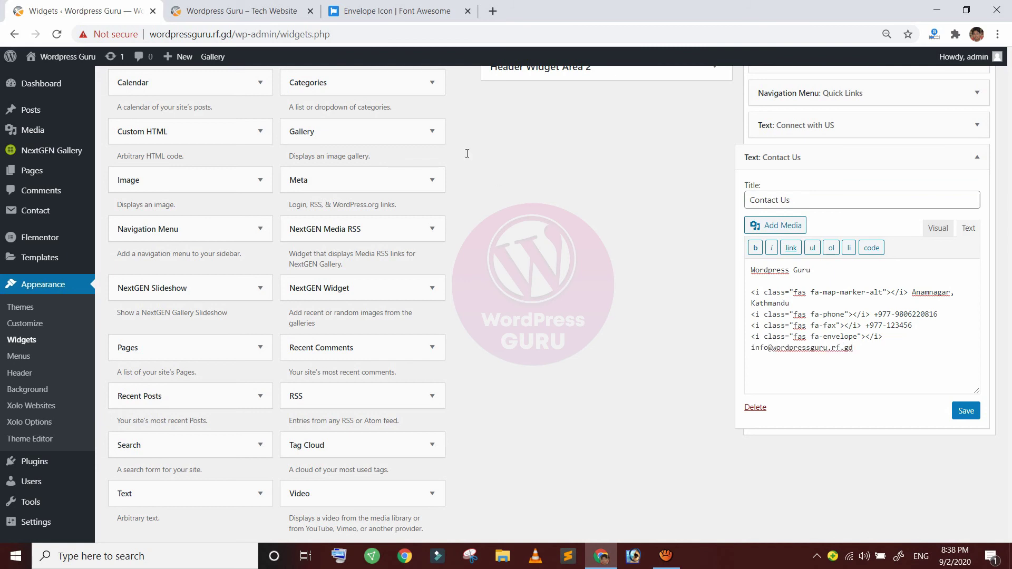
Paste the solid globe icon for the website line and save the Contact Us widget
left_click(390, 11)
left_click(233, 57)
type("glo")
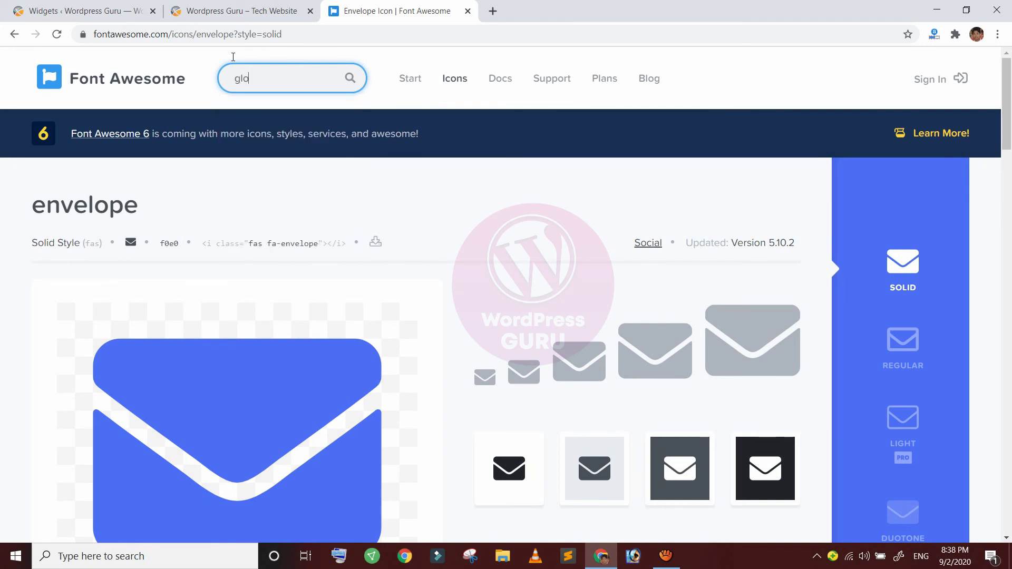
type("be")
key("Return")
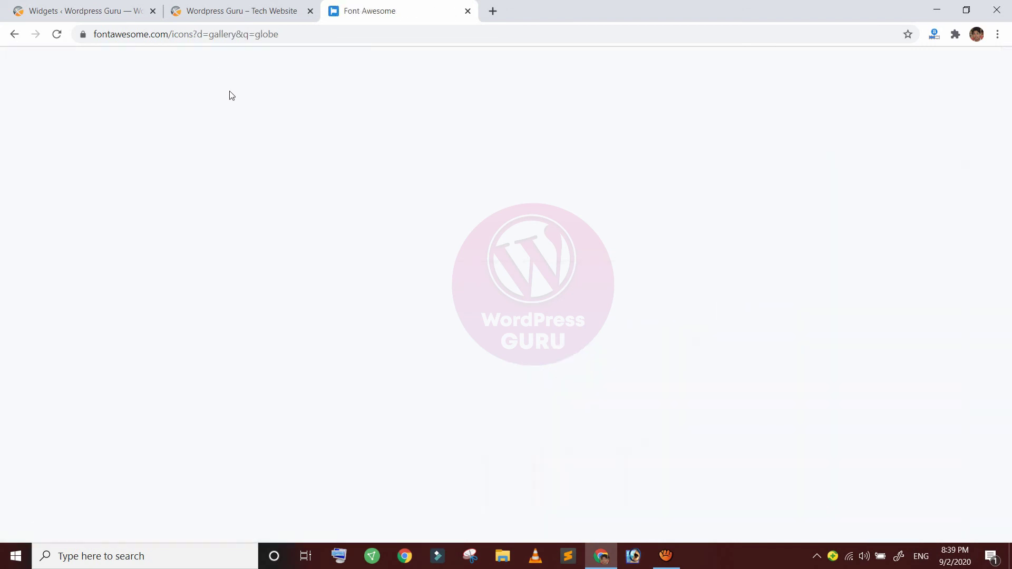
left_click(183, 286)
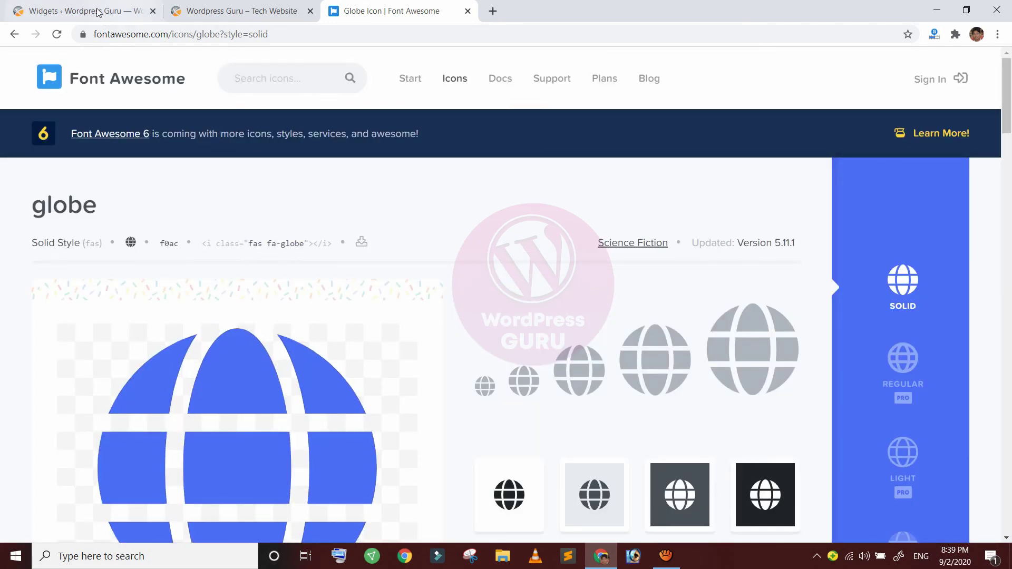
left_click(98, 11)
right_click(773, 359)
left_click(806, 256)
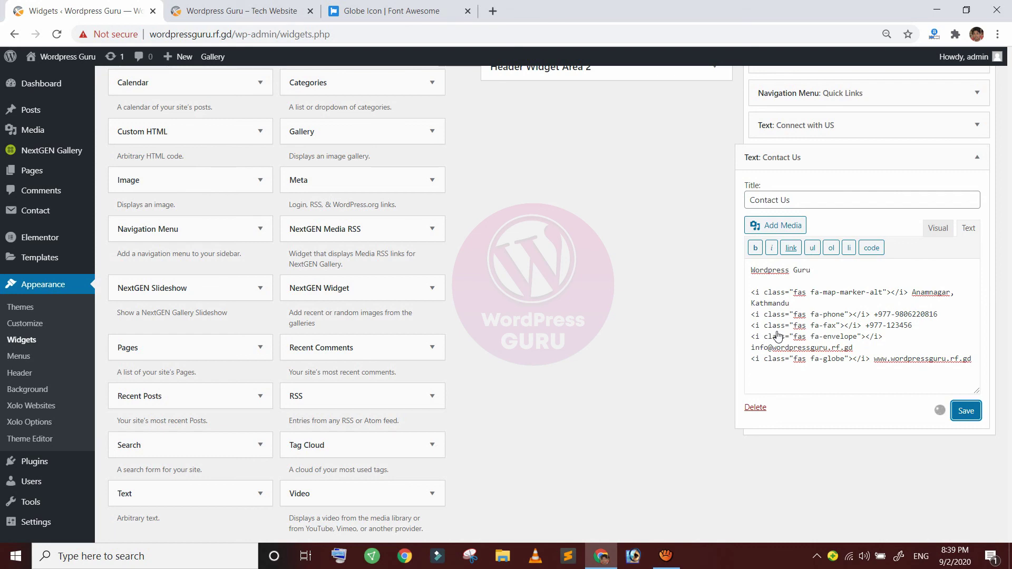
left_click(789, 150)
scroll(786, 141, "up", 3)
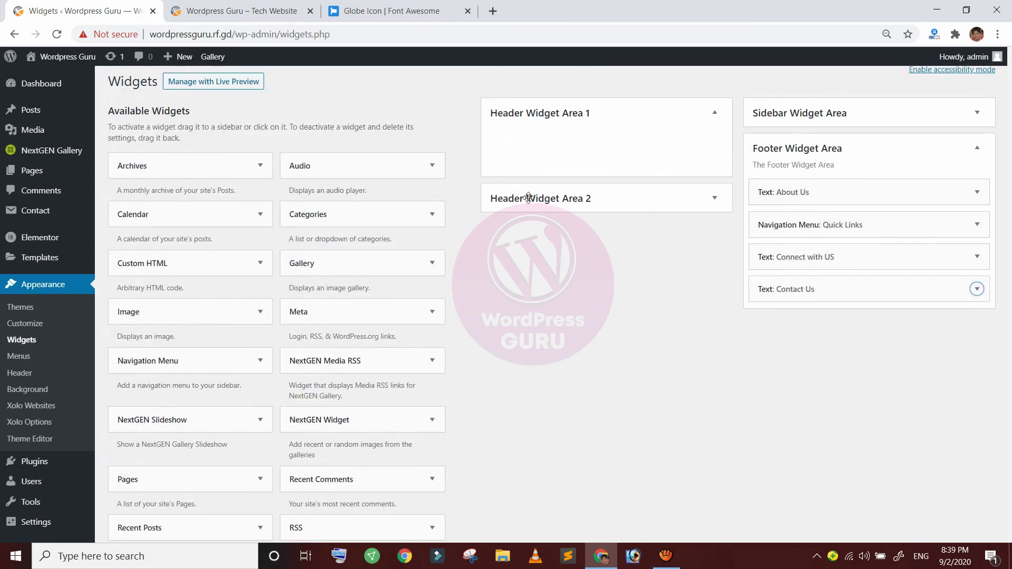
Reload the live site and check the footer's Contact Us address, phone, fax, email and website lines
left_click(195, 11)
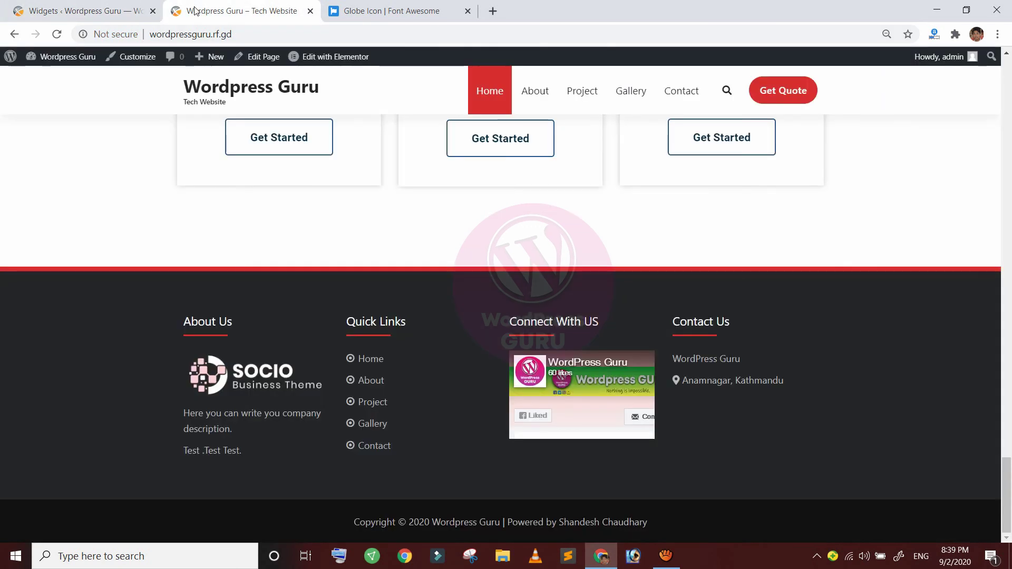
left_click(53, 33)
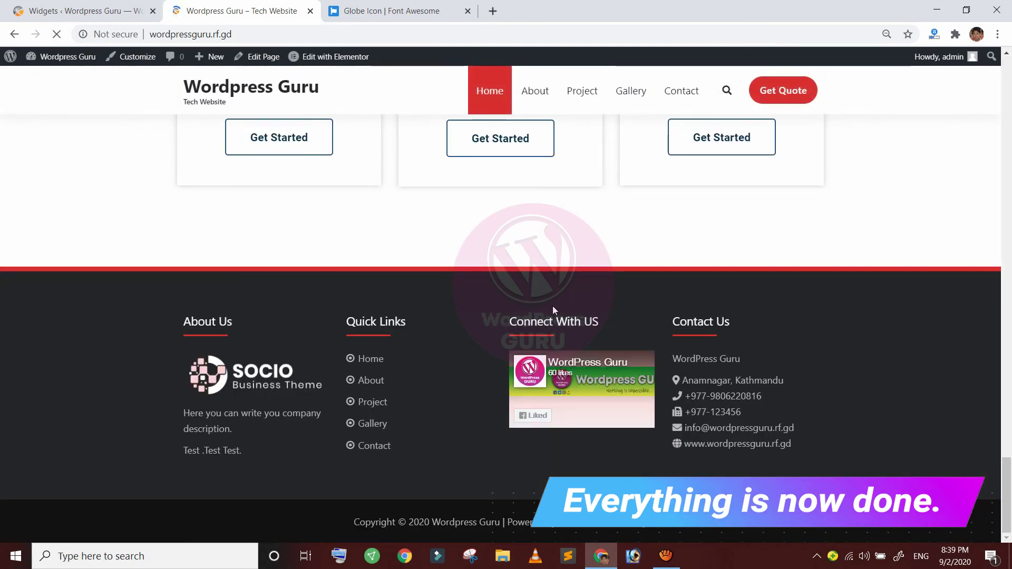
left_click_drag(682, 380, 763, 397)
left_click(667, 327)
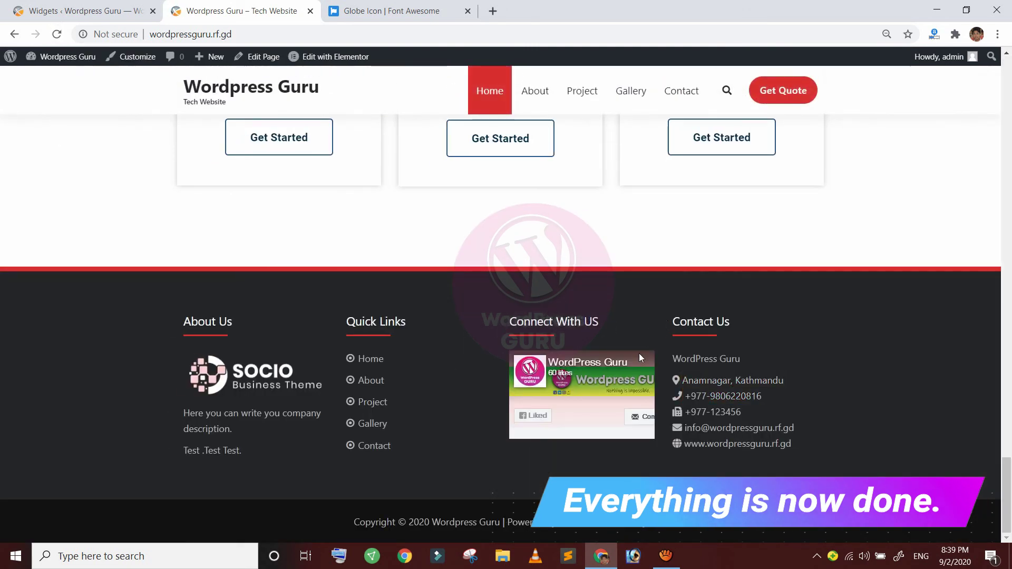
left_click_drag(793, 445, 684, 445)
left_click_drag(796, 429, 685, 413)
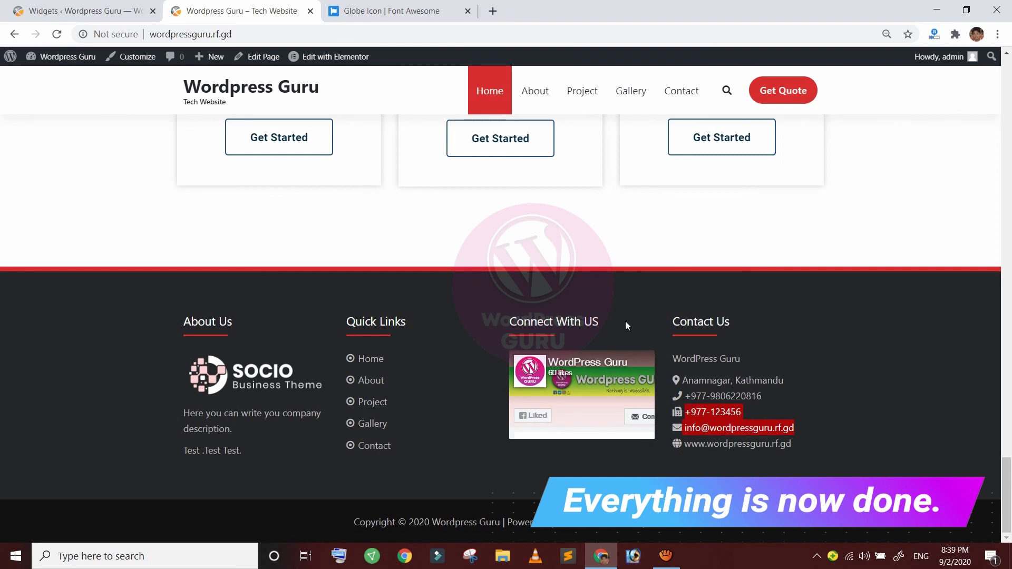
left_click(561, 280)
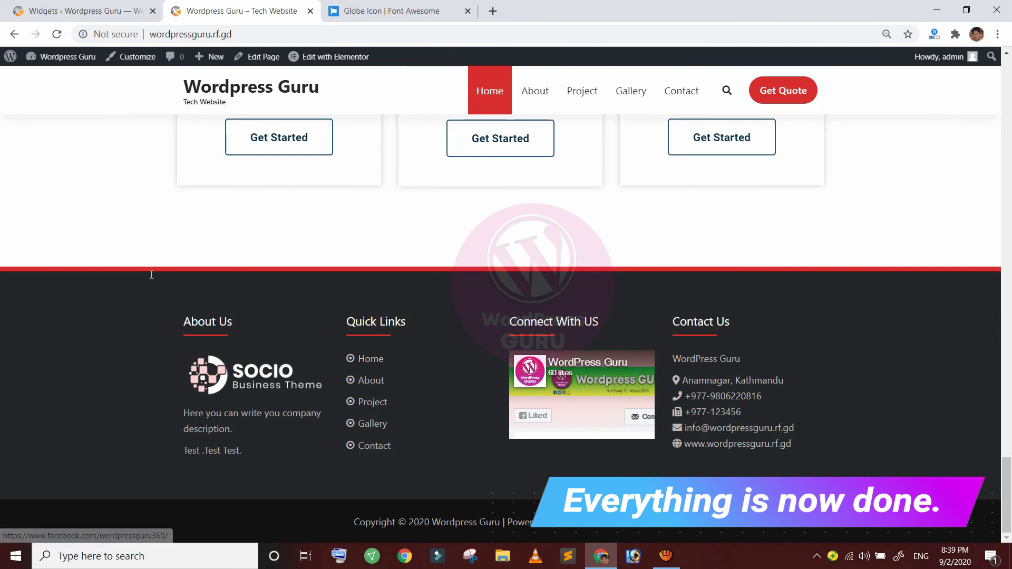
left_click_drag(233, 432, 213, 346)
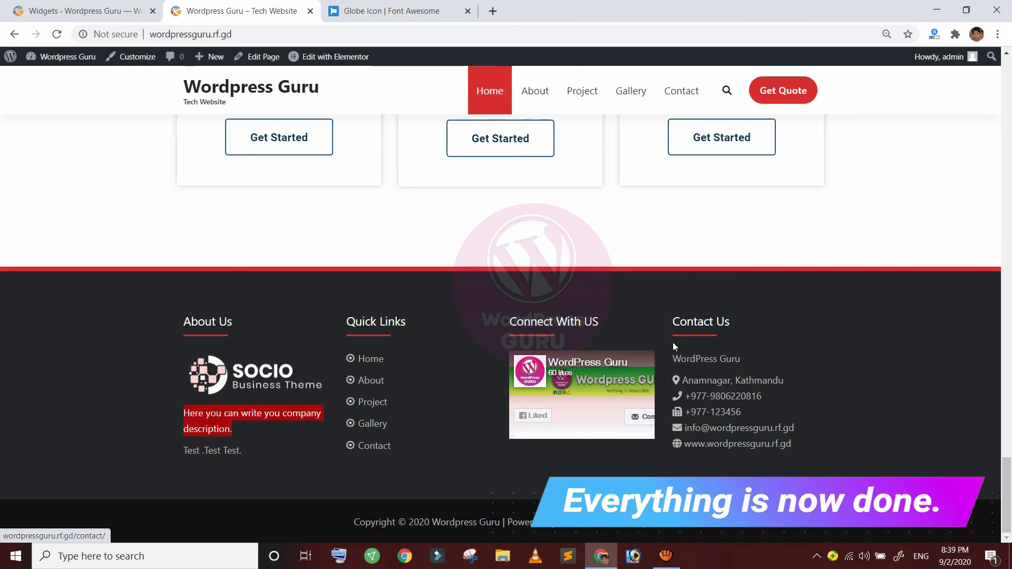
left_click(659, 327)
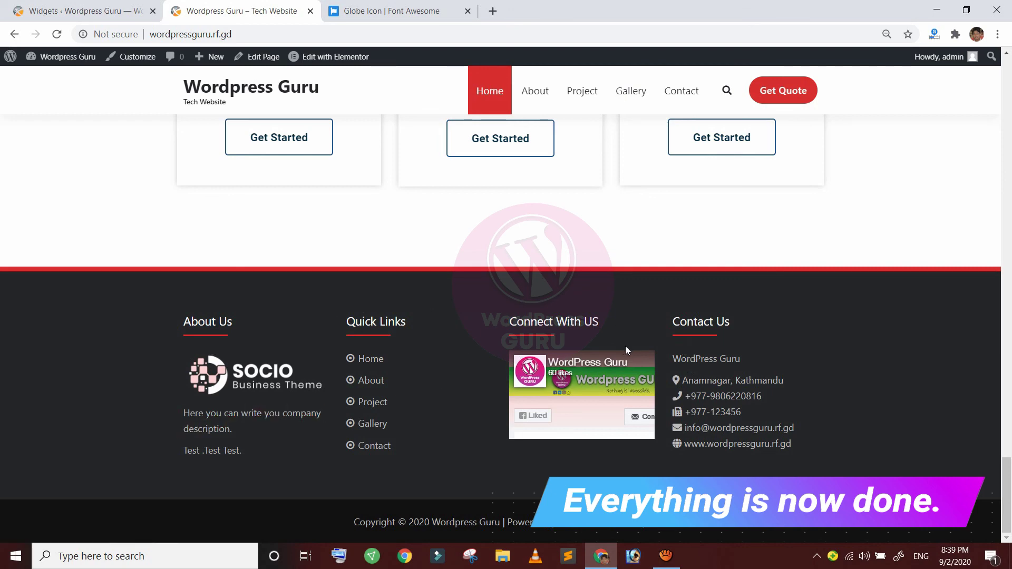
Return to the top of the page and close the Font Awesome tab
scroll(626, 346, "up", 20)
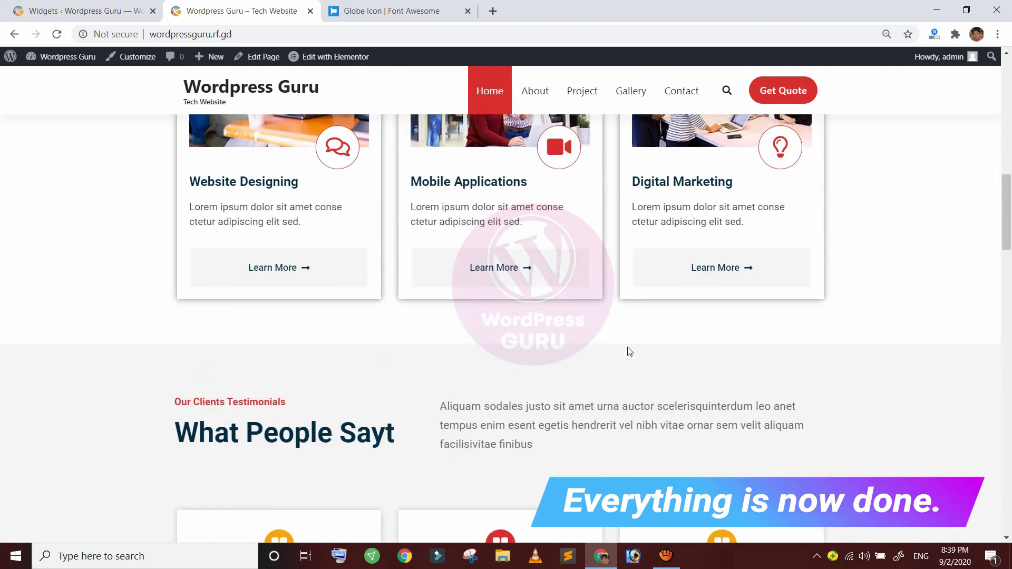
scroll(628, 349, "up", 10)
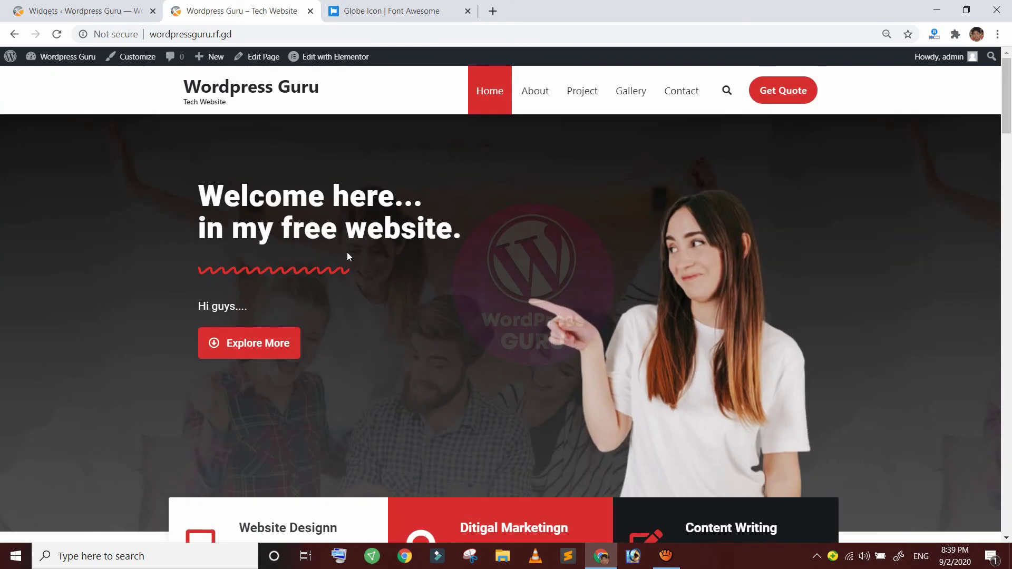
left_click(467, 11)
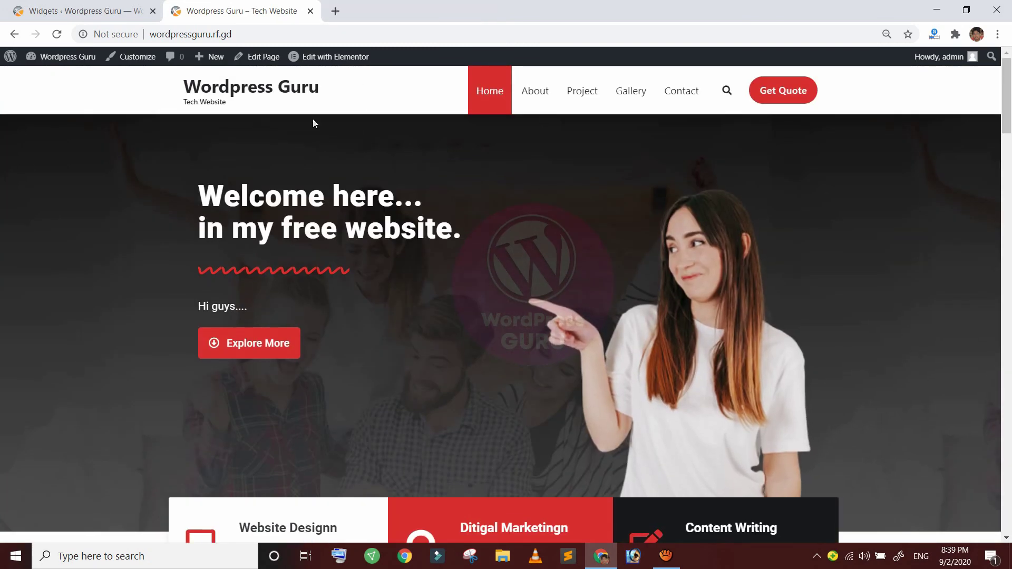